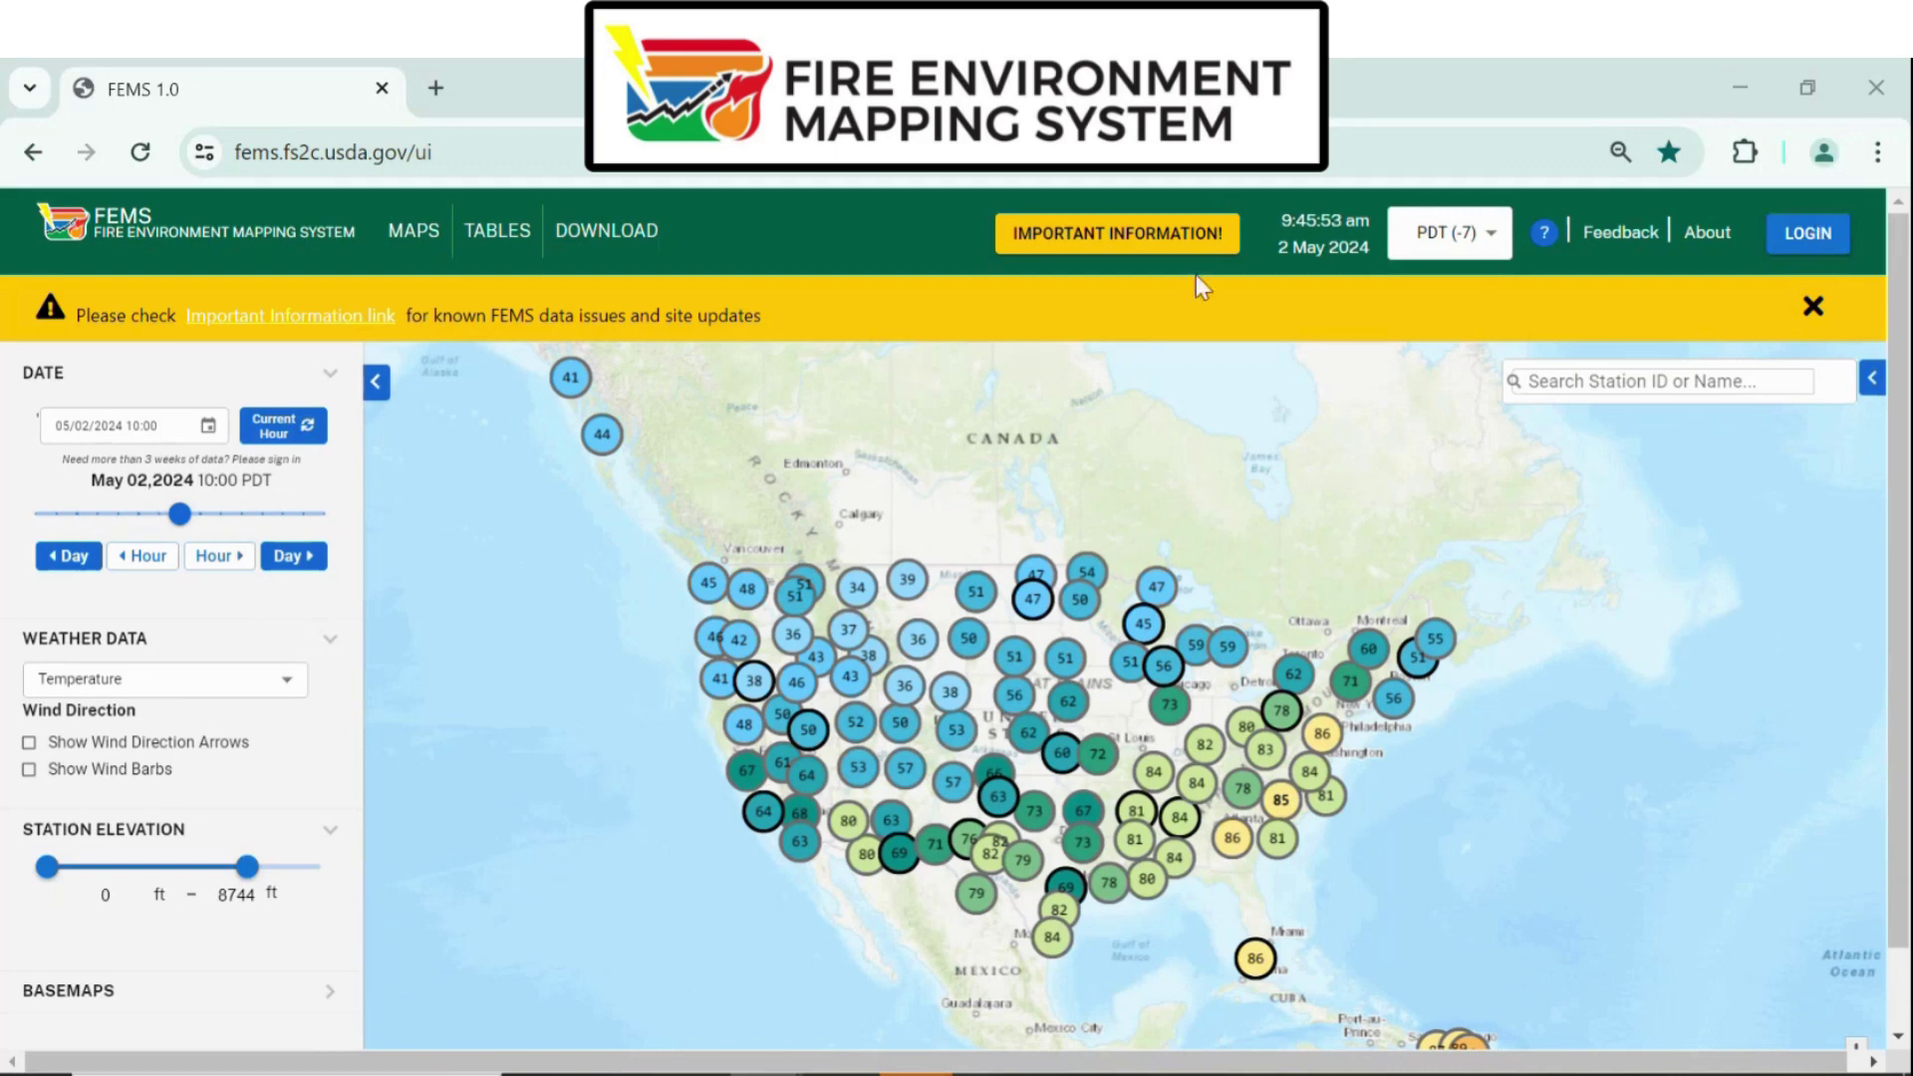
# Step: From the Tables page, log in to FEMS with government e-Authentication in the FAMAuth popup
pyautogui.click(501, 242)
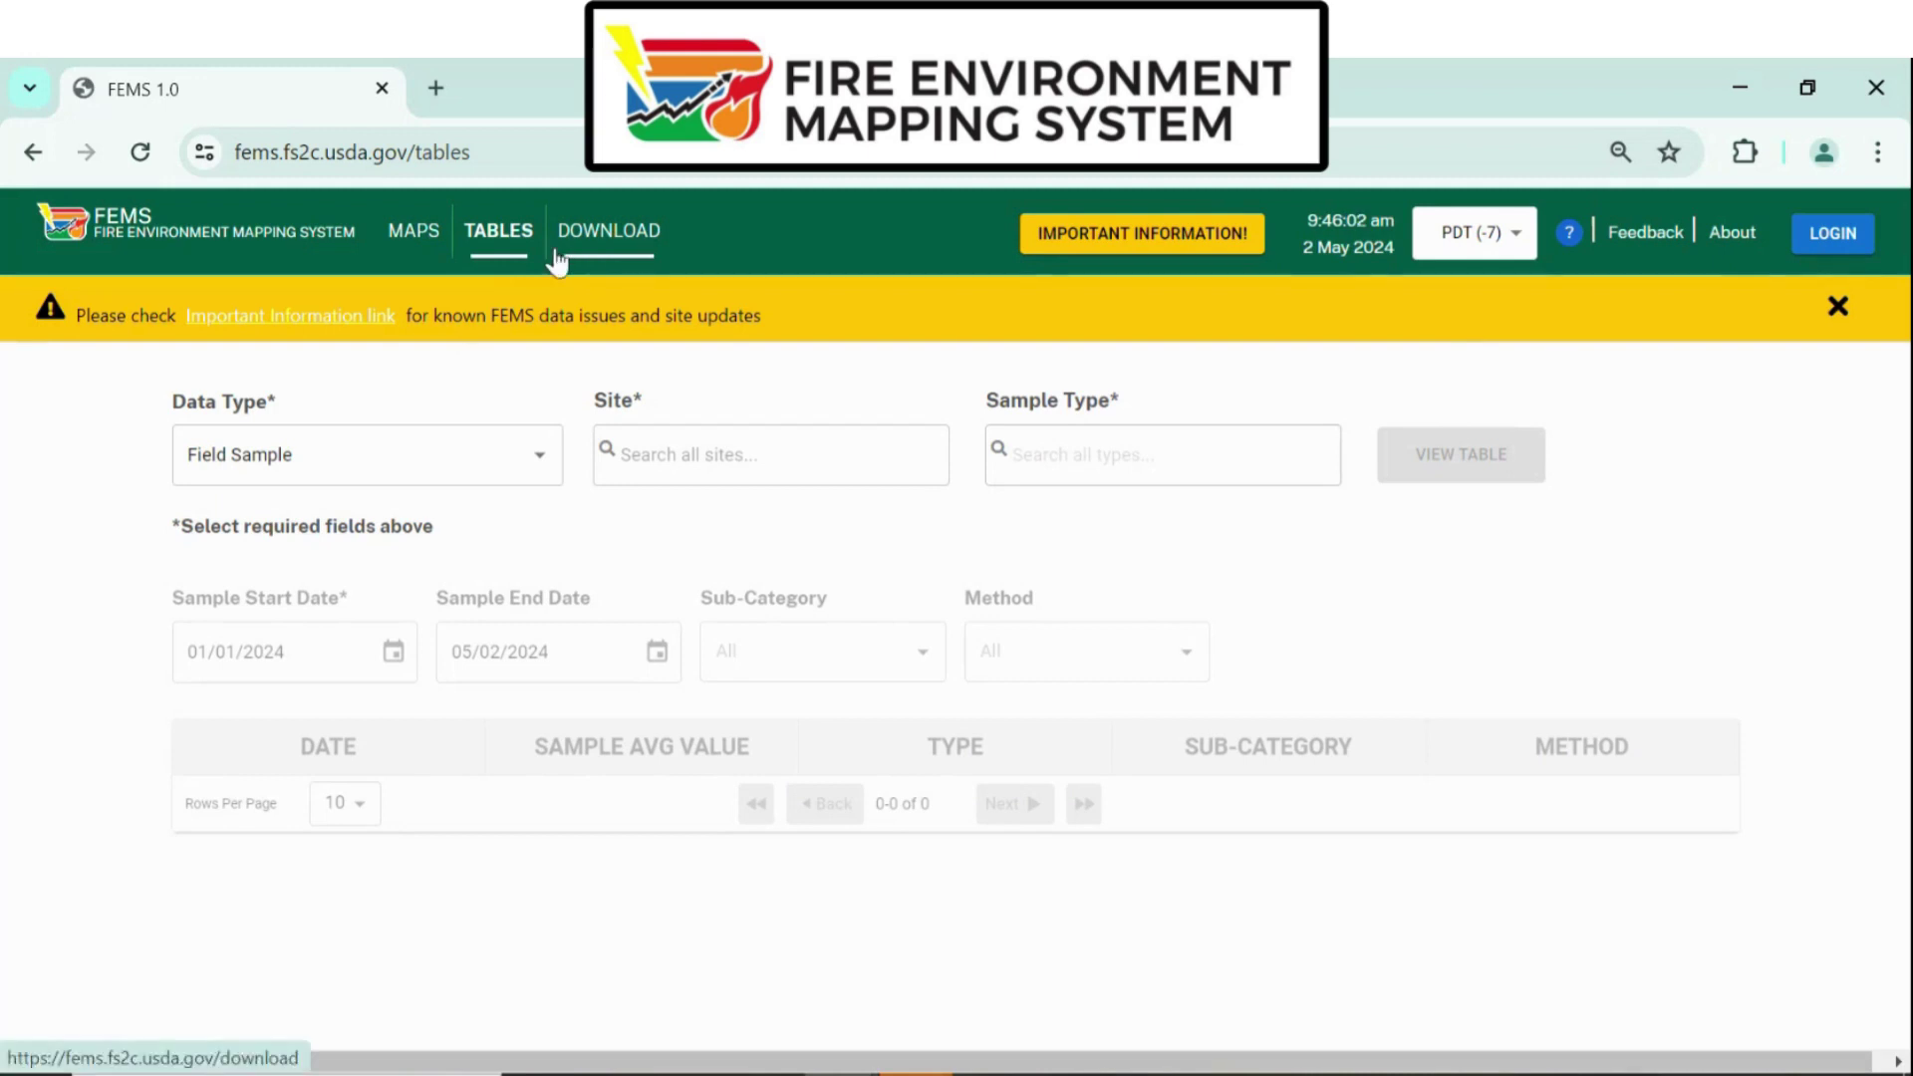
pyautogui.click(1839, 243)
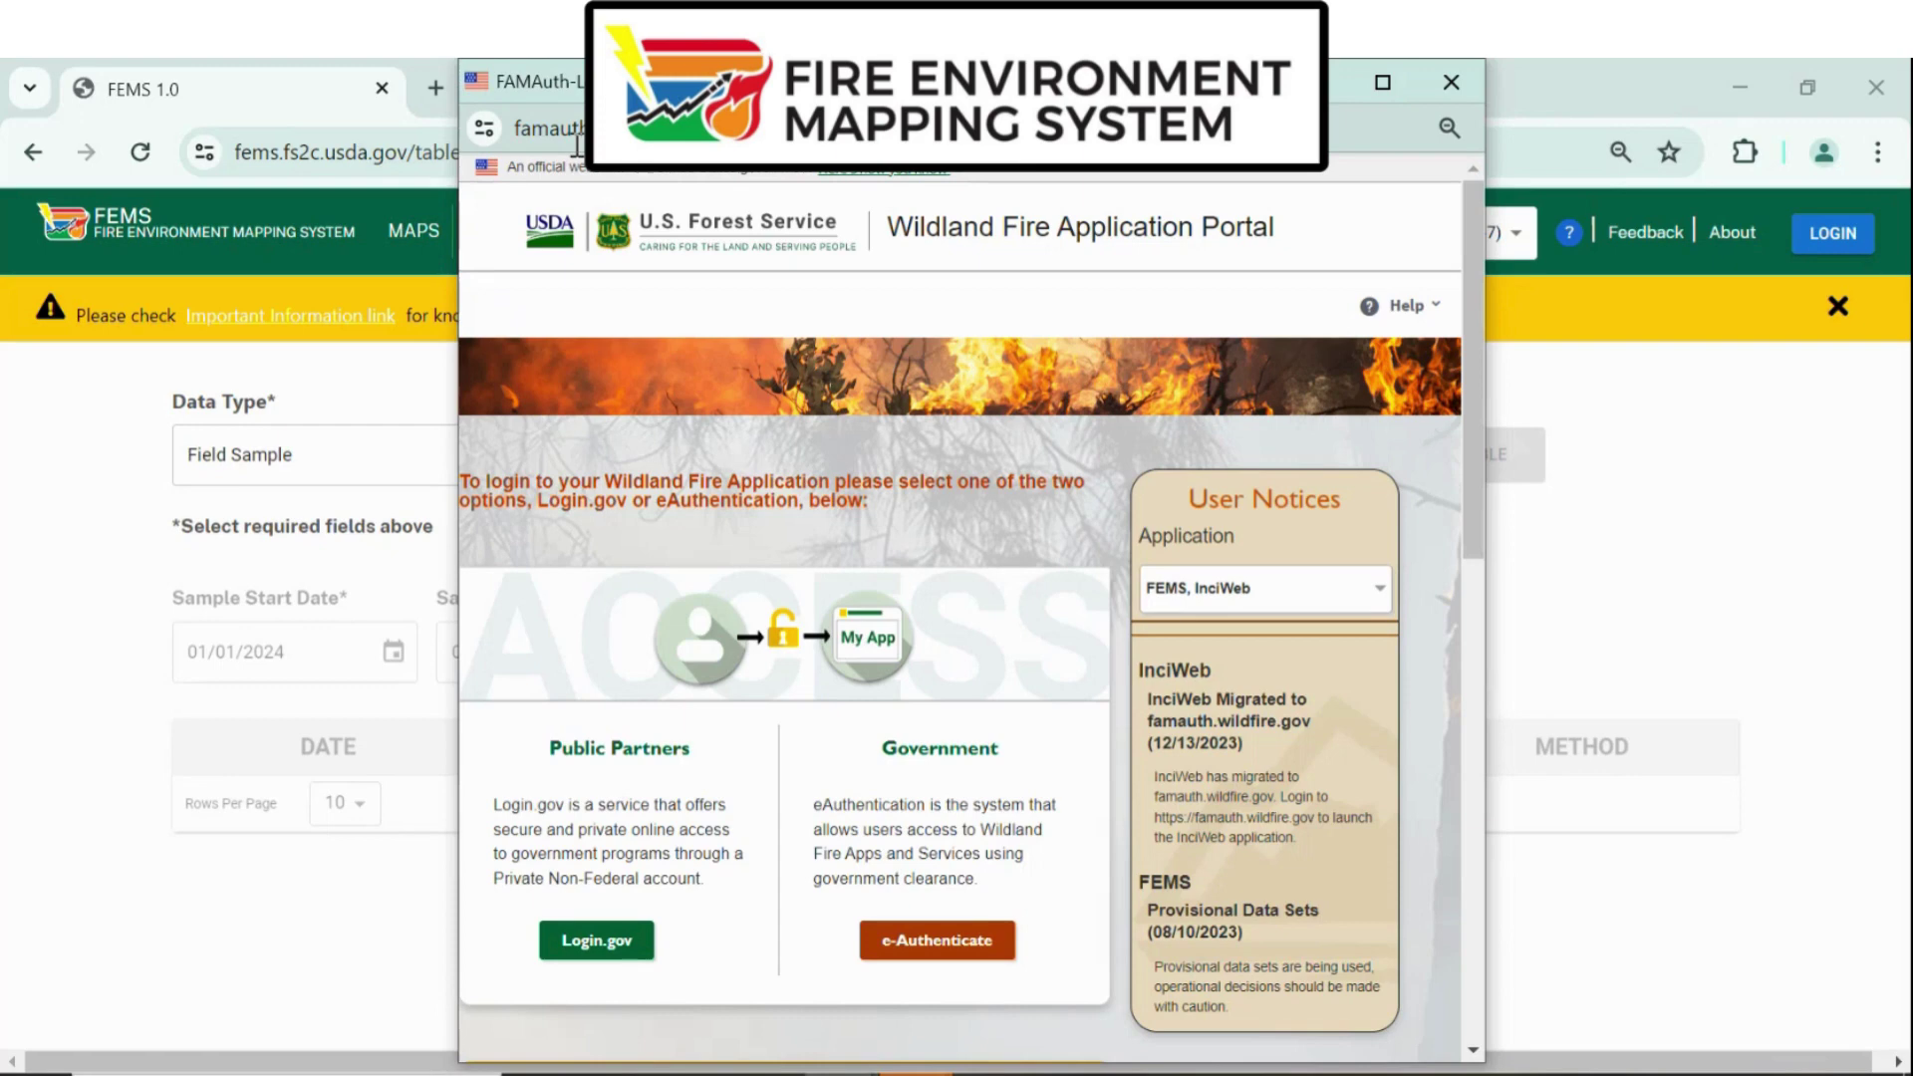
pyautogui.click(994, 944)
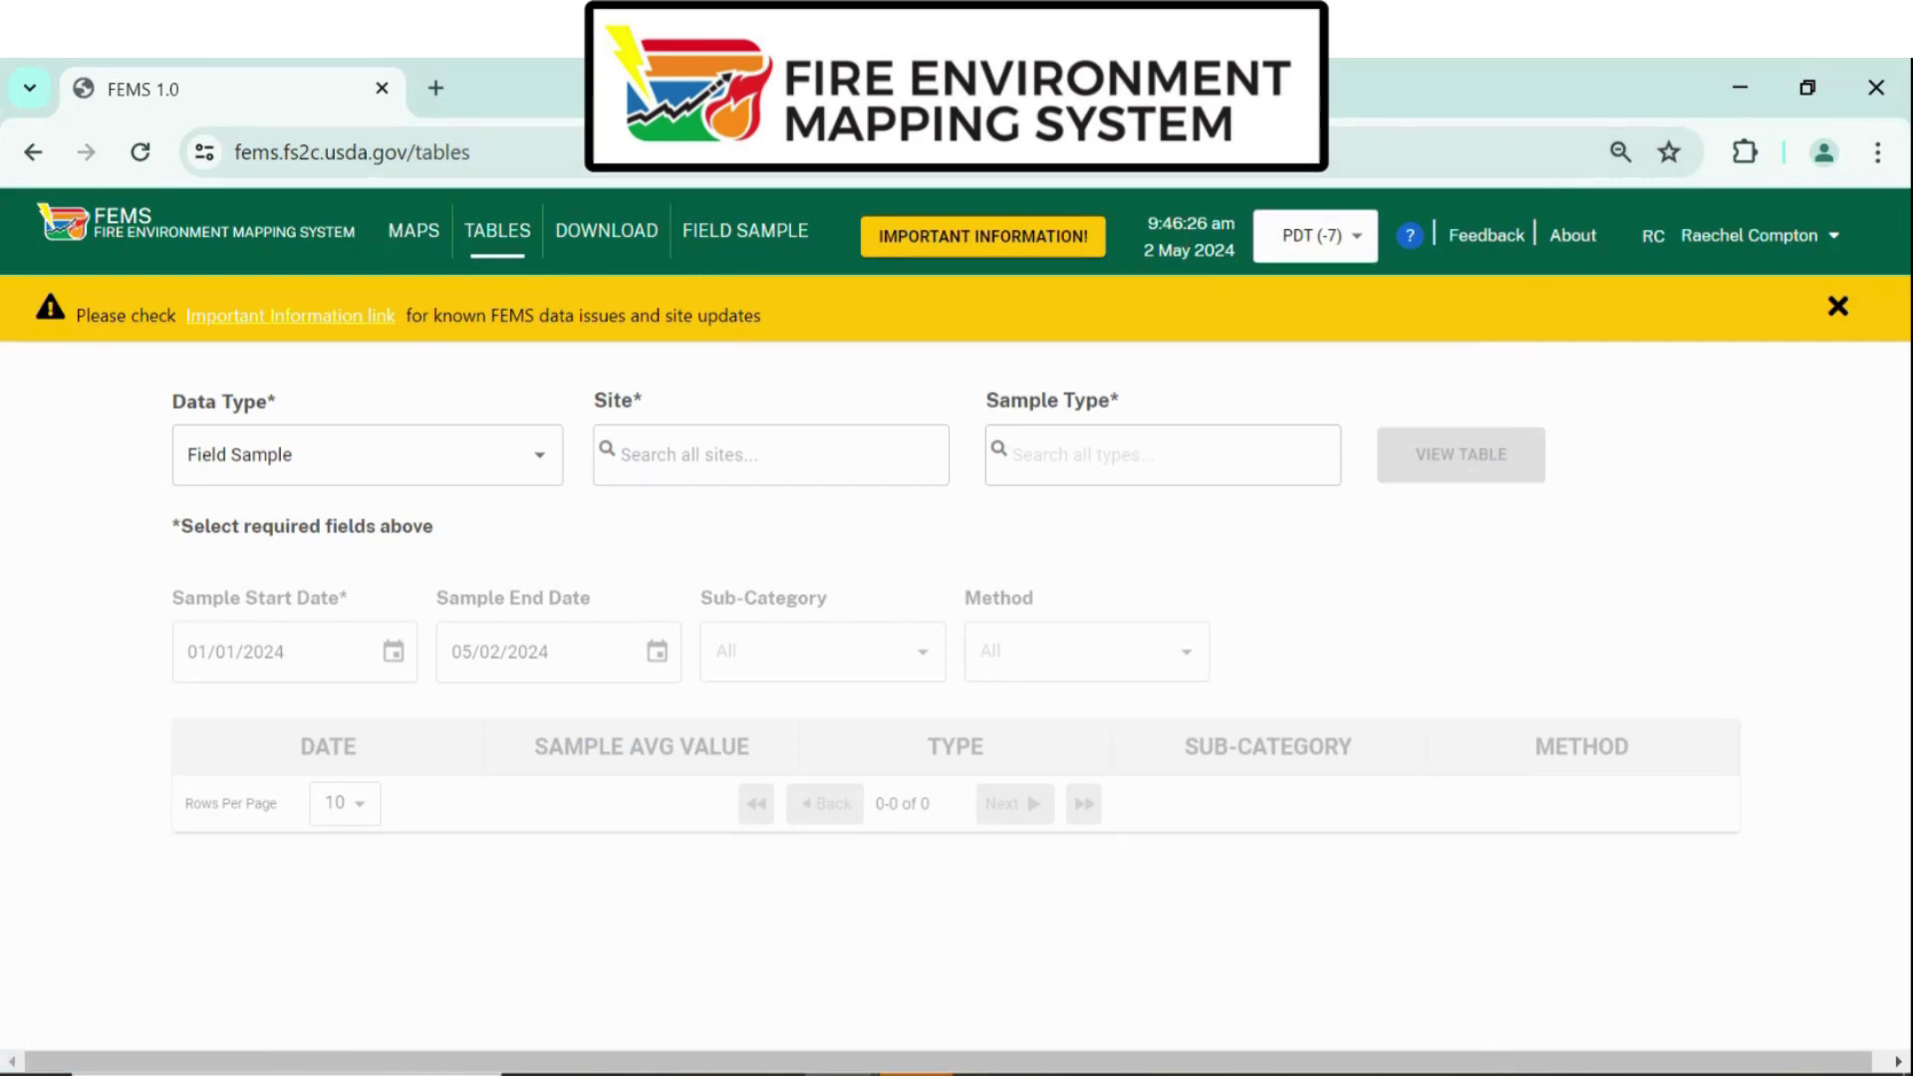
# Step: Raise Chrome's page zoom from 75% to 100% in three zoom-in increments
pyautogui.click(1870, 167)
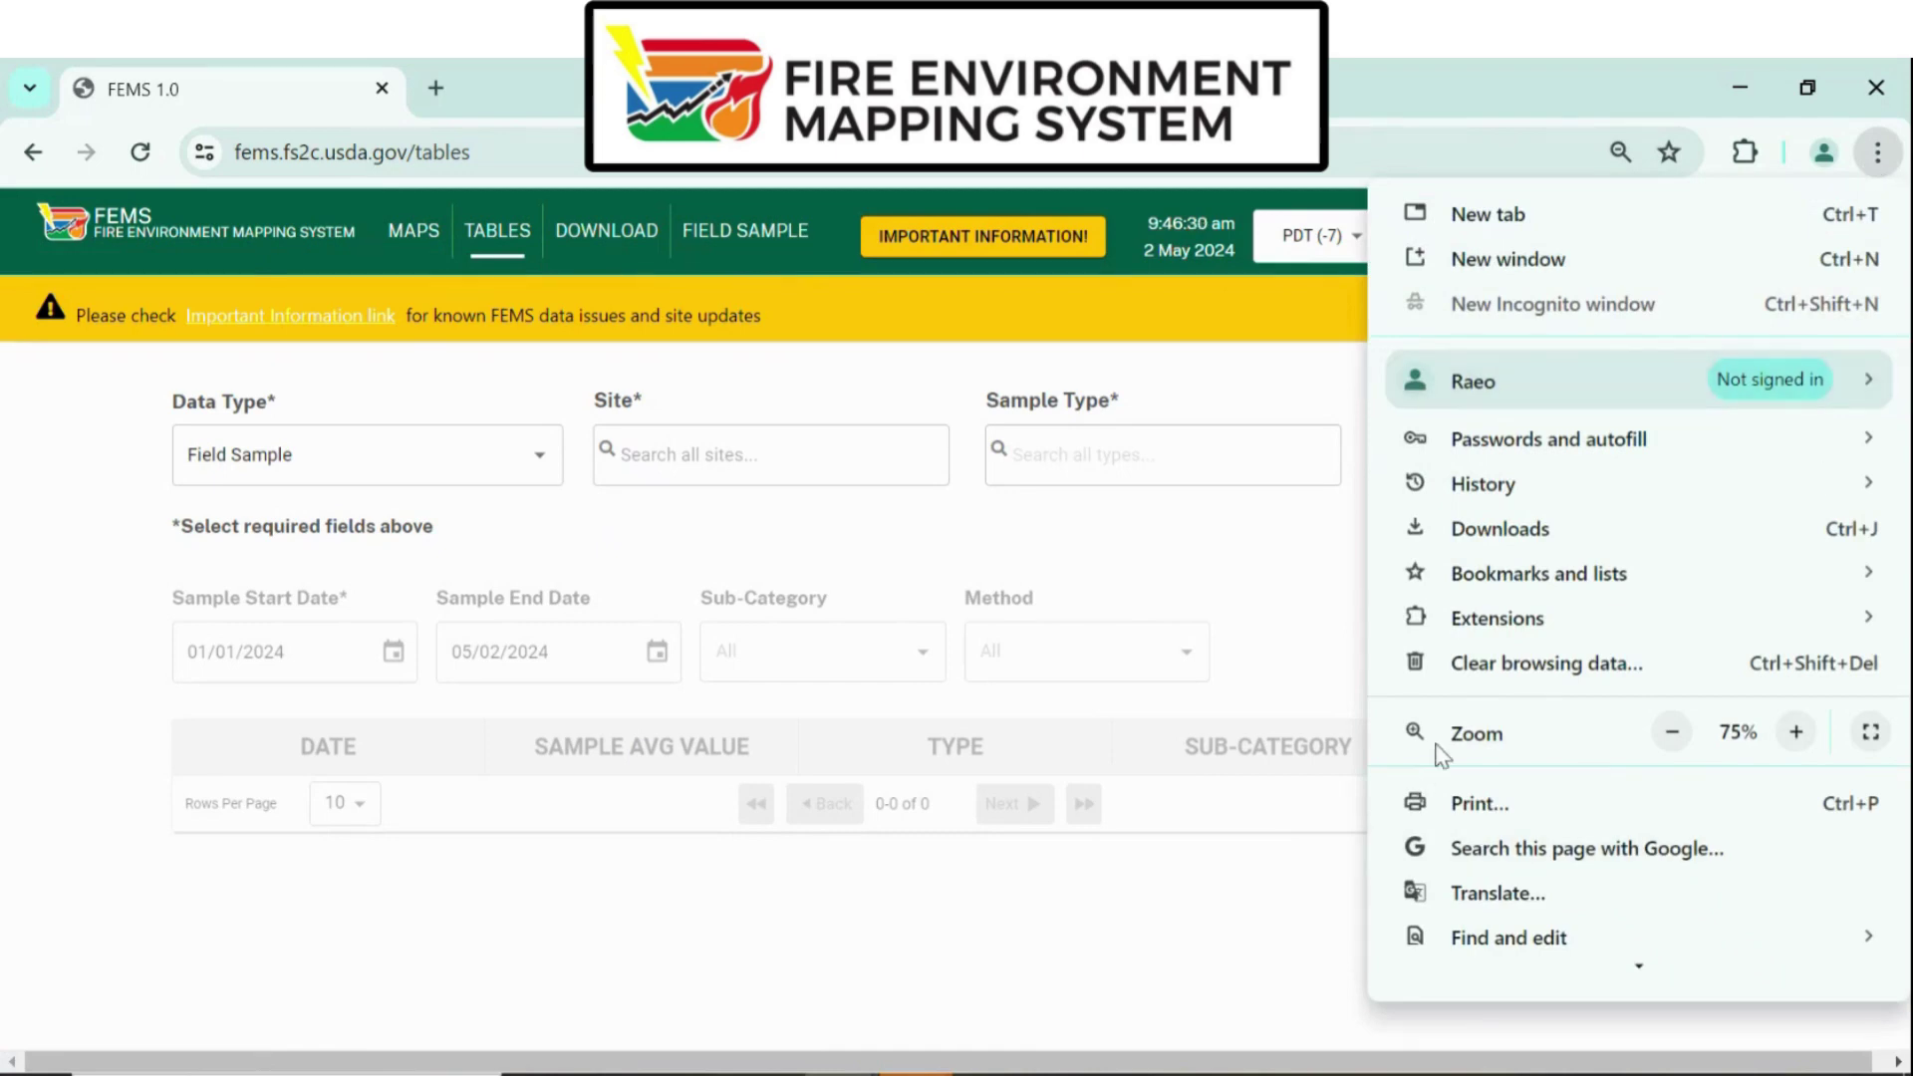
pyautogui.click(1794, 733)
pyautogui.click(1793, 733)
pyautogui.click(1794, 733)
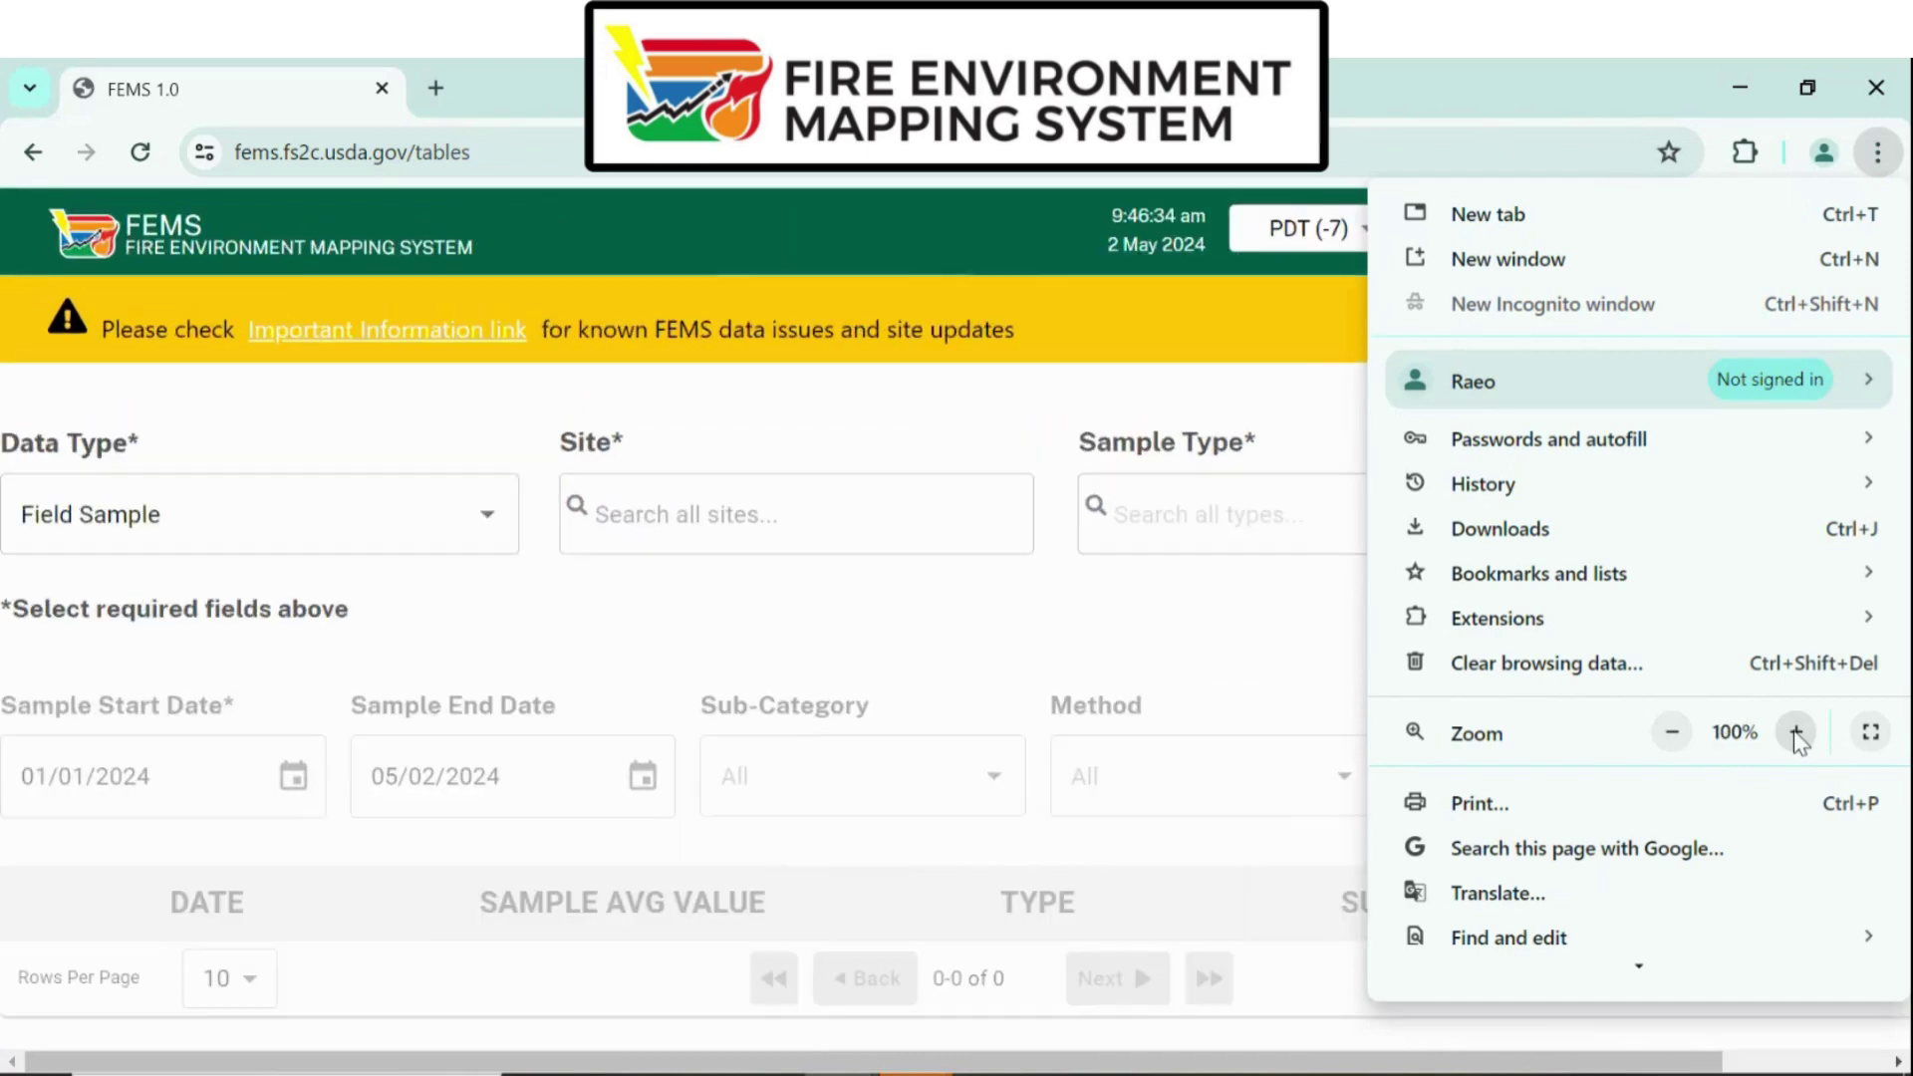
pyautogui.click(962, 242)
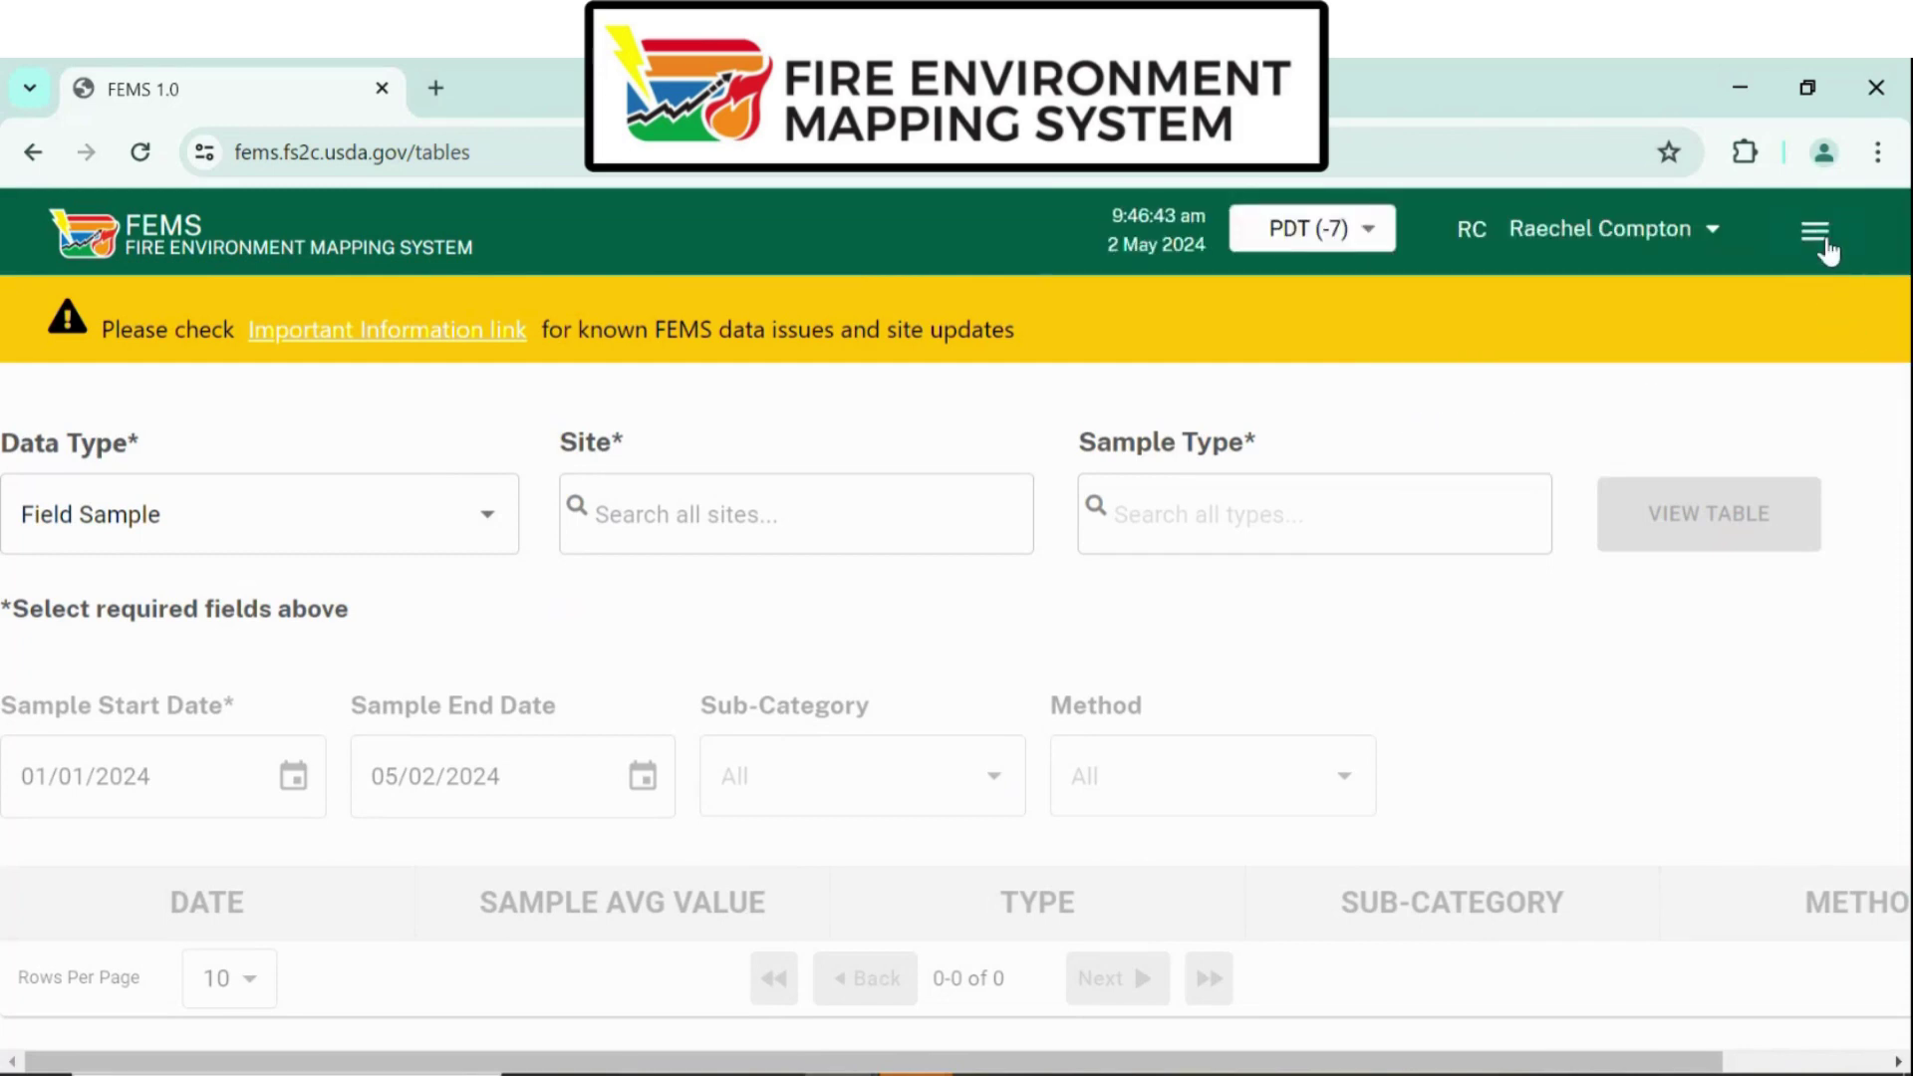
# Step: Go to Field Samples and select the Corral Creek-Arapaho NF-Rocky Mountain site by searching 'corral'
pyautogui.click(1820, 243)
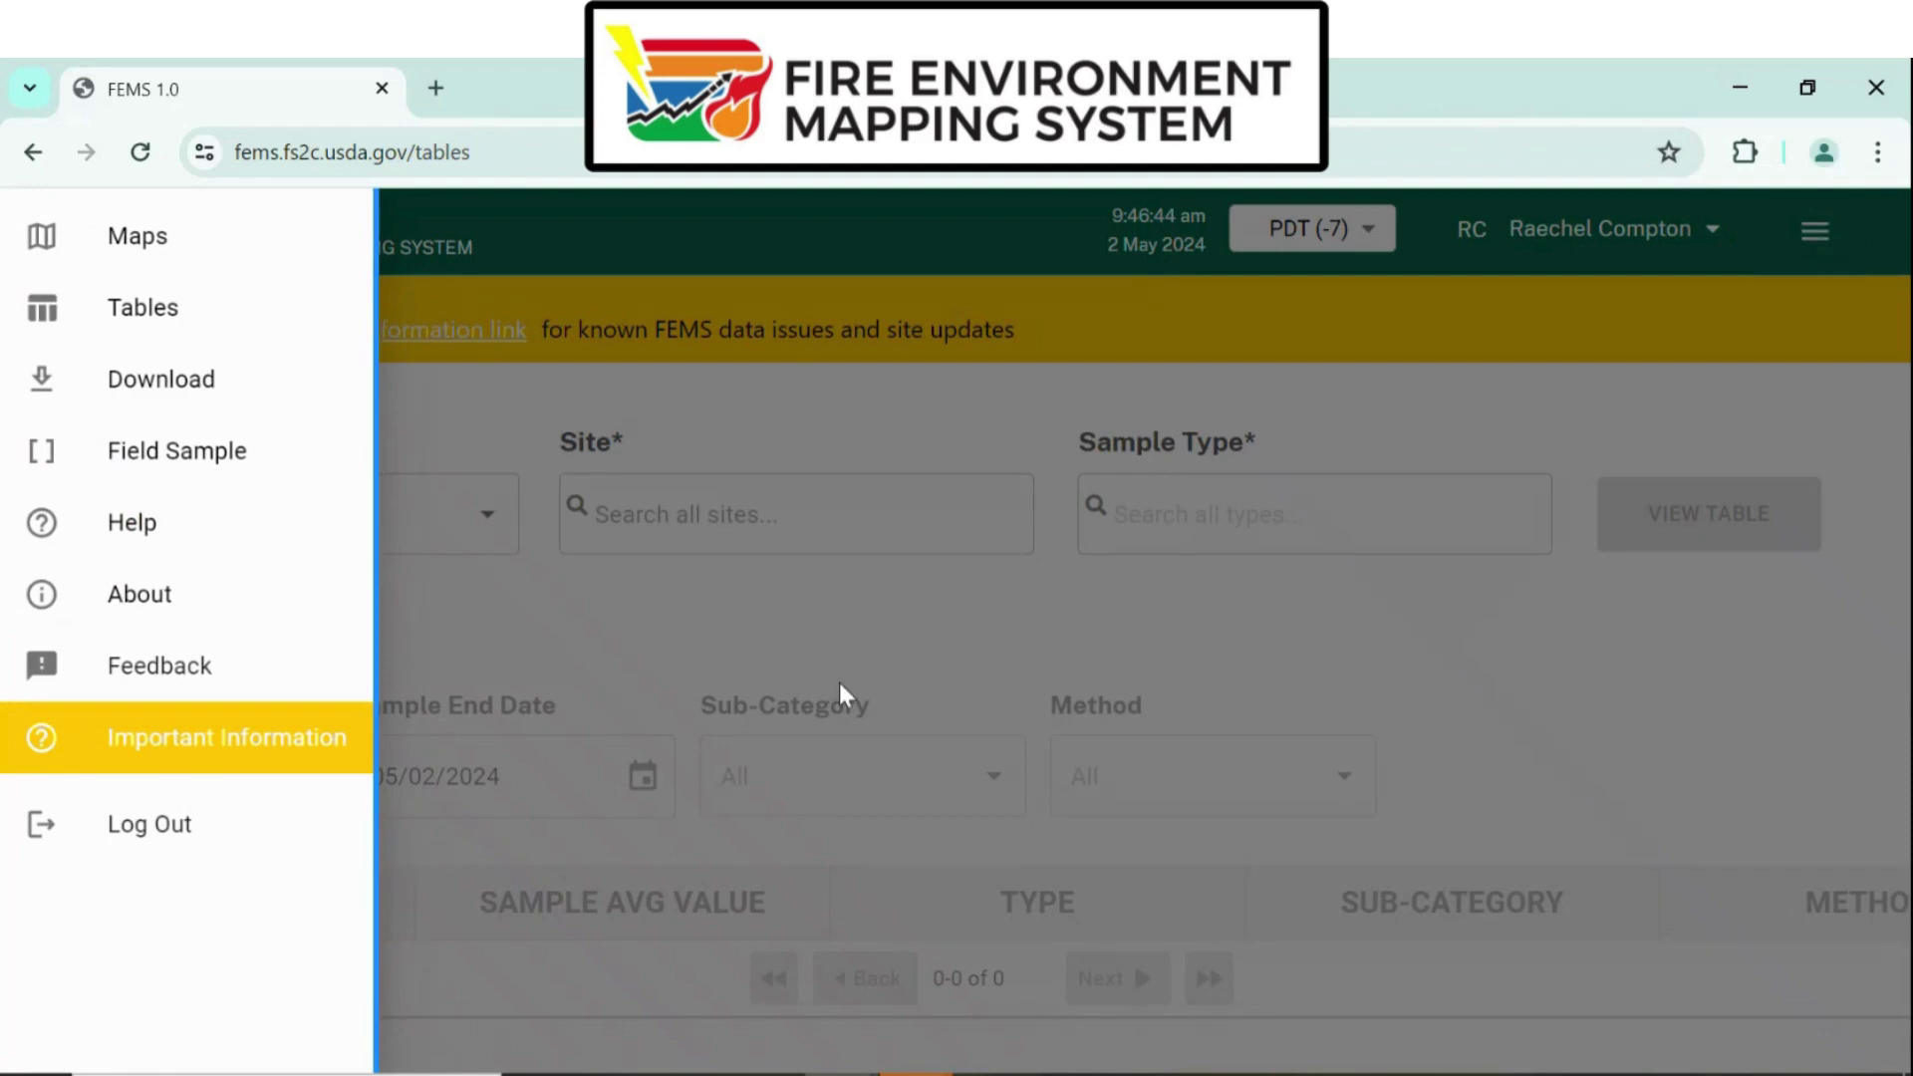
pyautogui.click(171, 454)
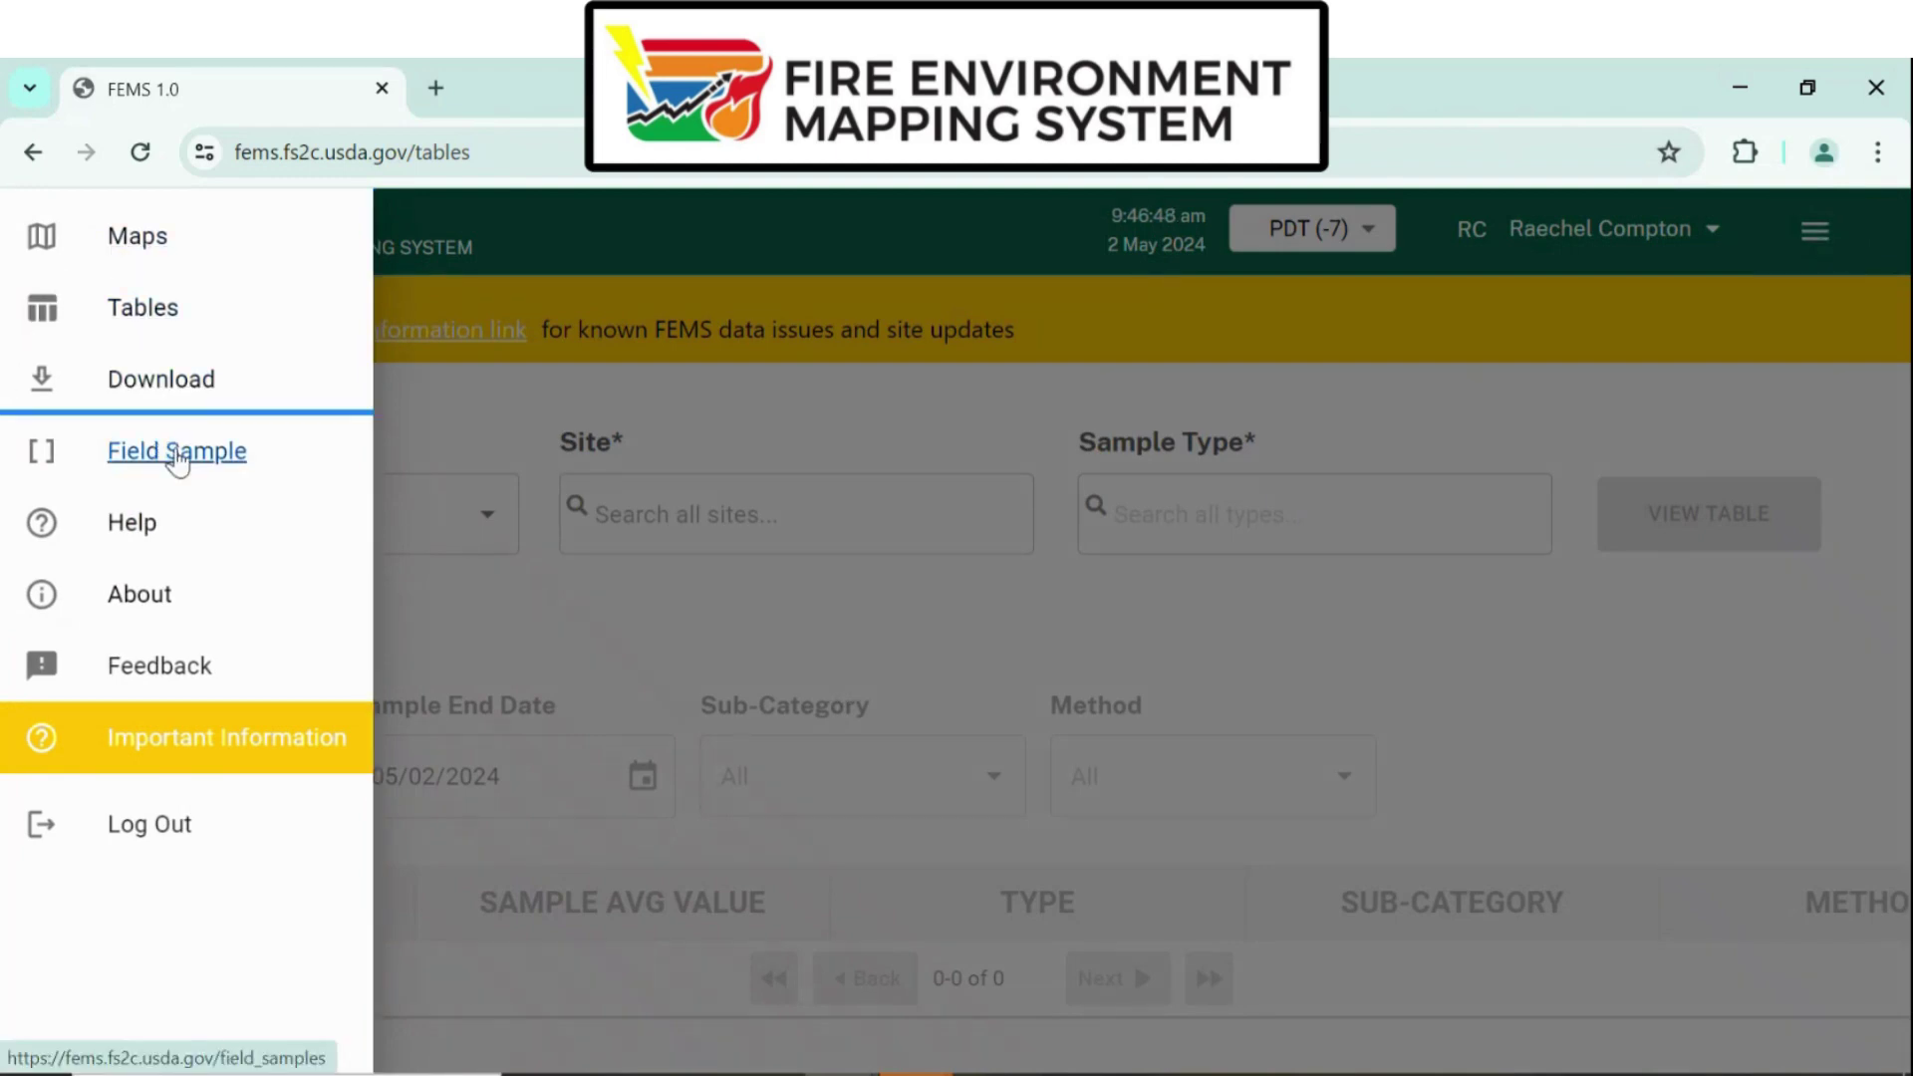
pyautogui.scroll(-2, 941, 429)
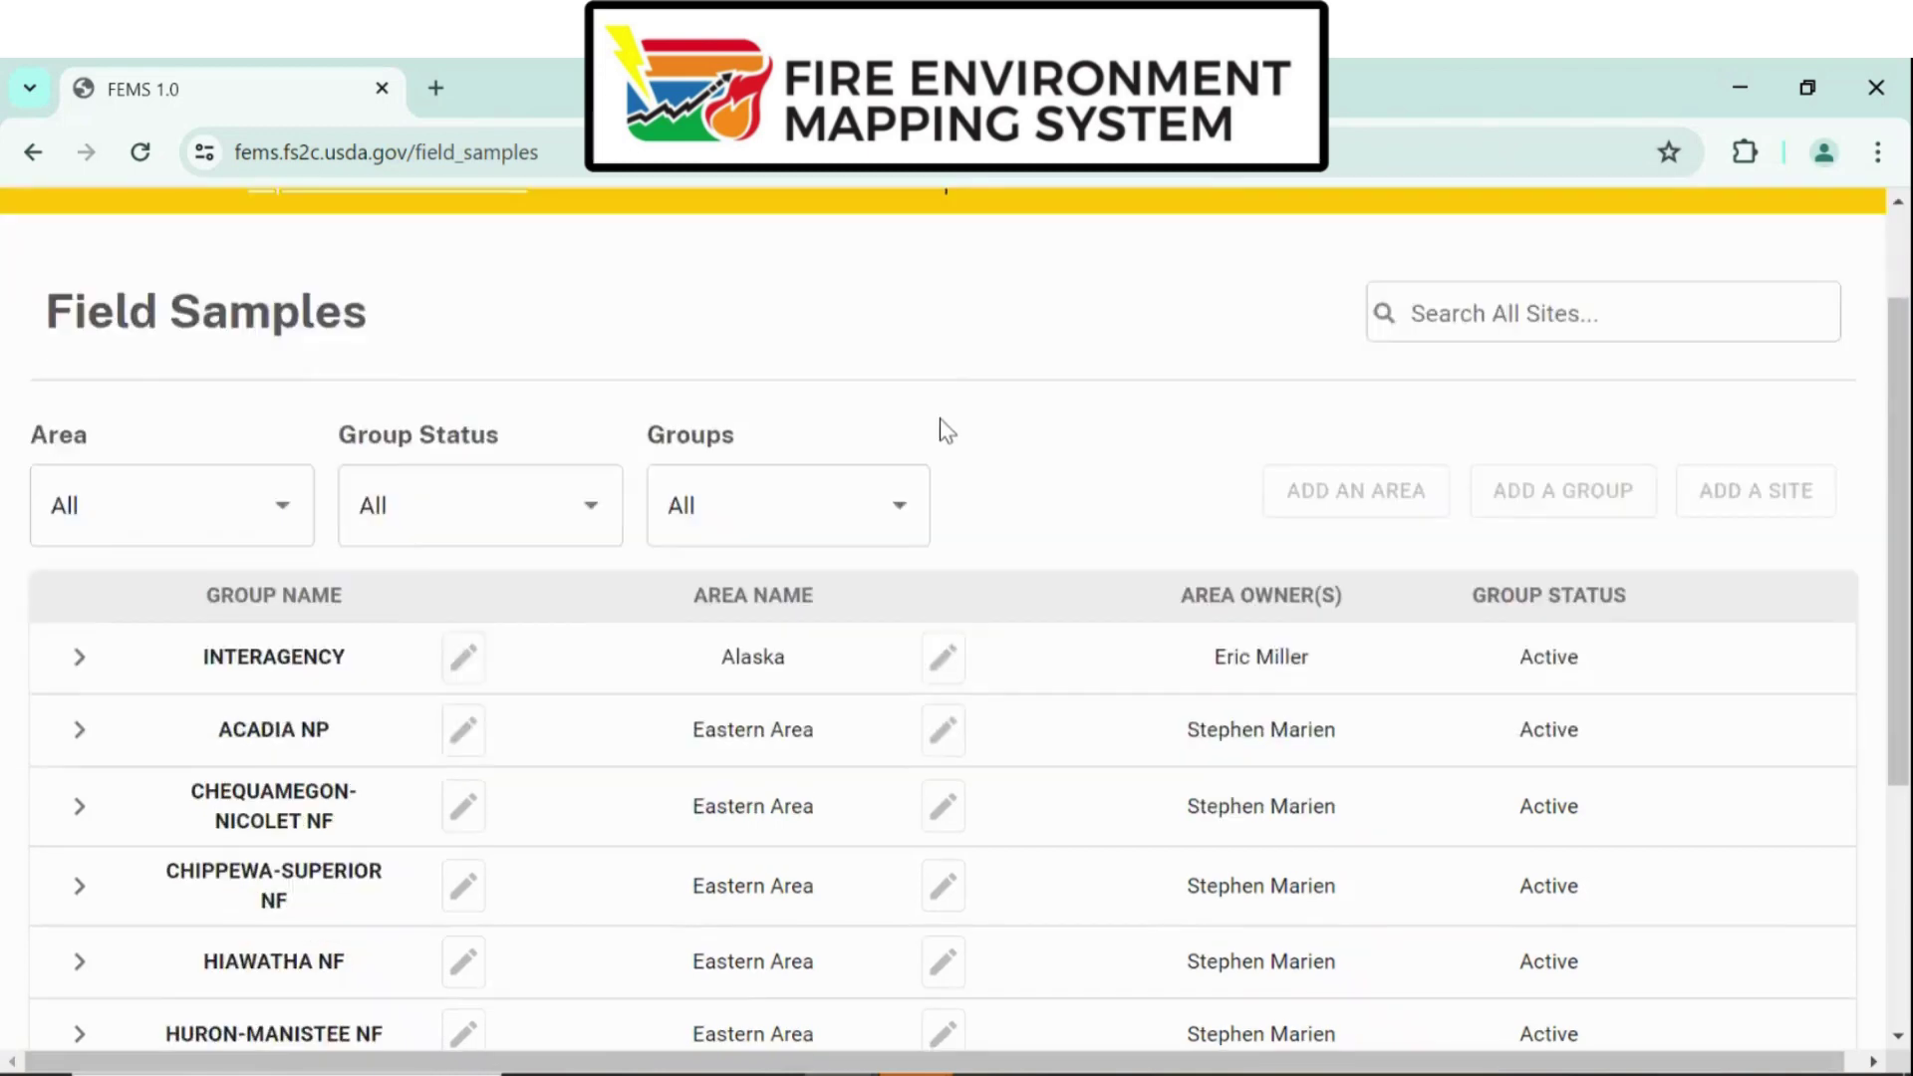
pyautogui.scroll(2, 940, 427)
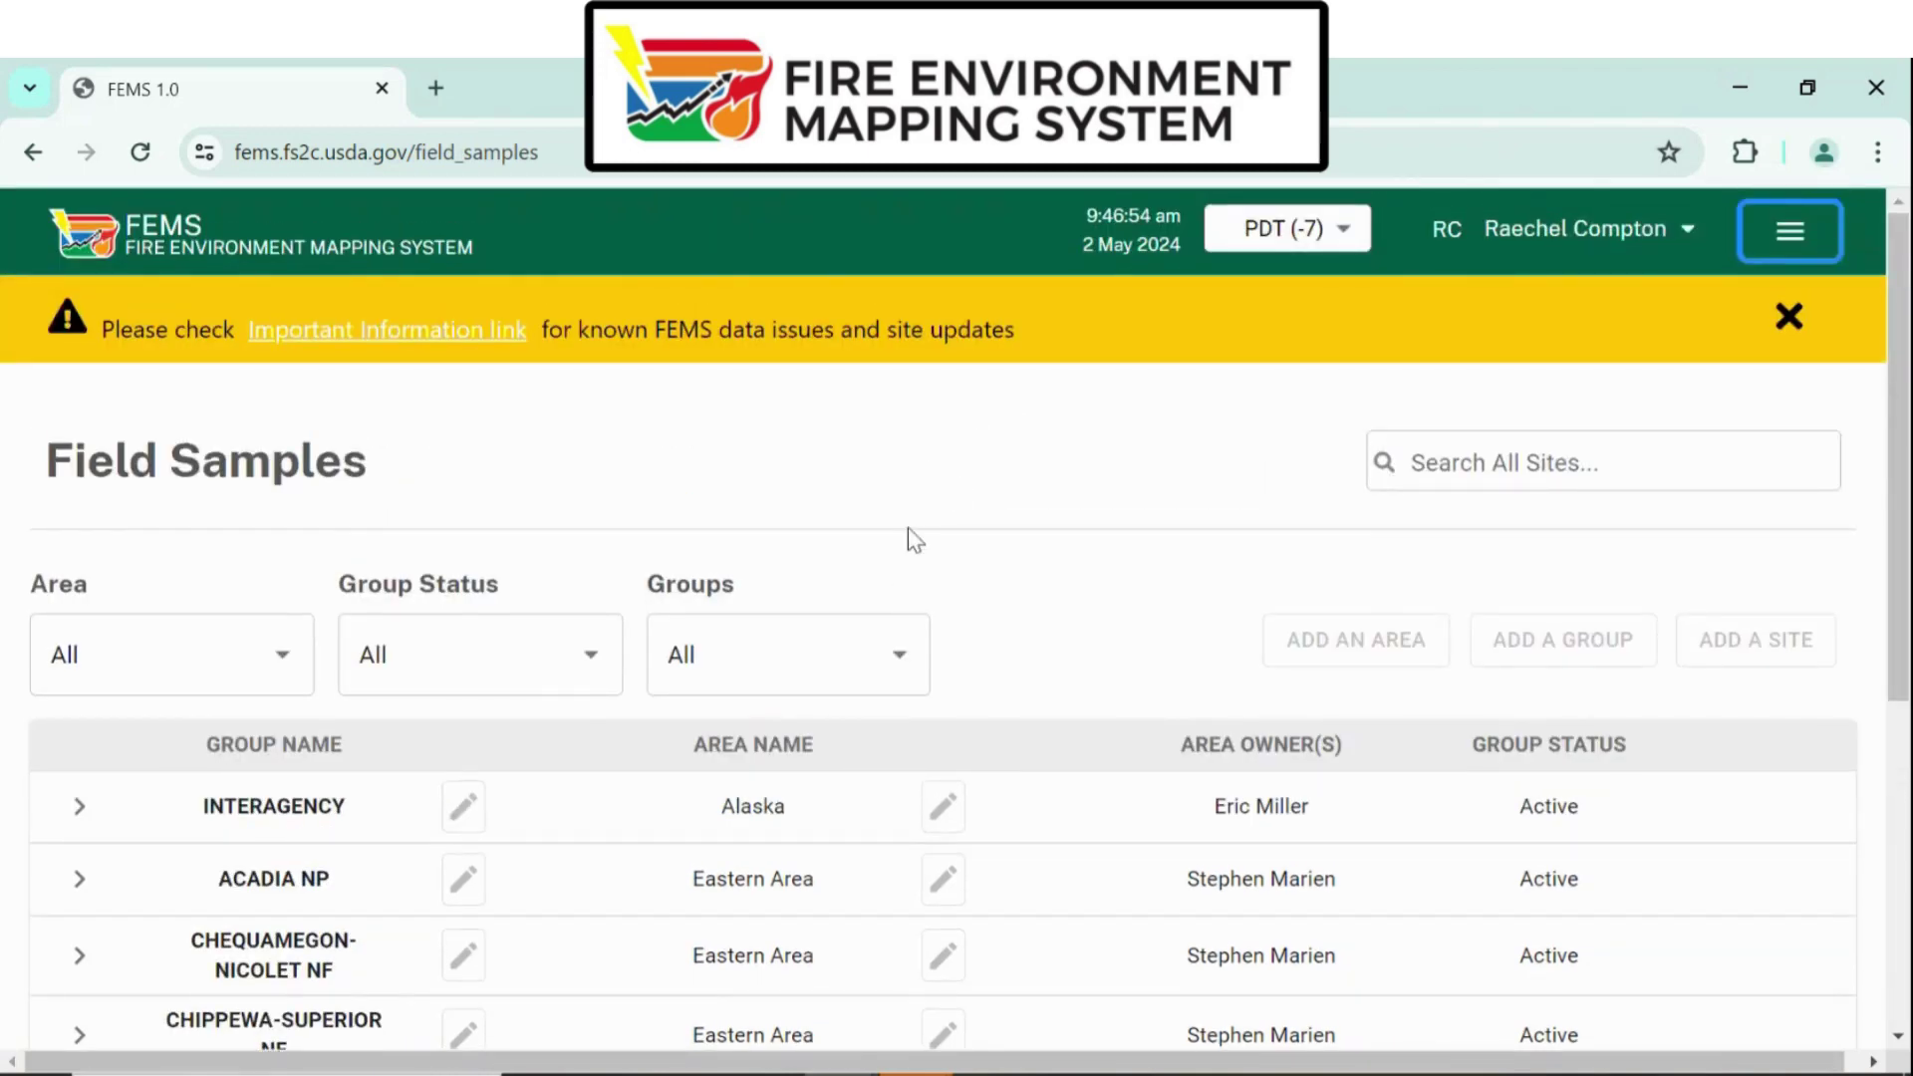
pyautogui.click(1513, 467)
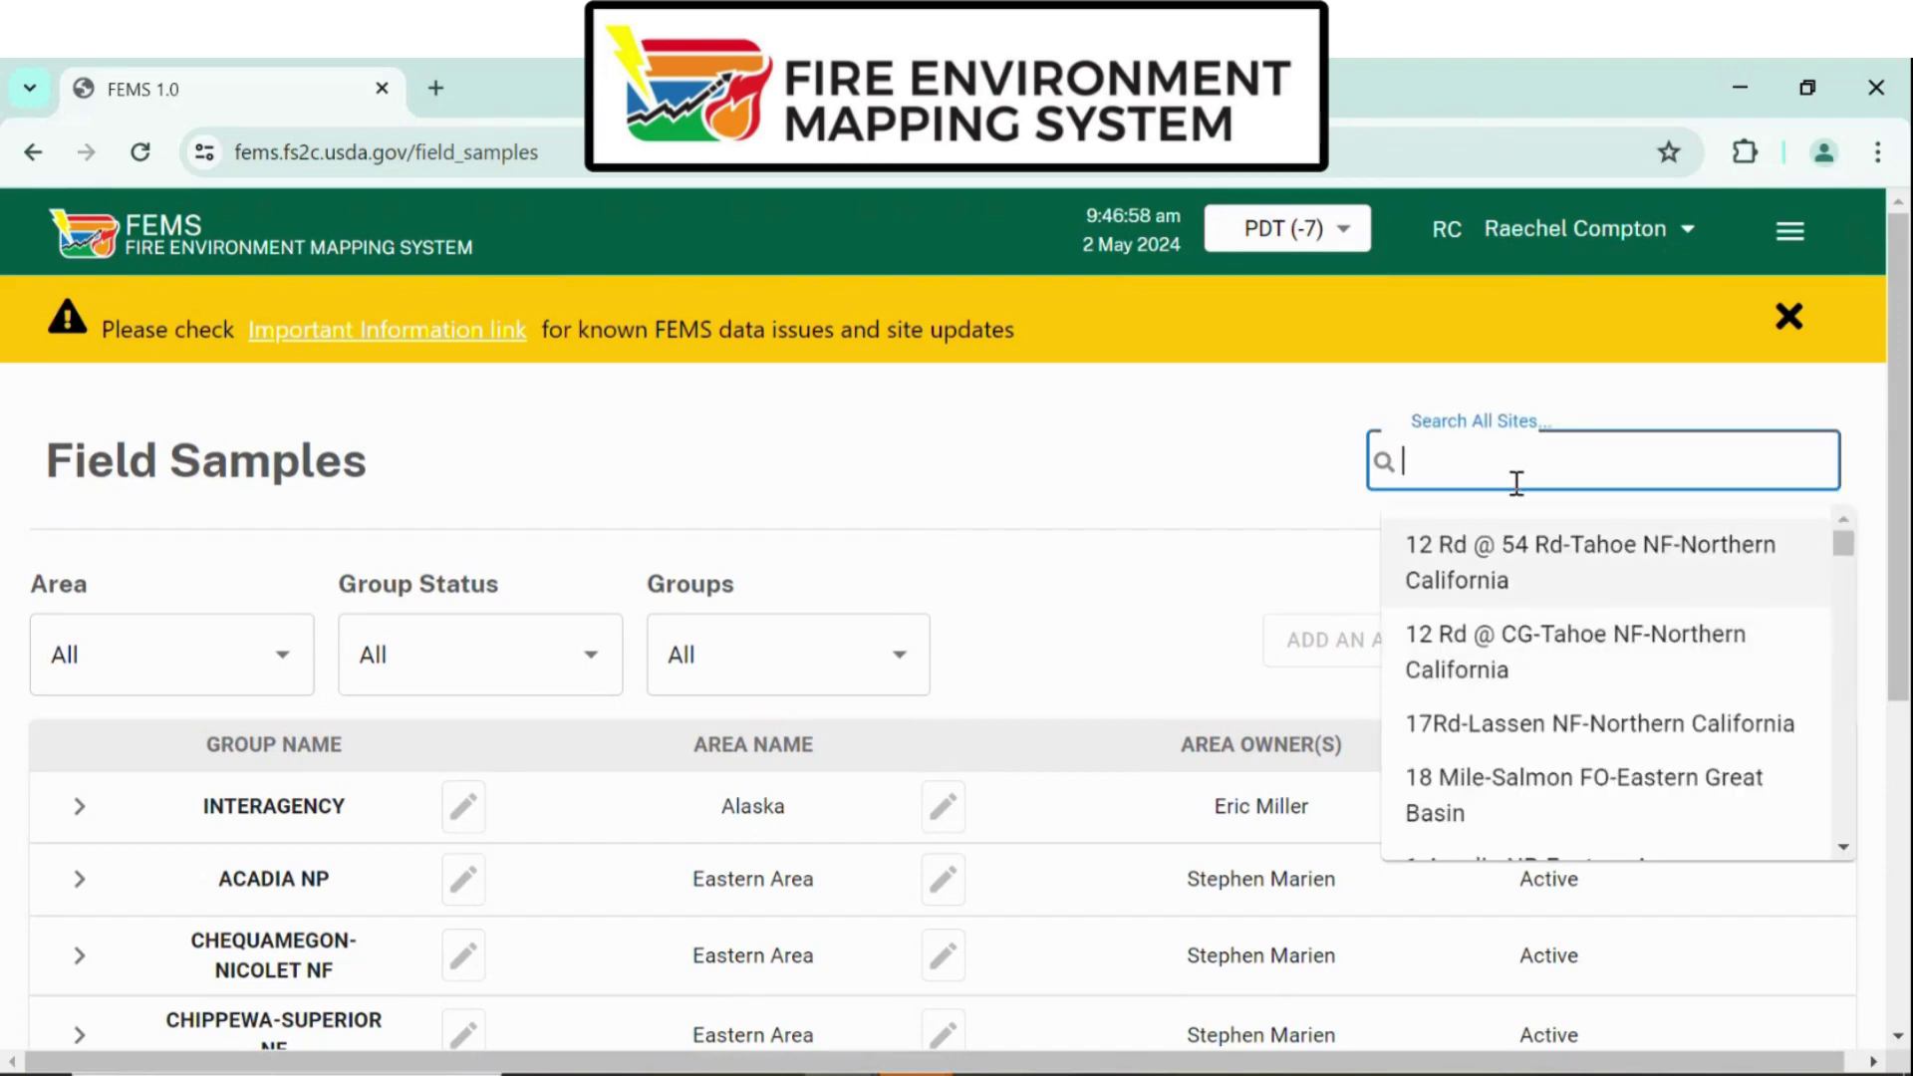
pyautogui.write('corral')
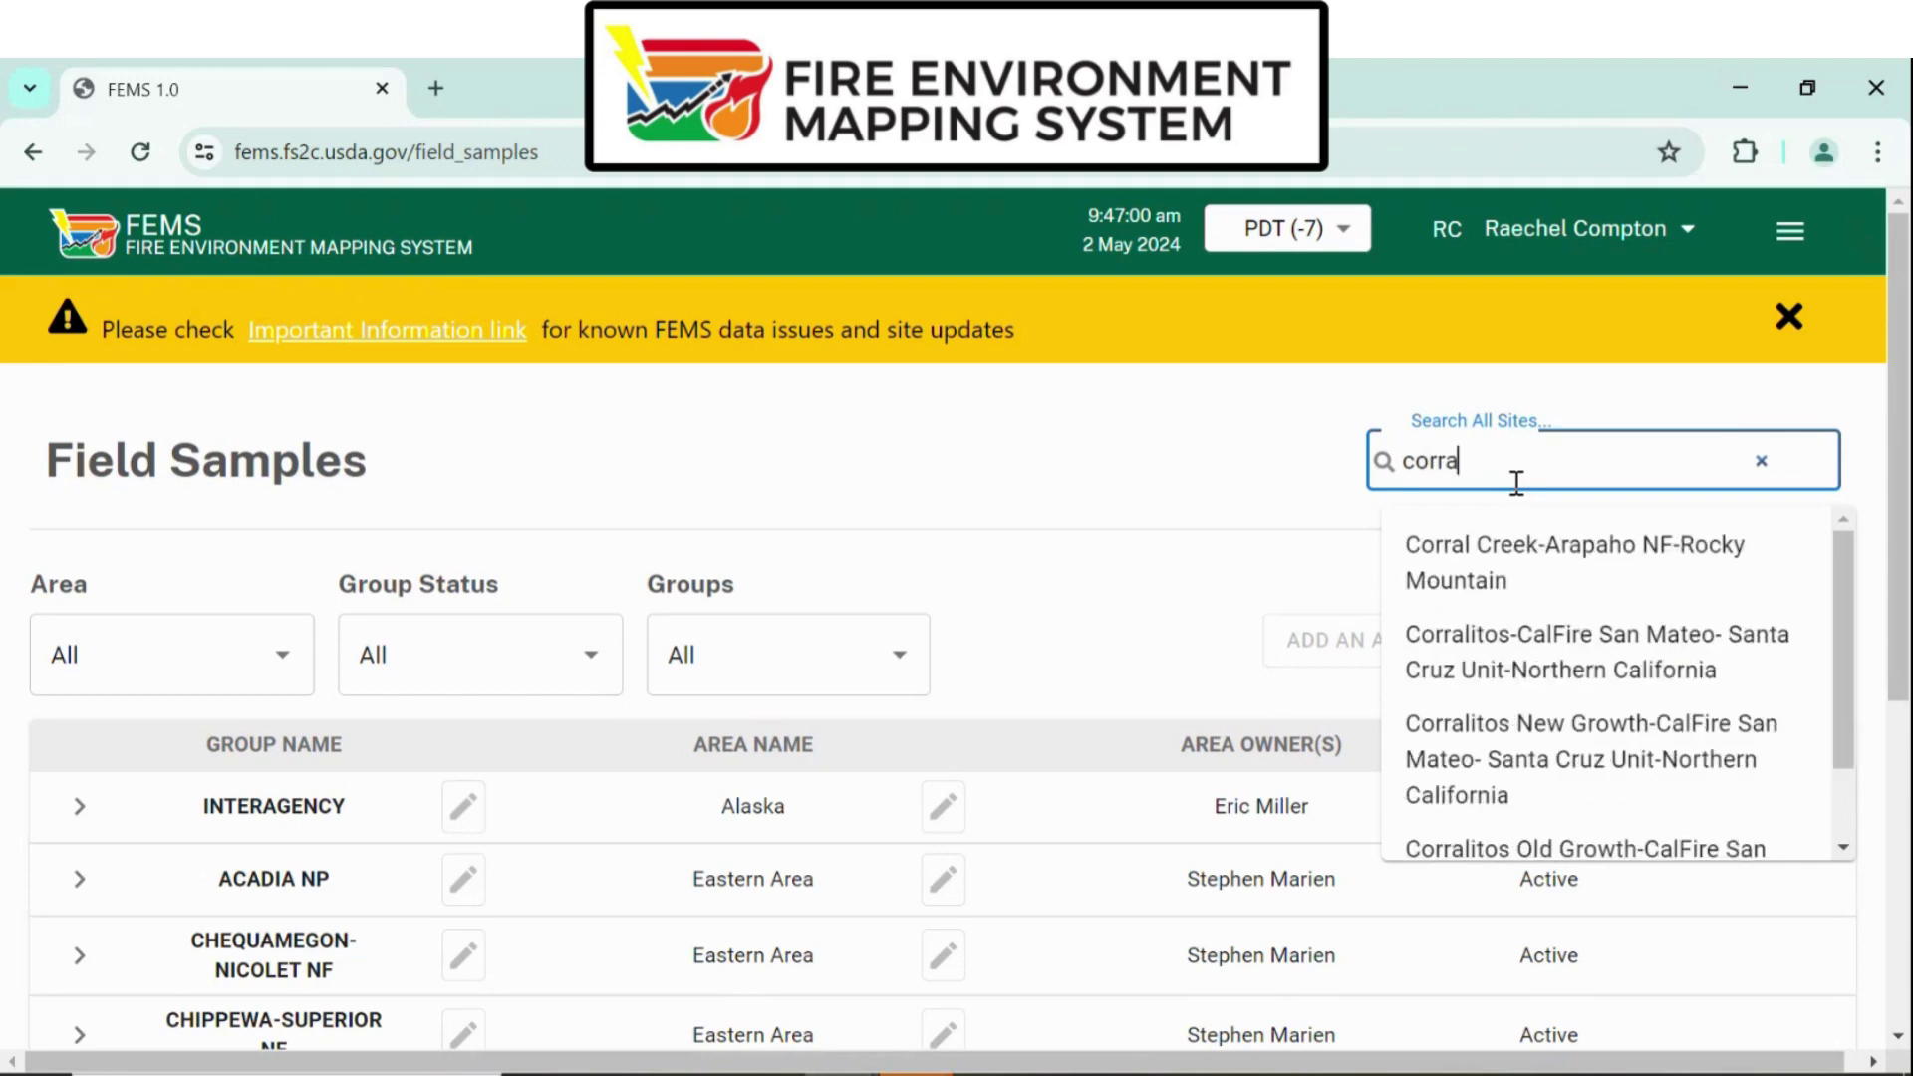
pyautogui.click(1463, 544)
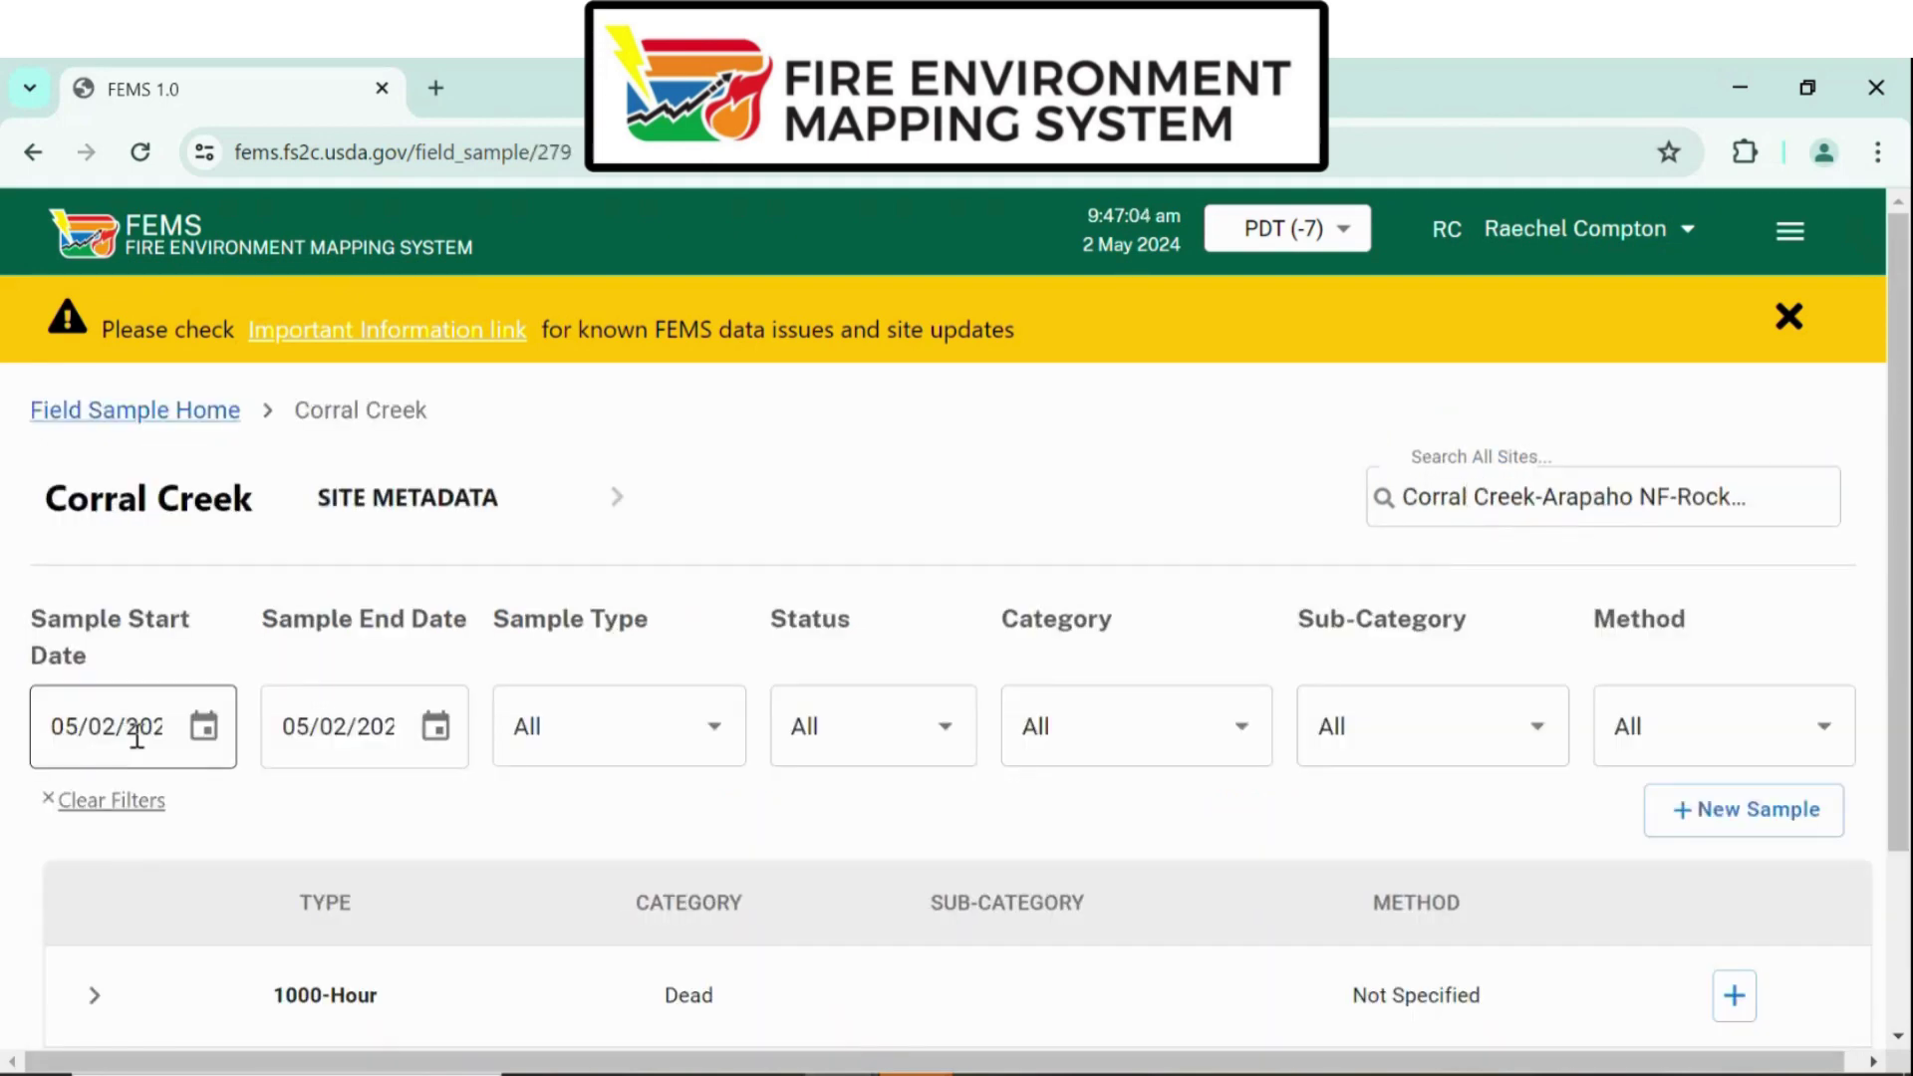
pyautogui.click(177, 423)
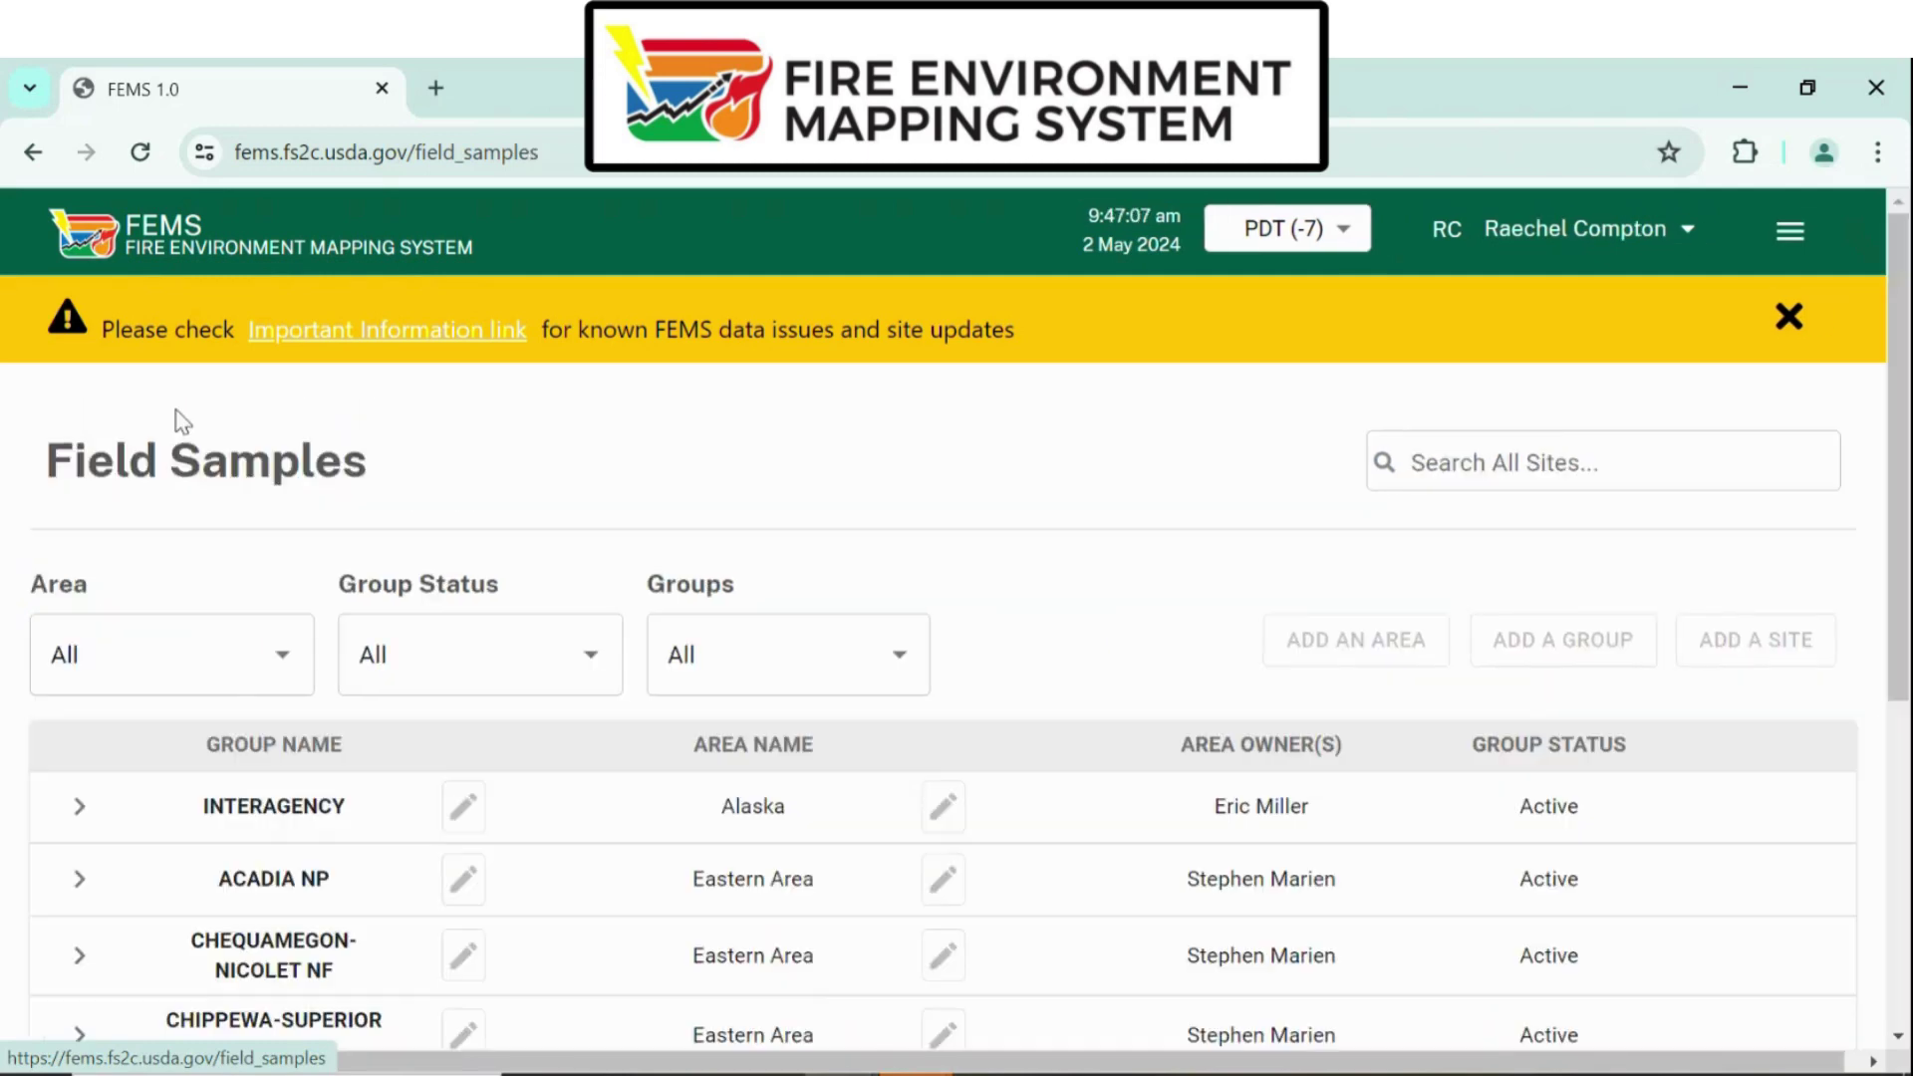
pyautogui.click(287, 659)
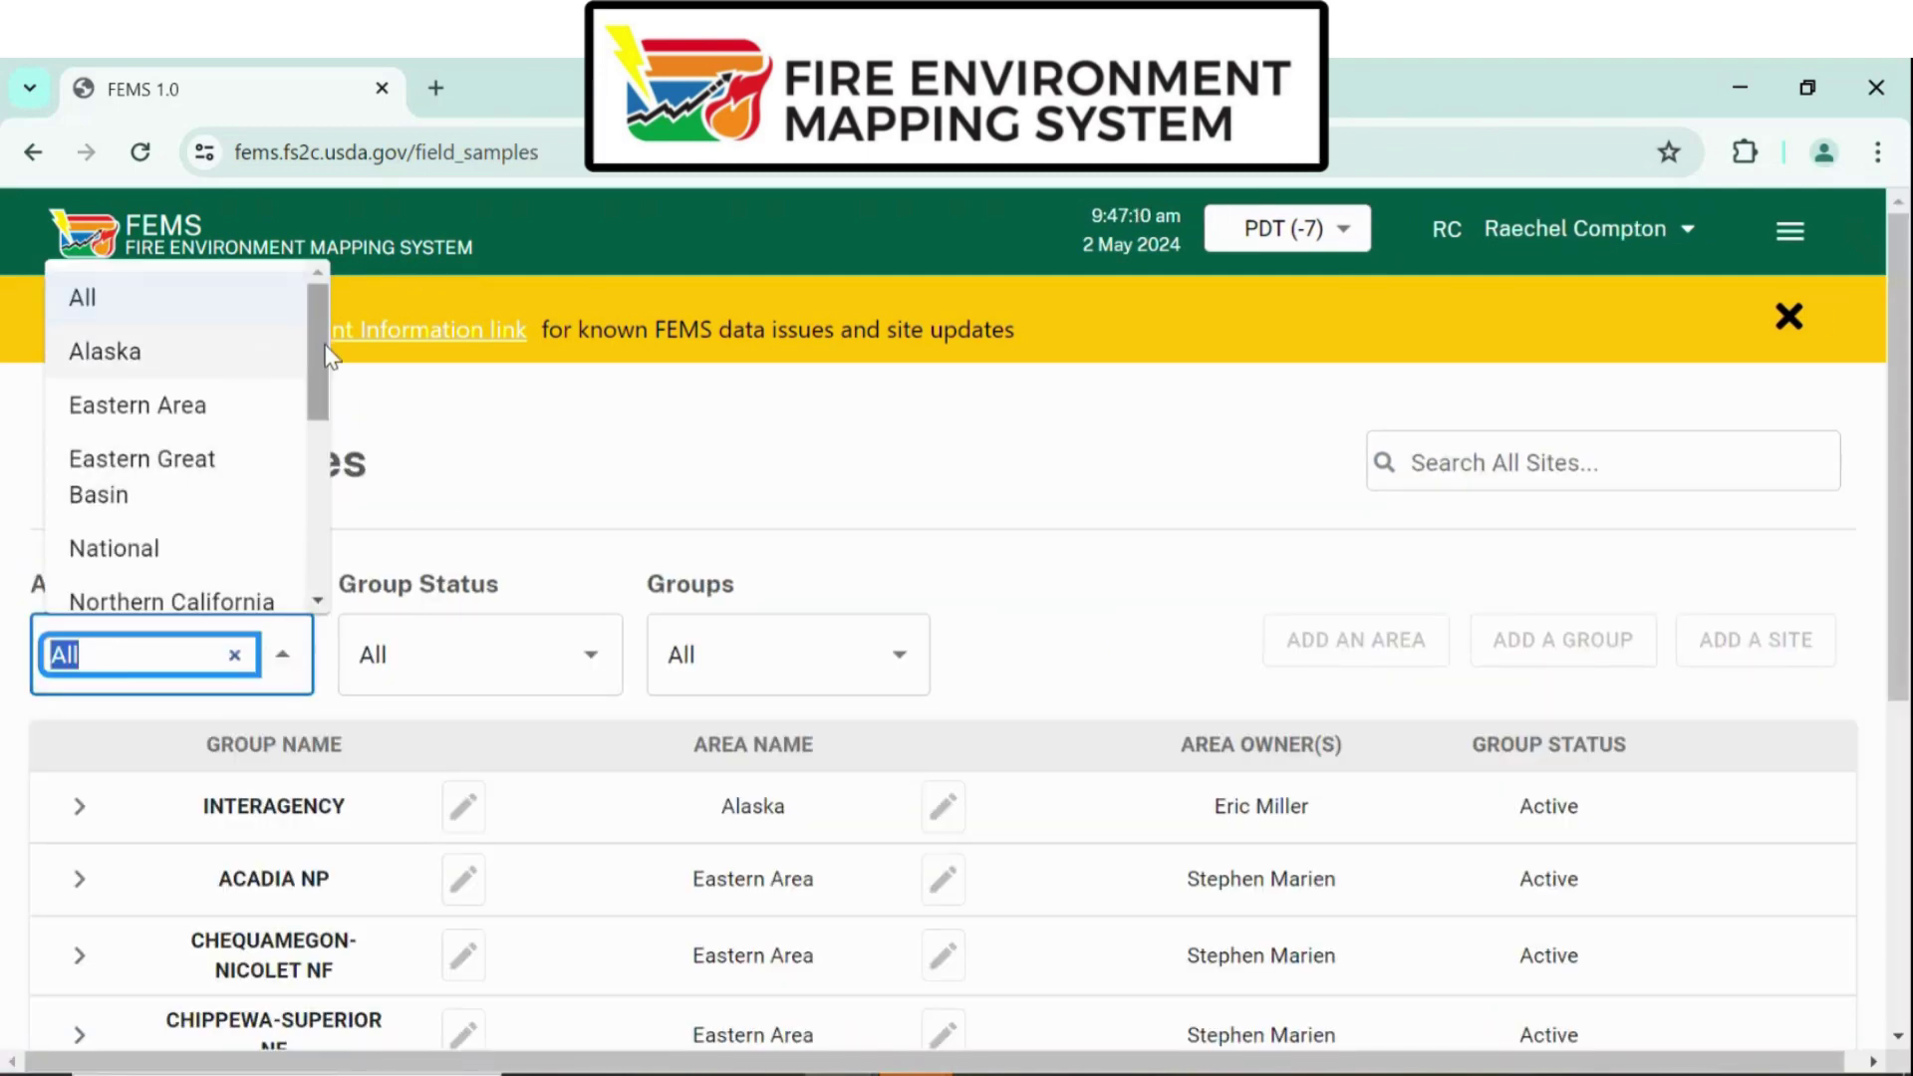
pyautogui.scroll(-3, 220, 518)
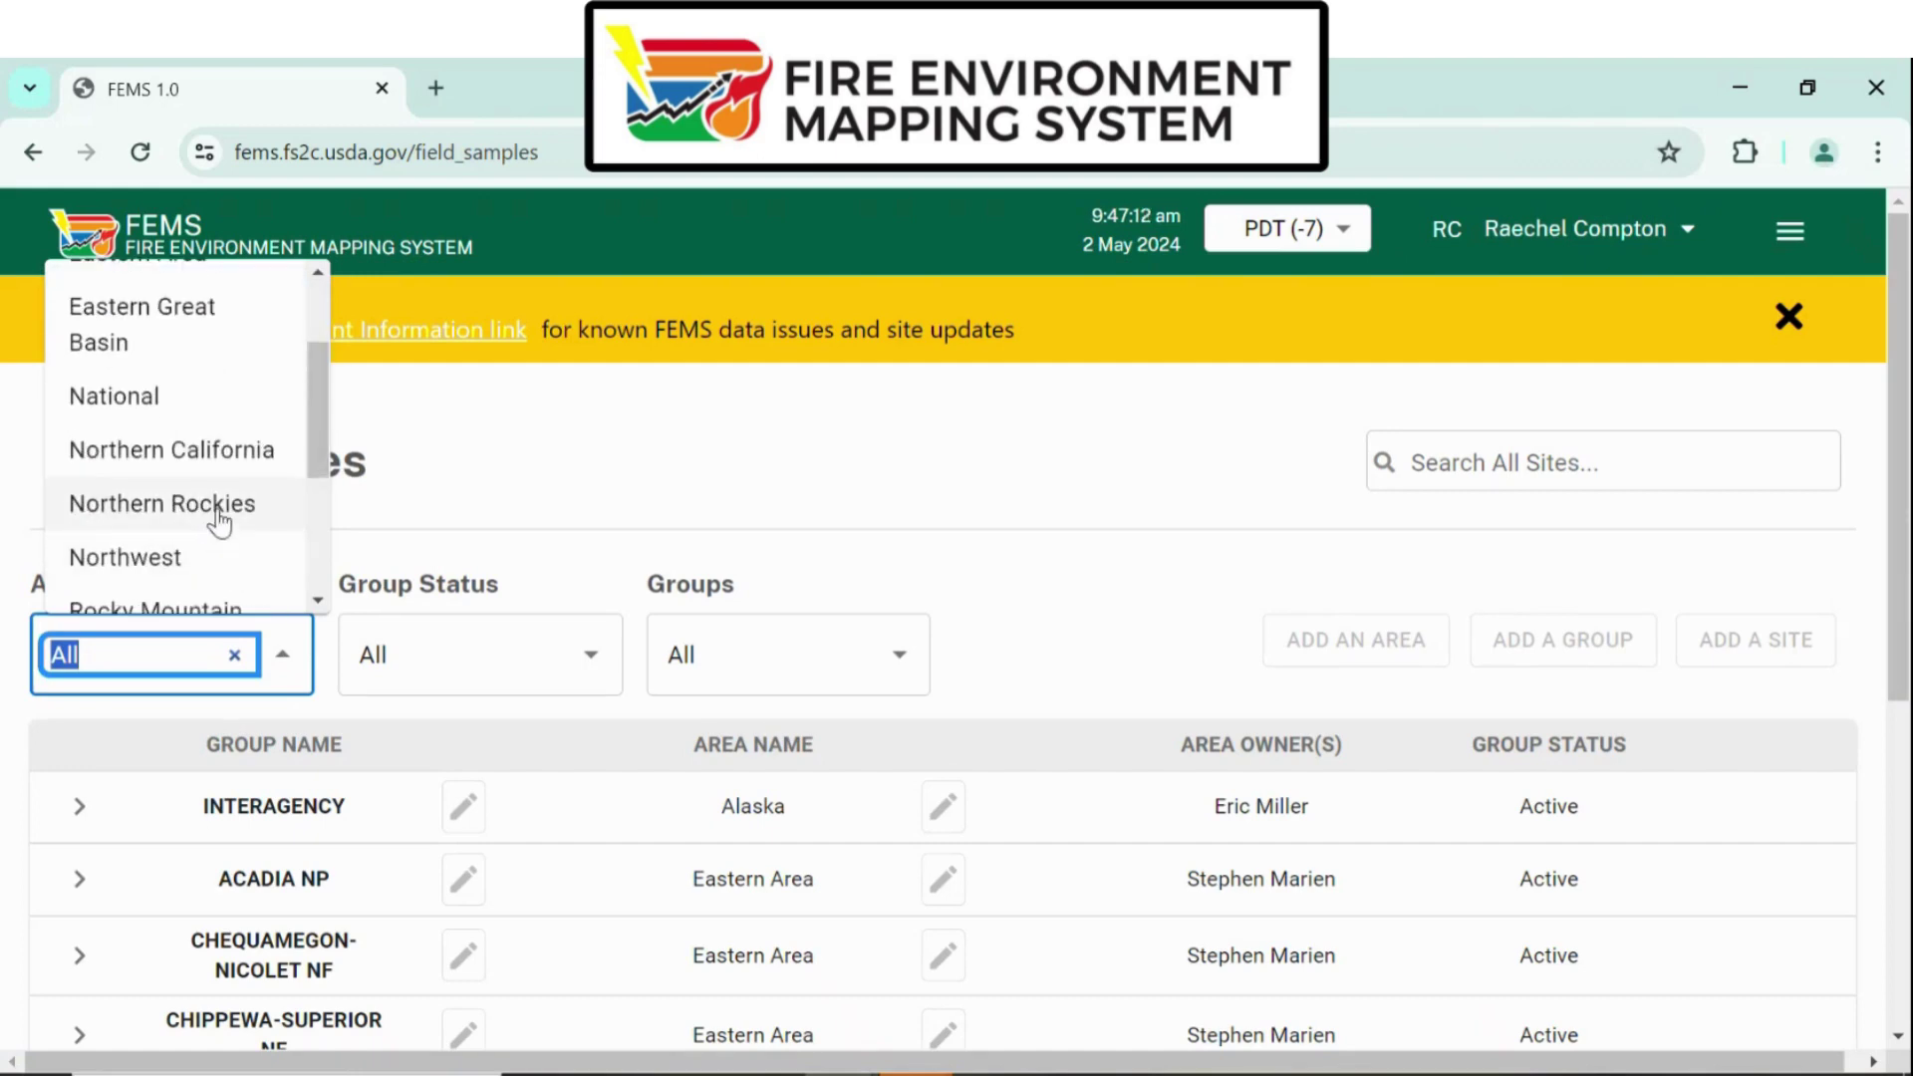
pyautogui.scroll(-1, 219, 513)
pyautogui.click(210, 464)
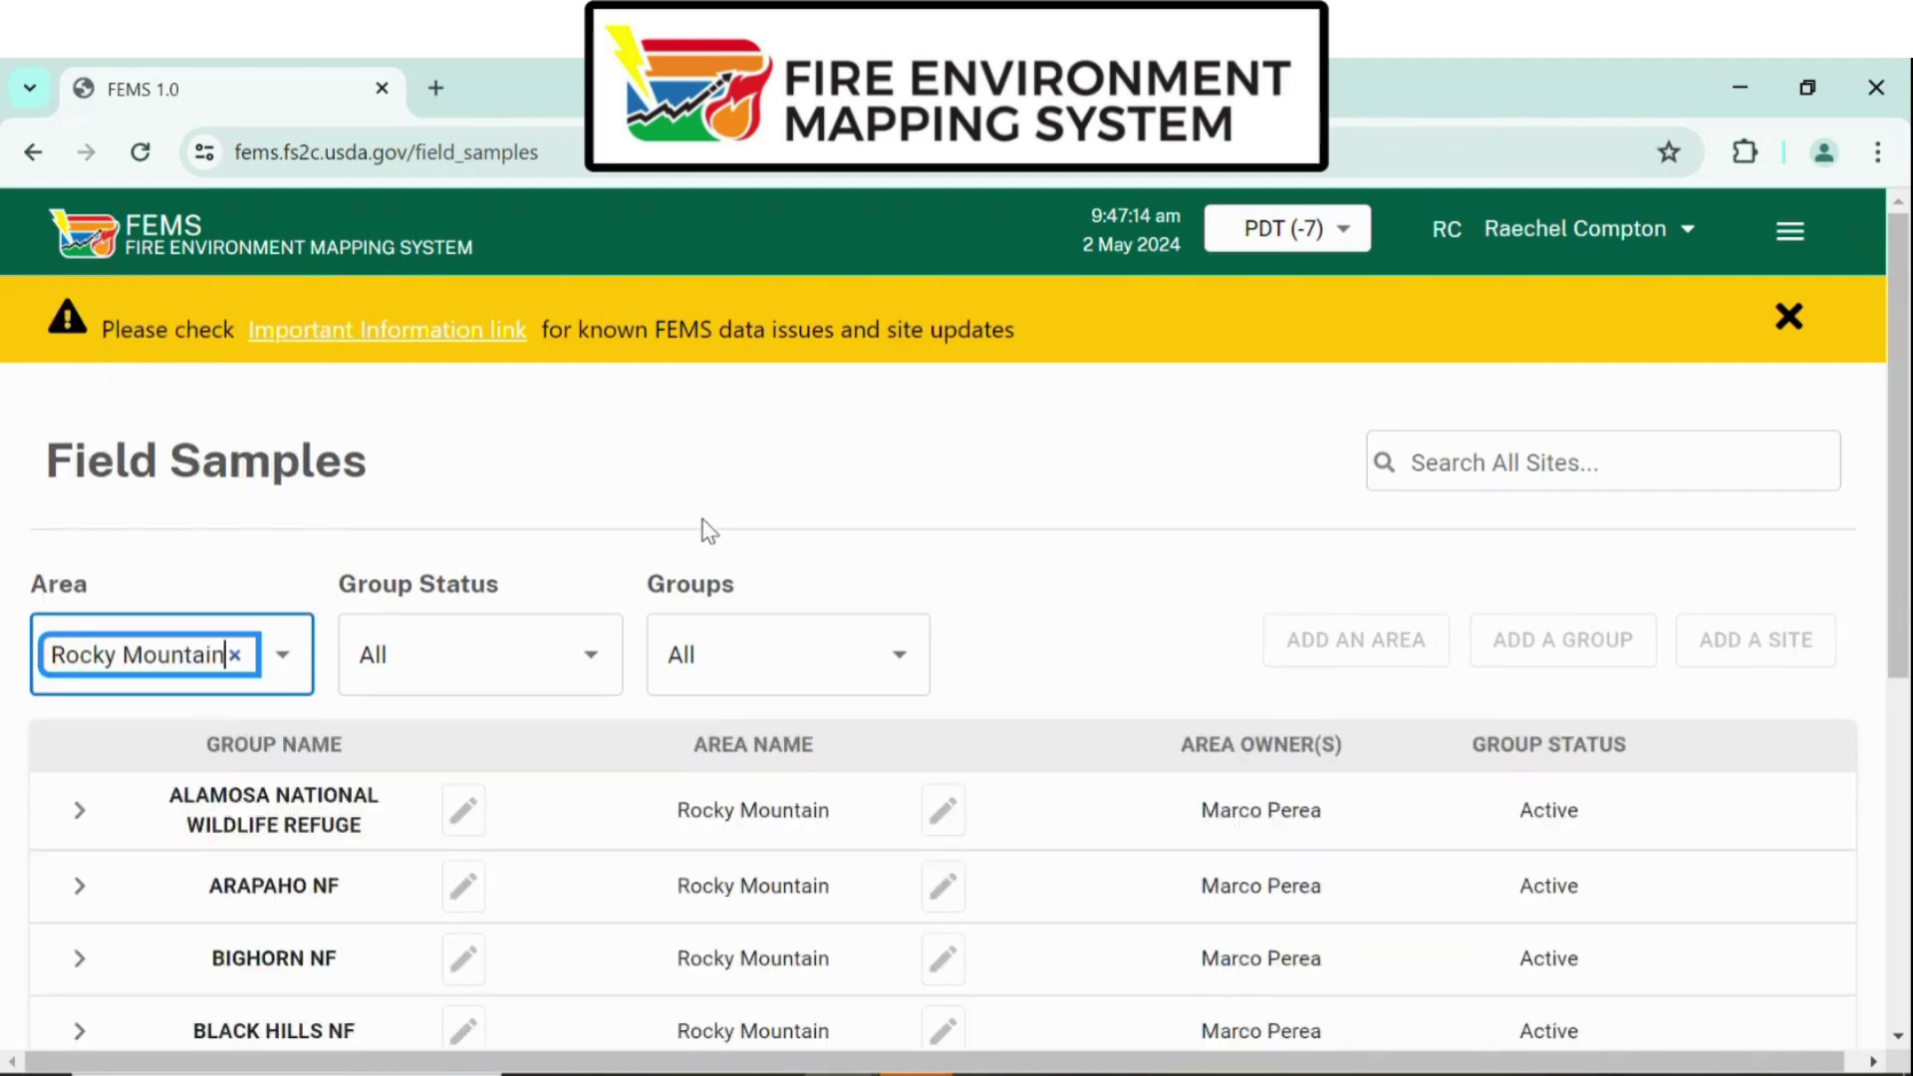
pyautogui.scroll(-1, 703, 521)
pyautogui.scroll(-2, 429, 732)
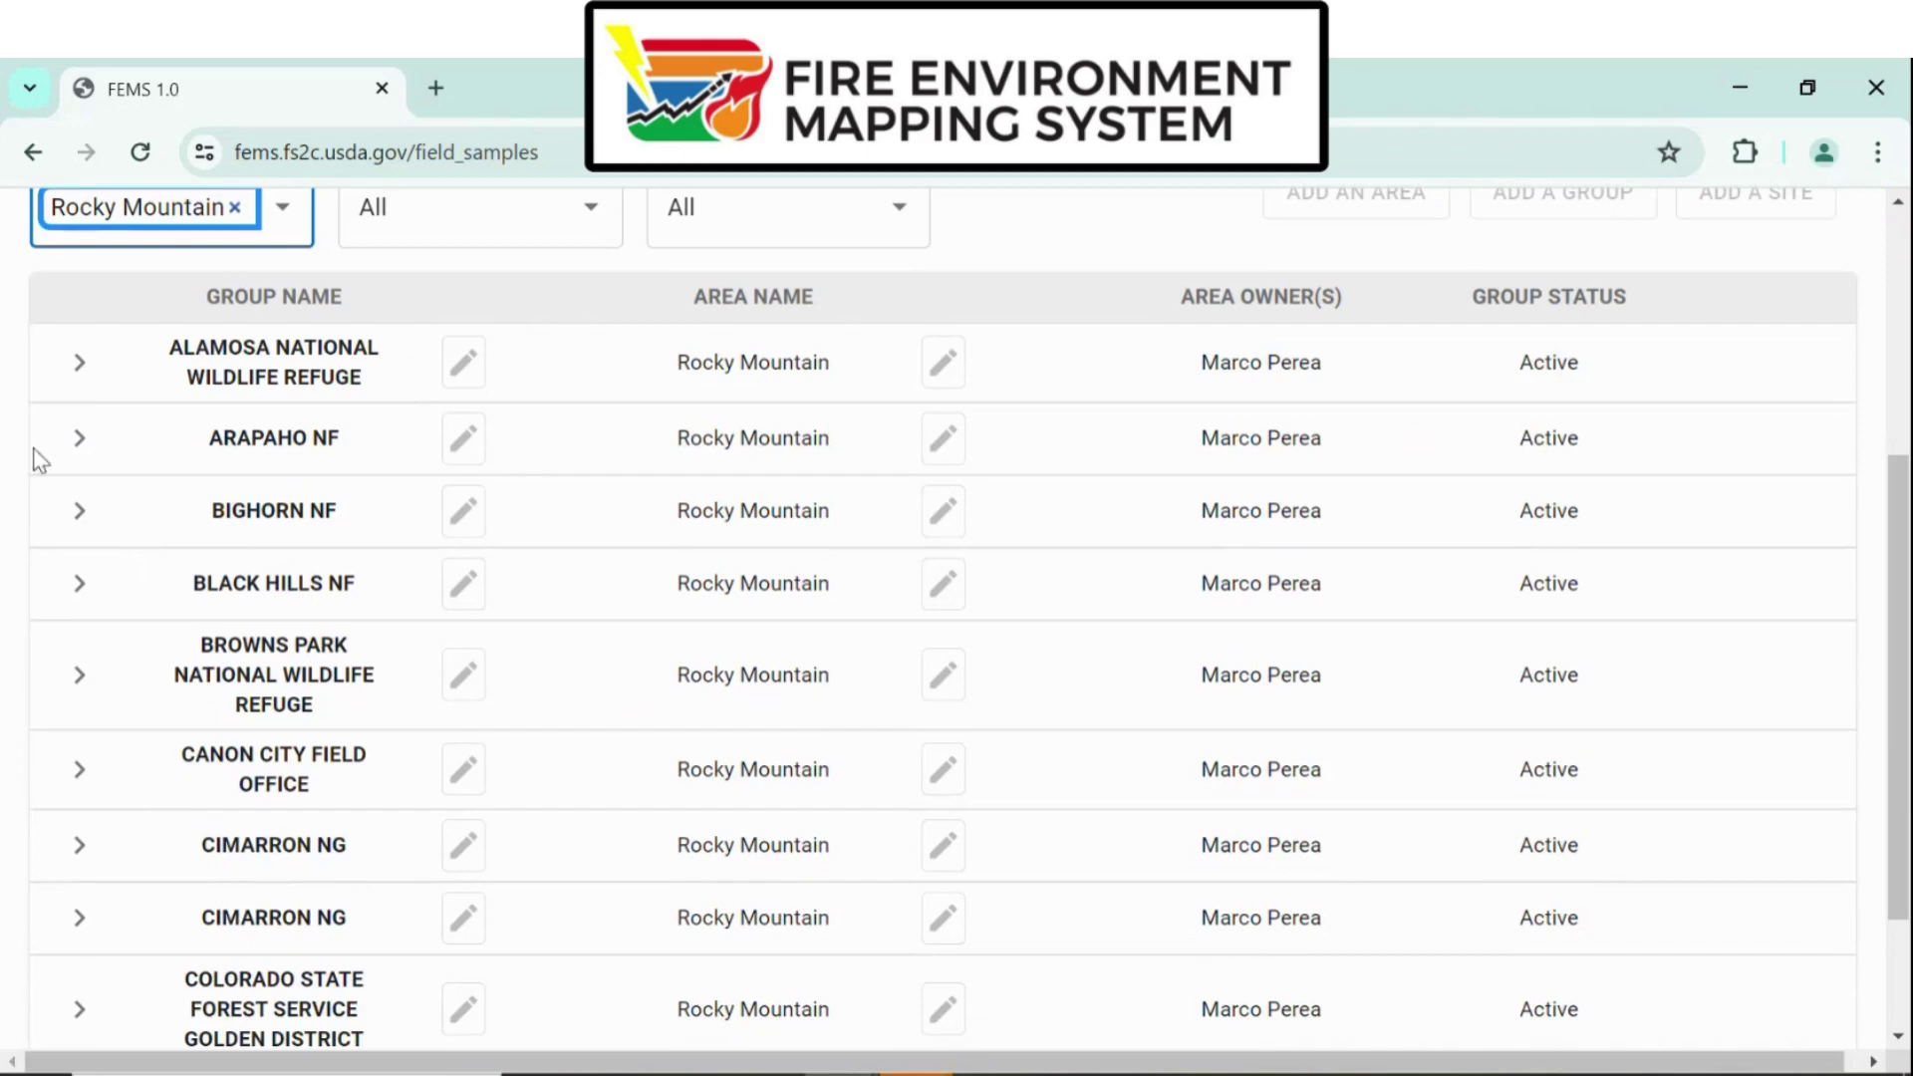
pyautogui.click(76, 440)
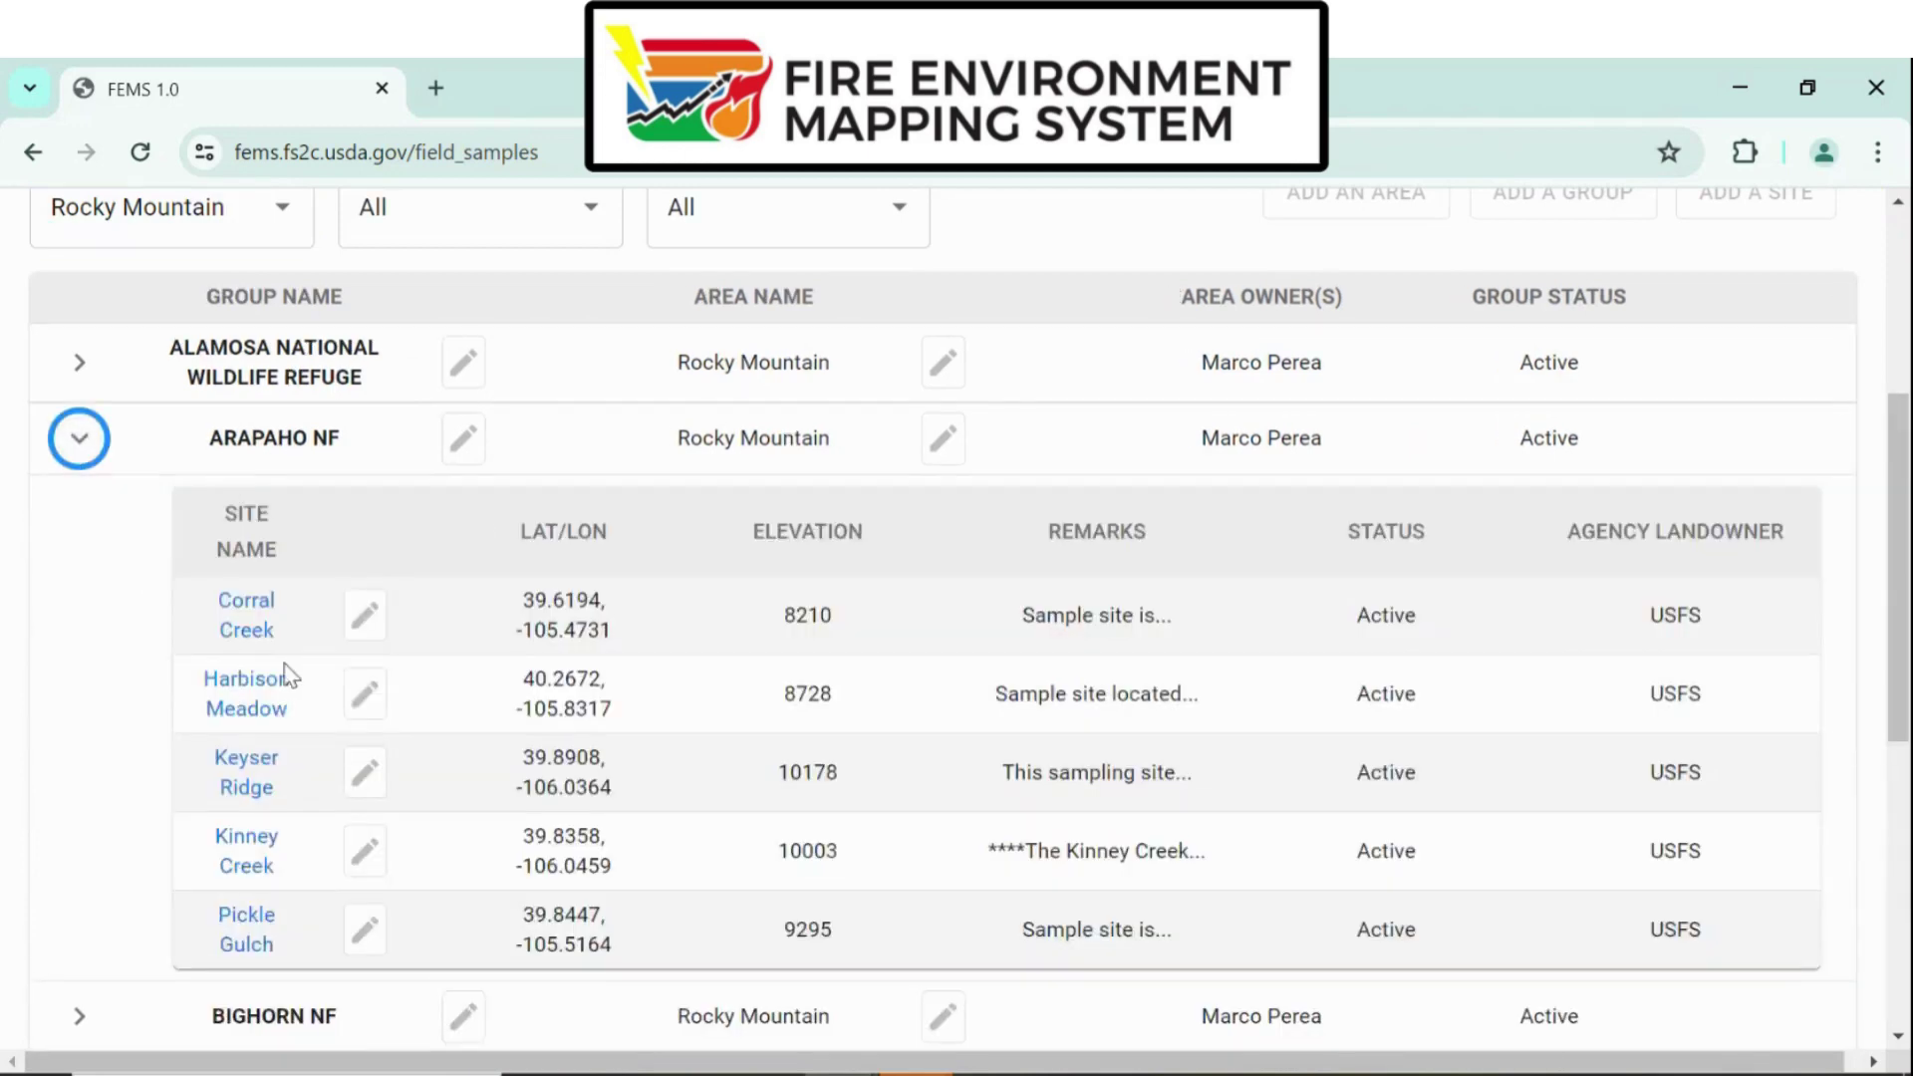
pyautogui.click(246, 630)
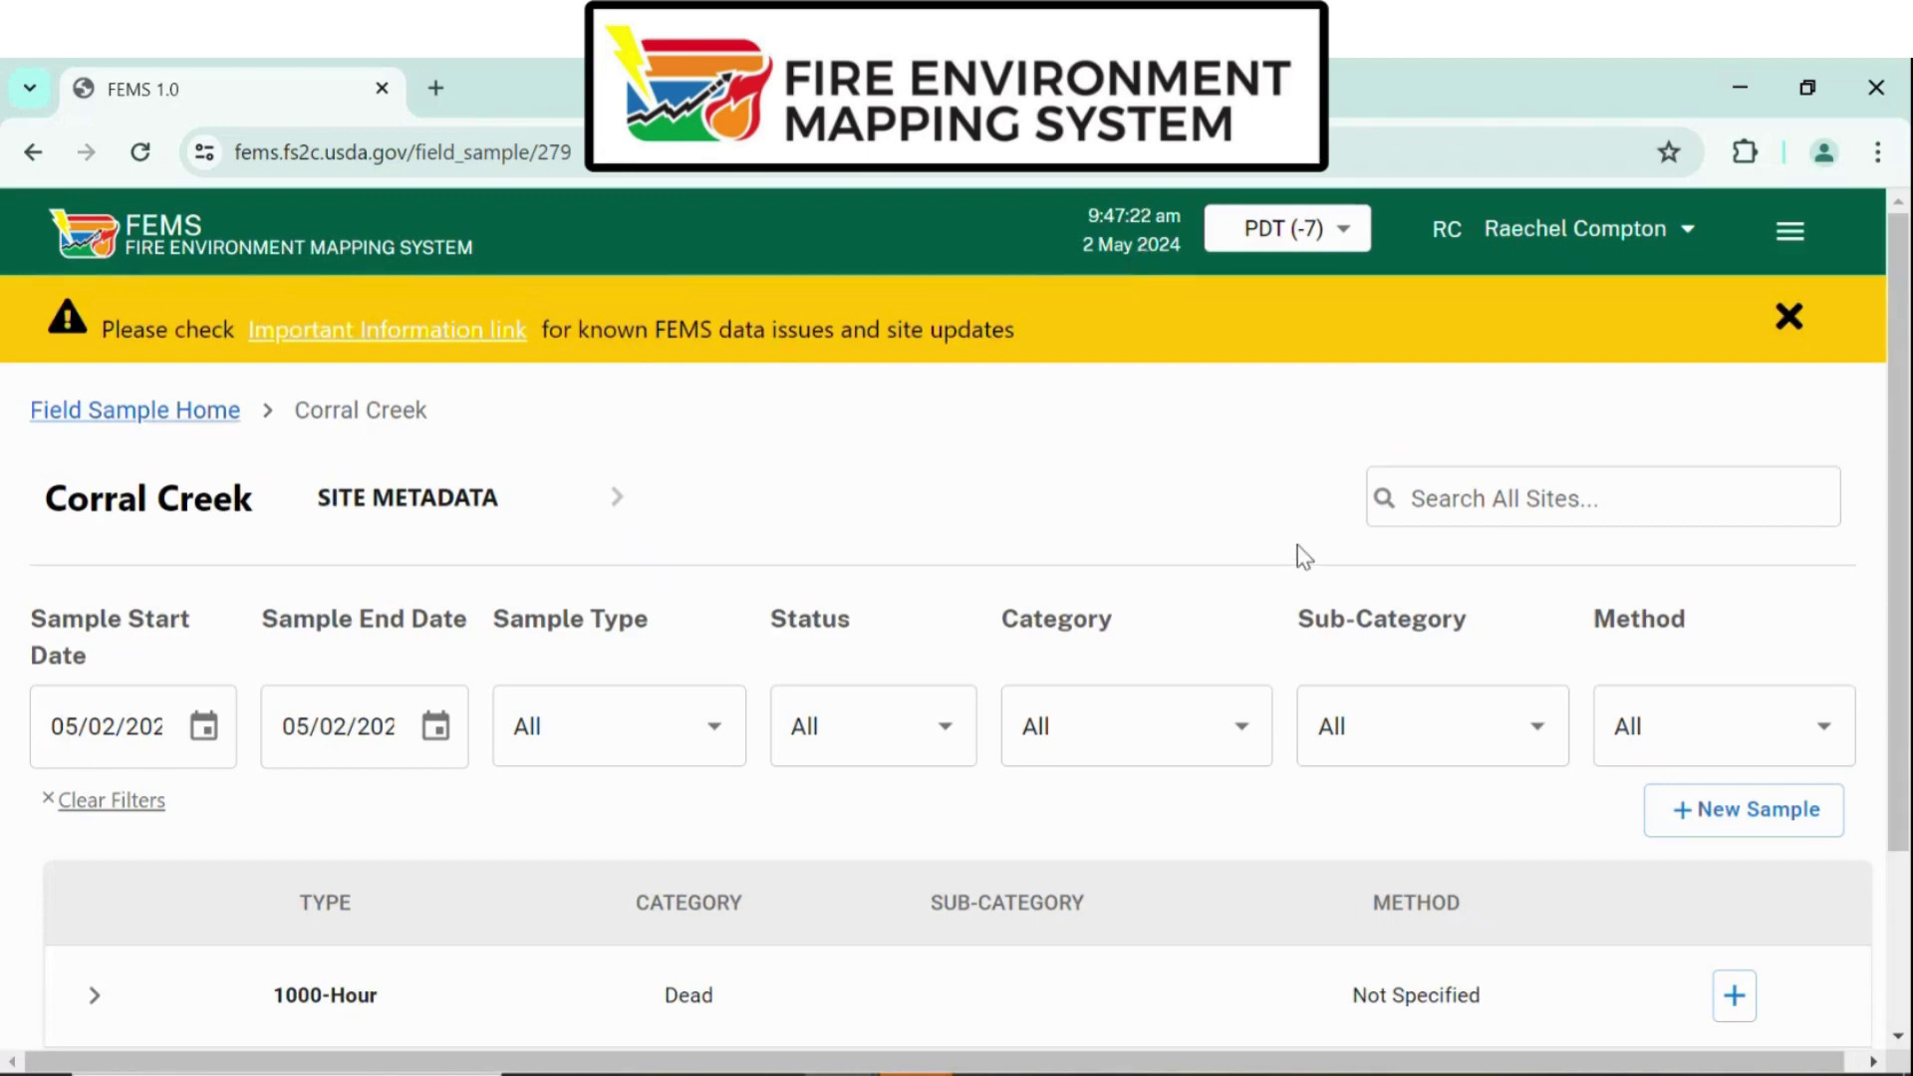
pyautogui.scroll(-2, 1297, 549)
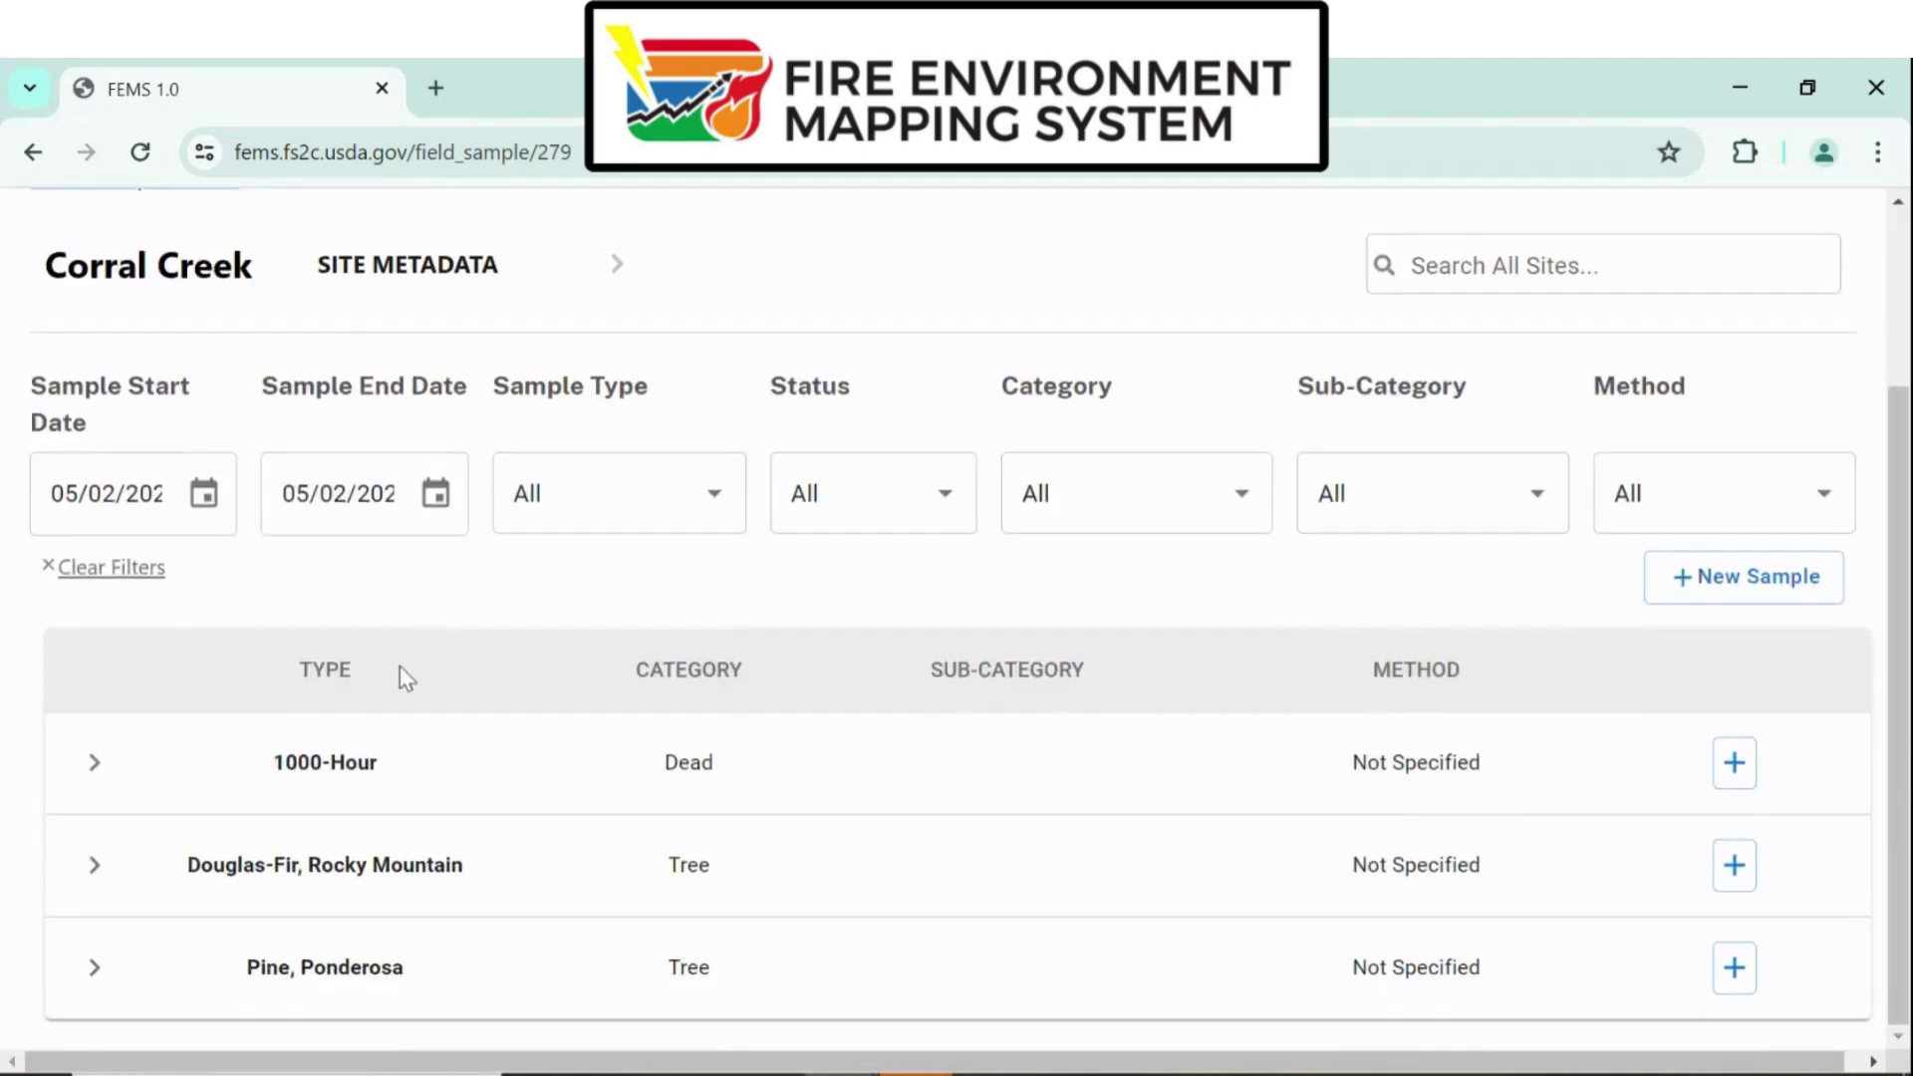
# Step: Change the Sample Start Date year to 1974 and expand the Douglas-Fir, Rocky Mountain samples
pyautogui.click(107, 510)
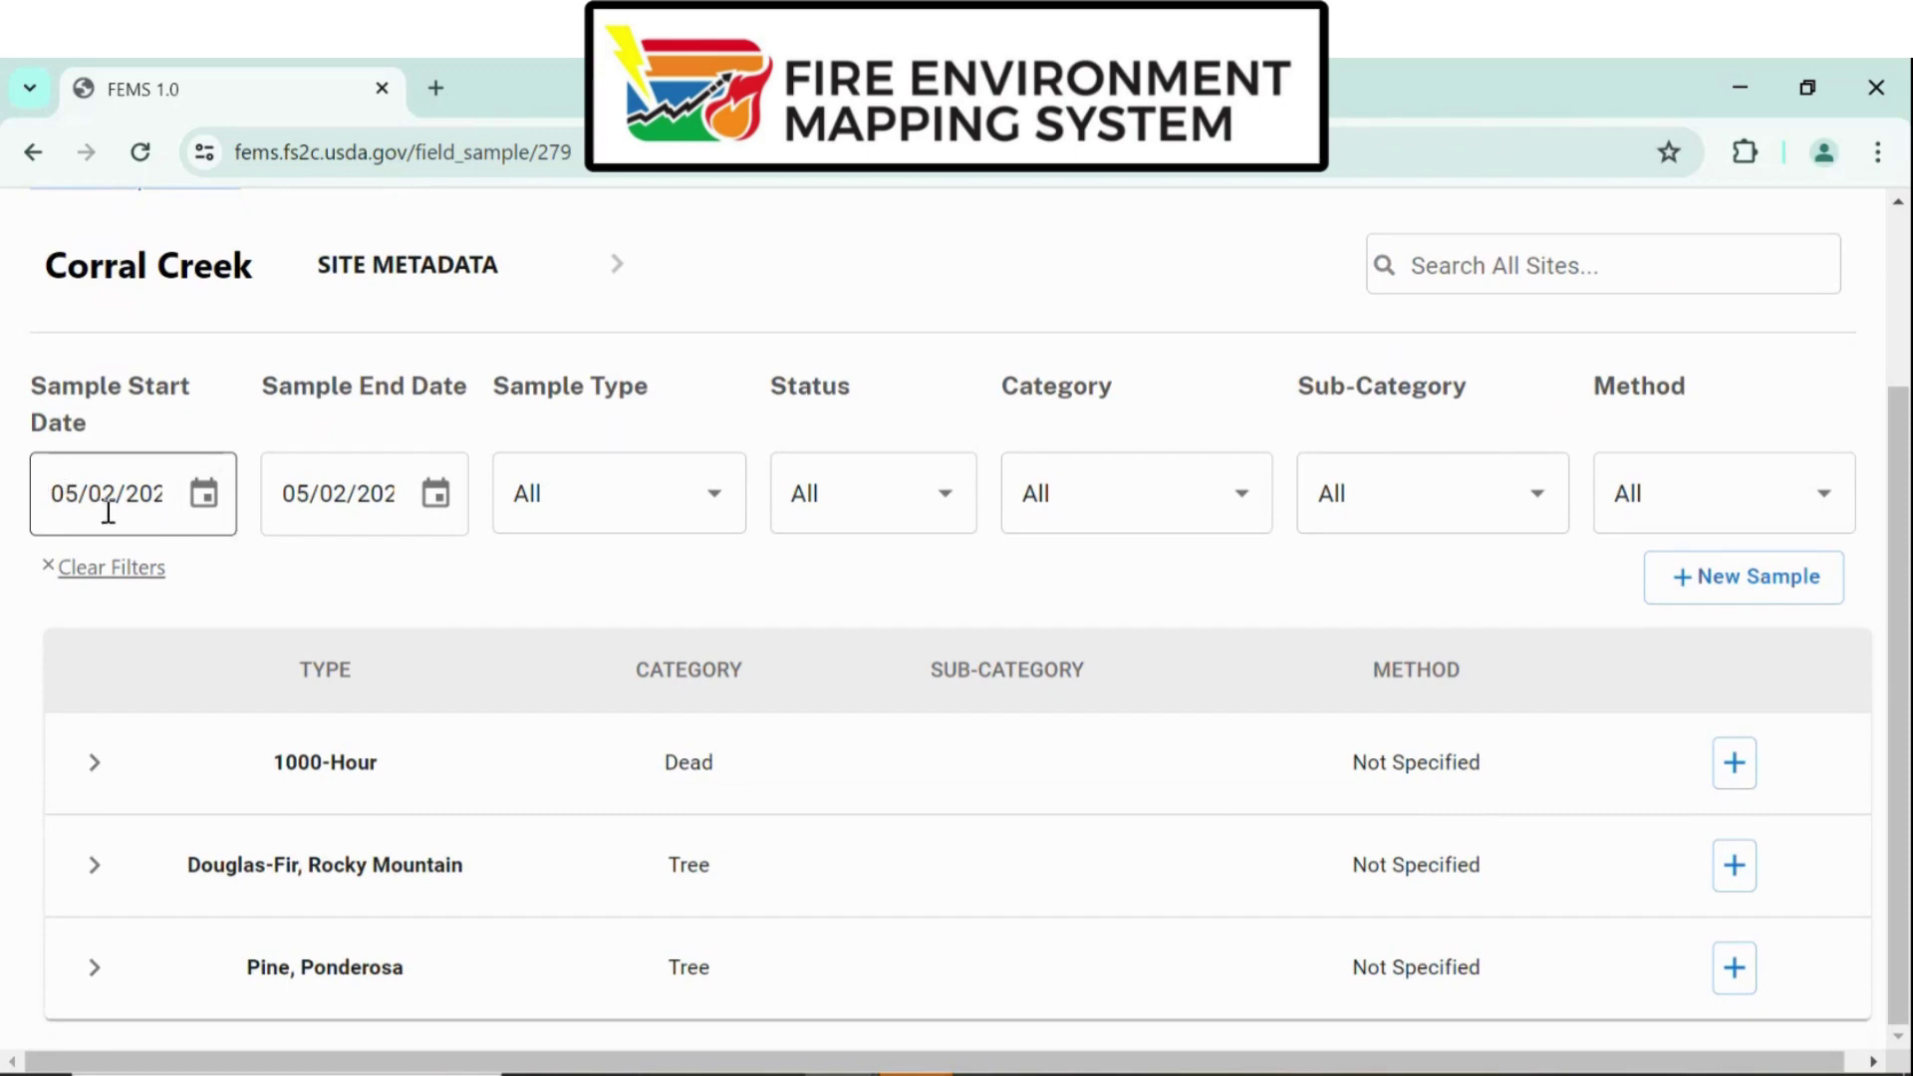
pyautogui.click(295, 498)
pyautogui.click(195, 517)
pyautogui.click(200, 506)
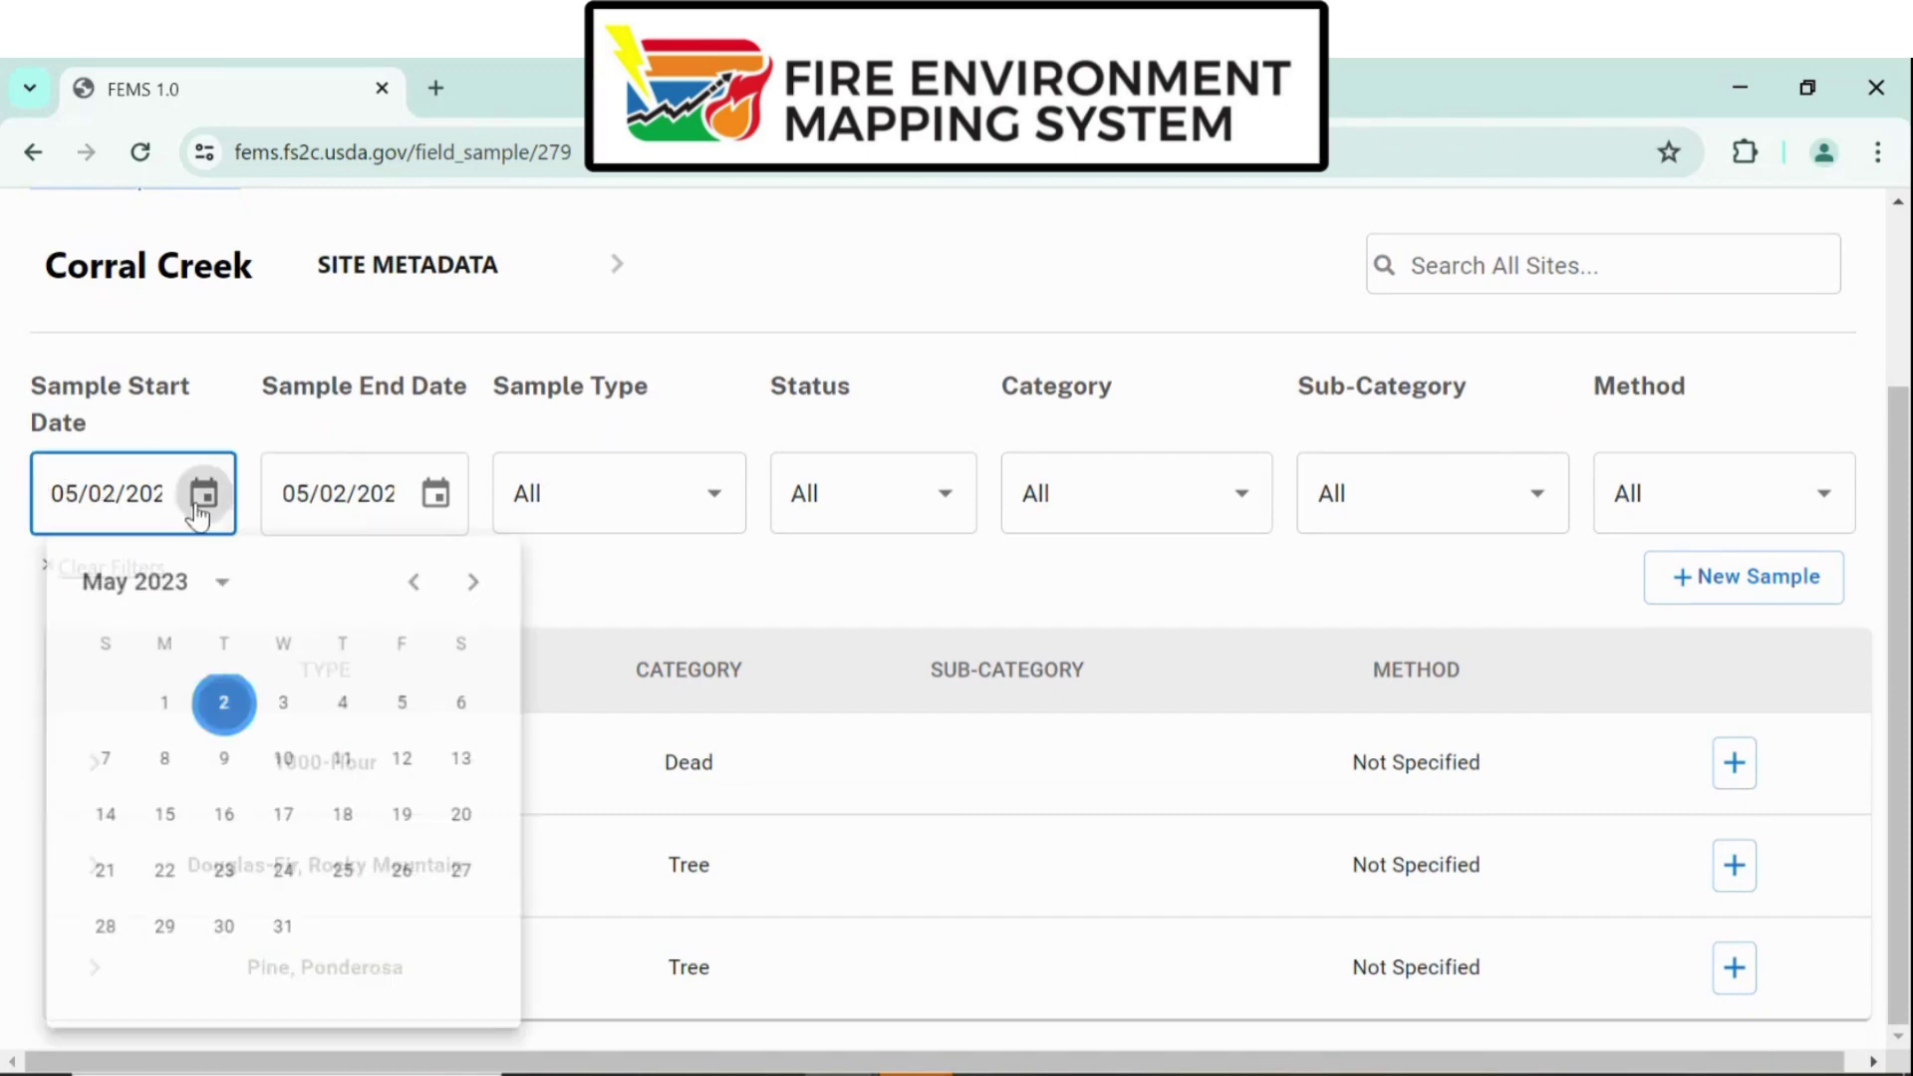
pyautogui.click(223, 586)
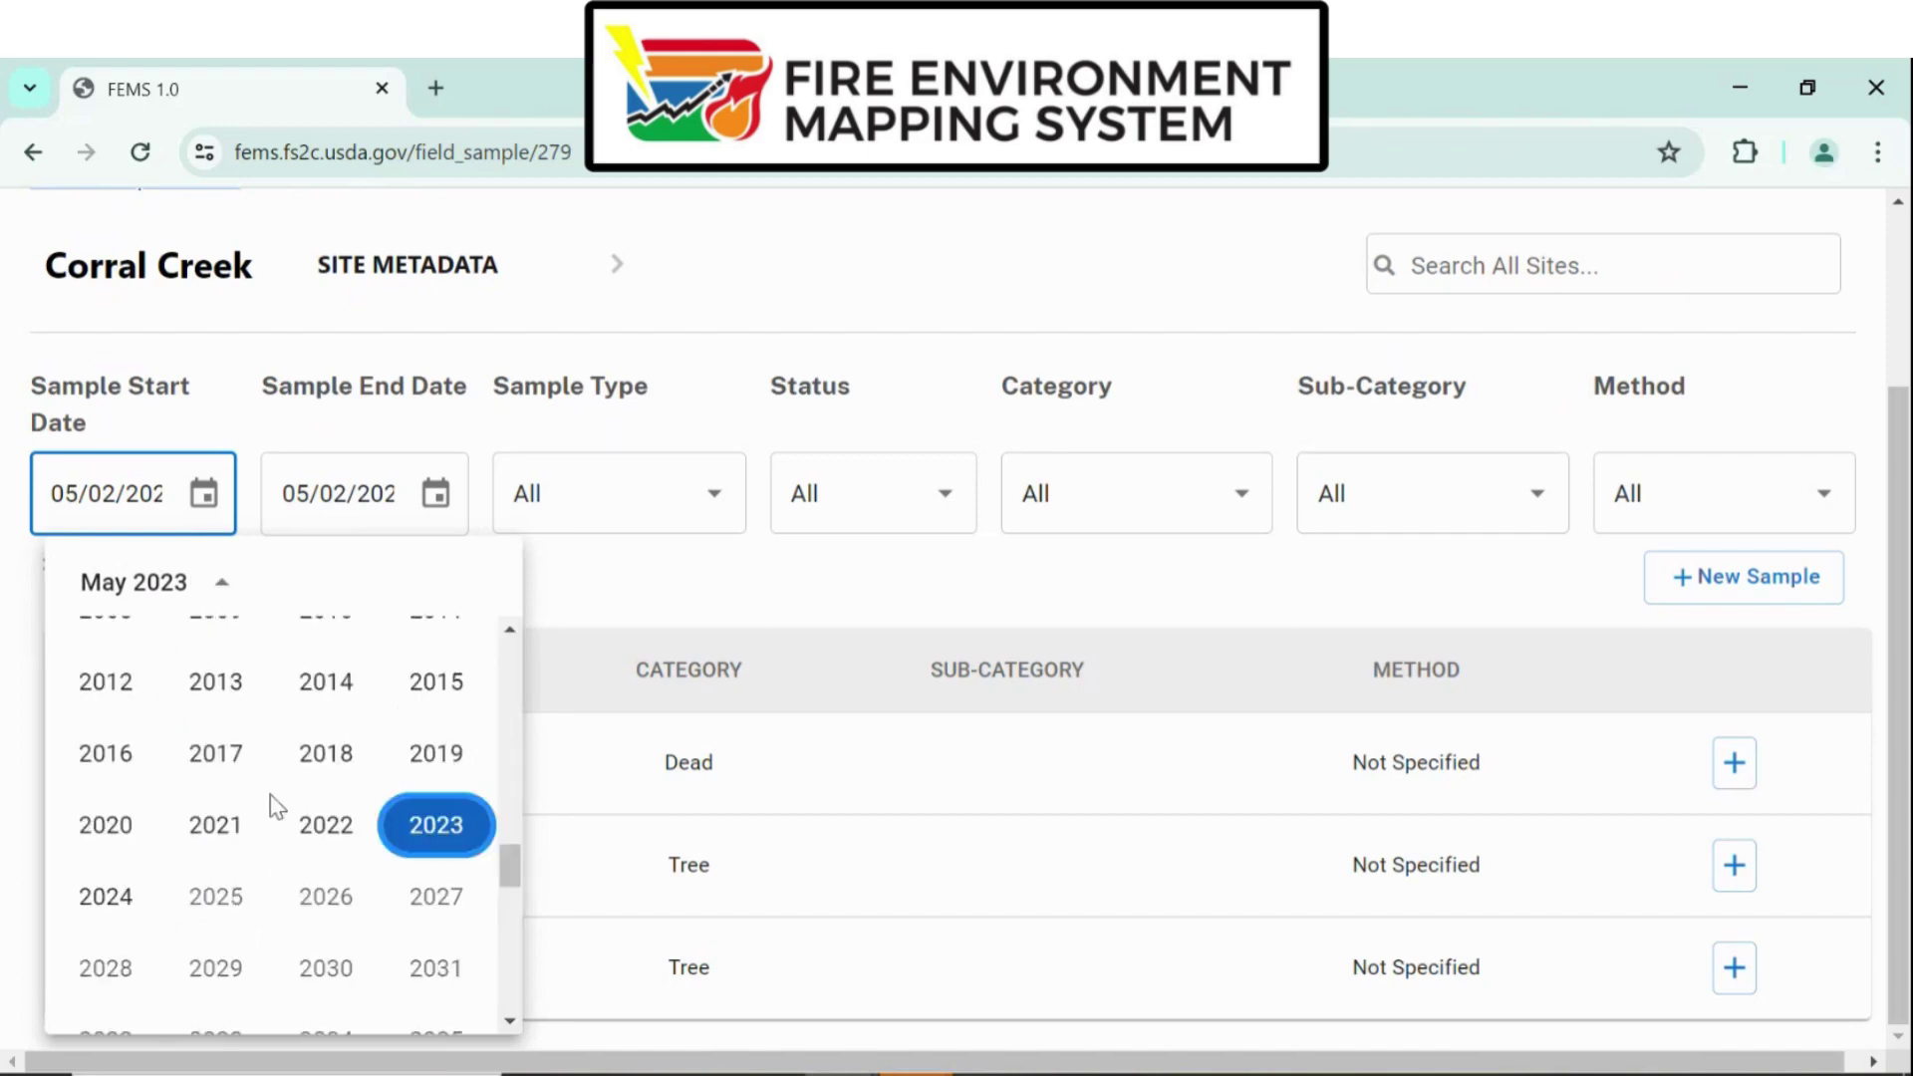
pyautogui.scroll(4, 275, 804)
pyautogui.scroll(5, 275, 803)
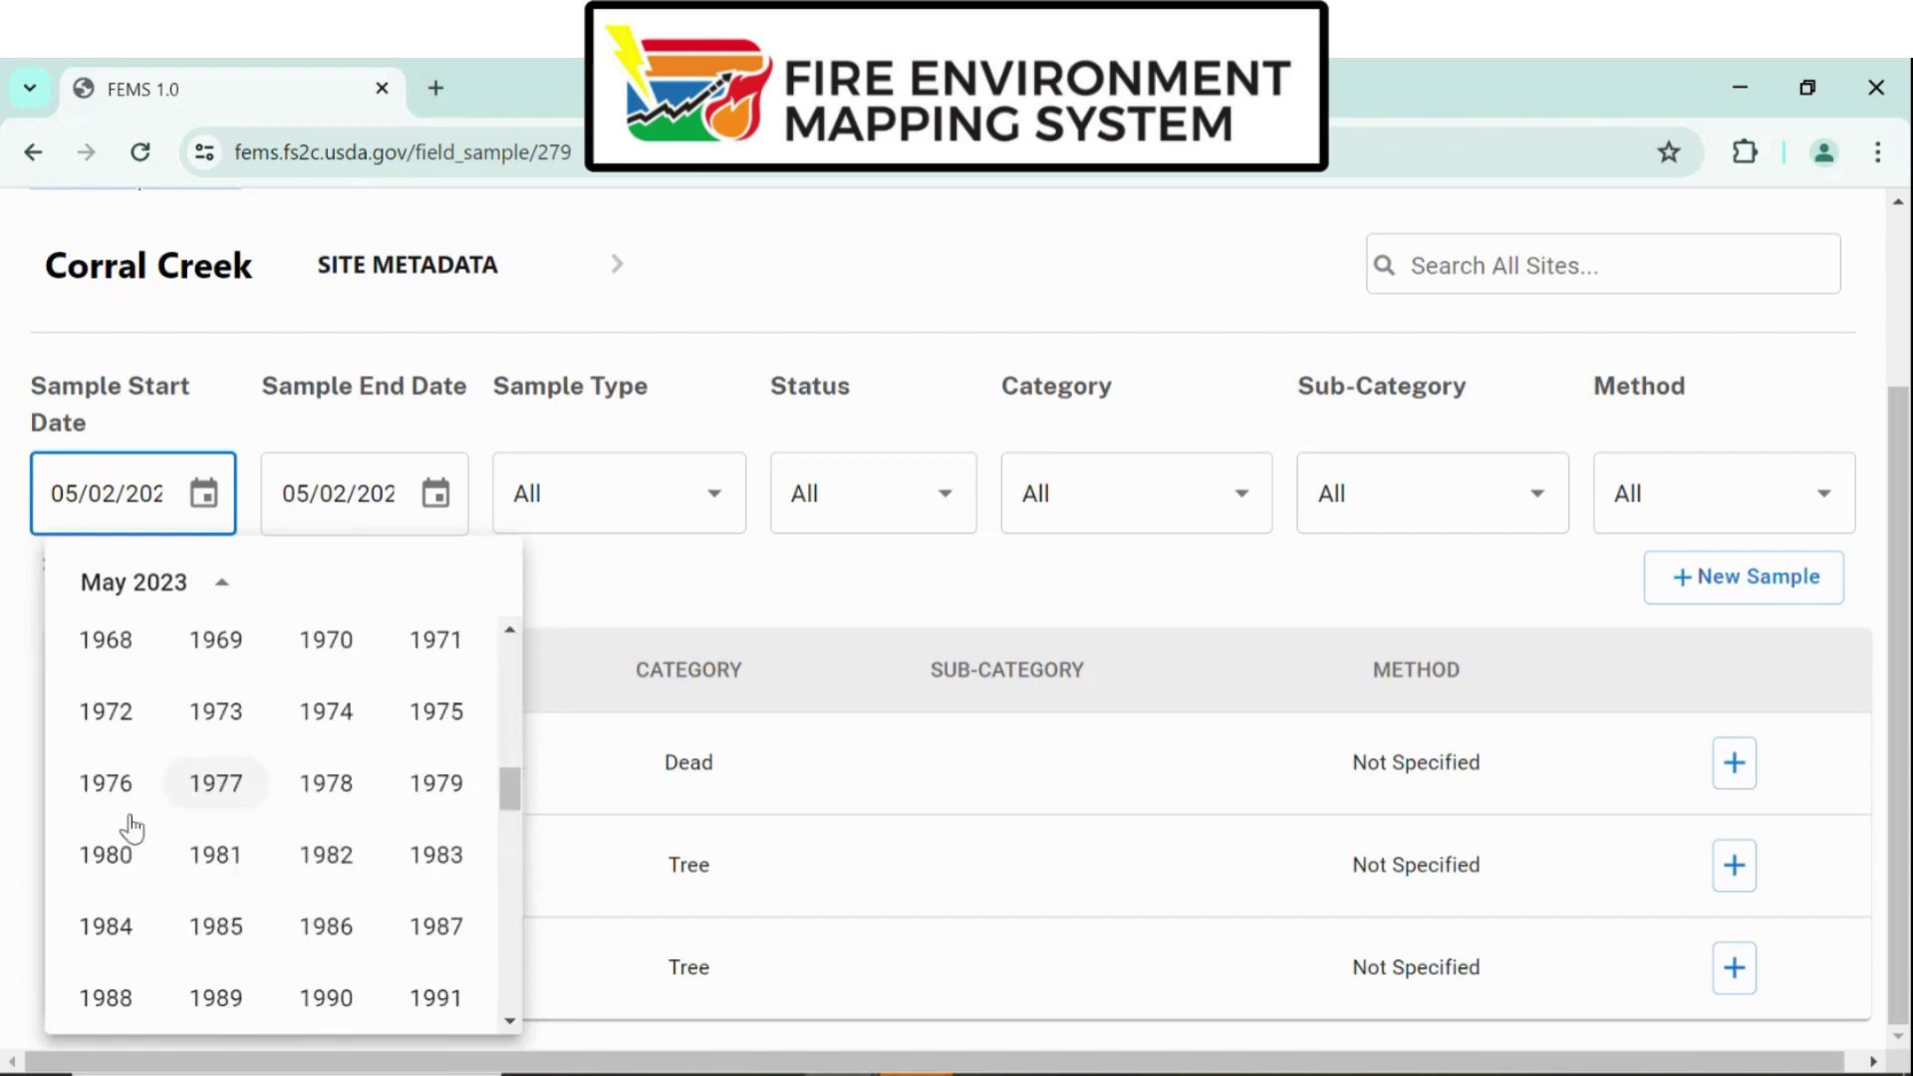
pyautogui.click(326, 711)
pyautogui.click(778, 603)
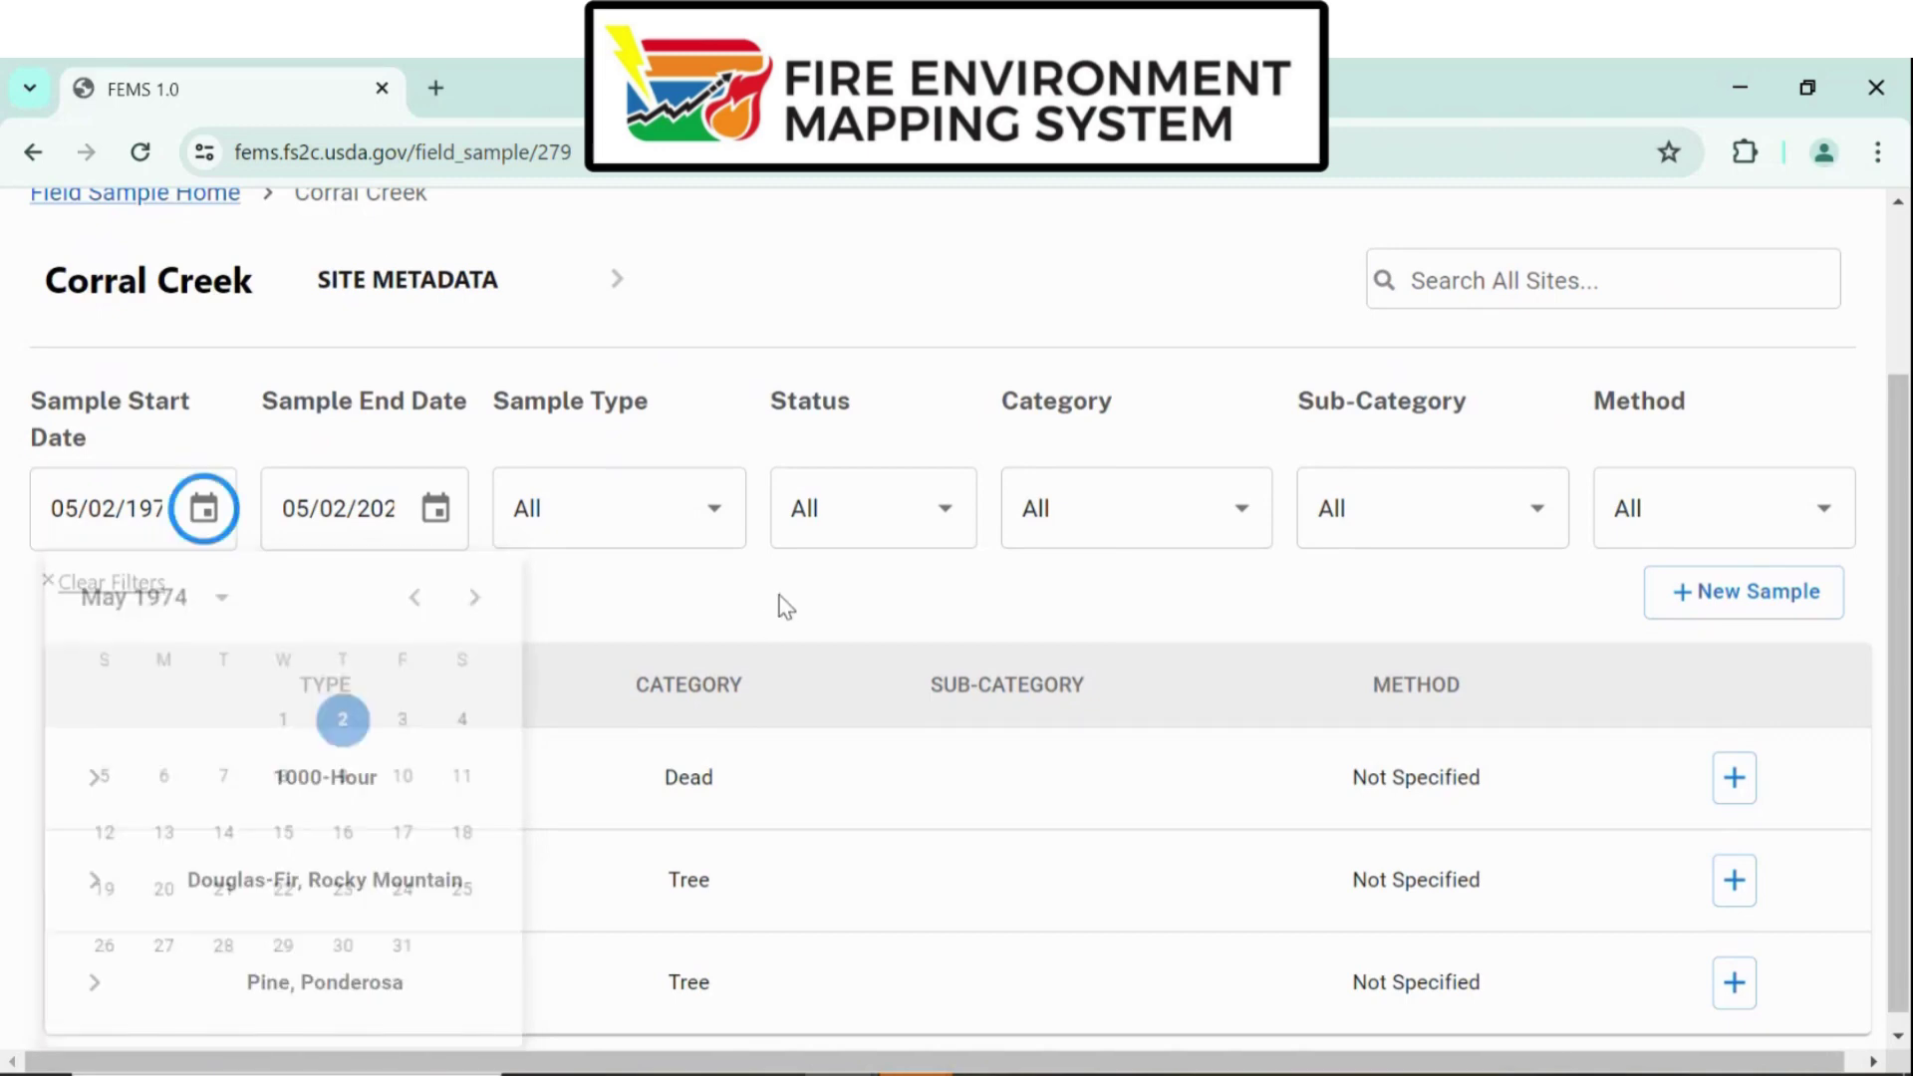
pyautogui.scroll(-1, 242, 807)
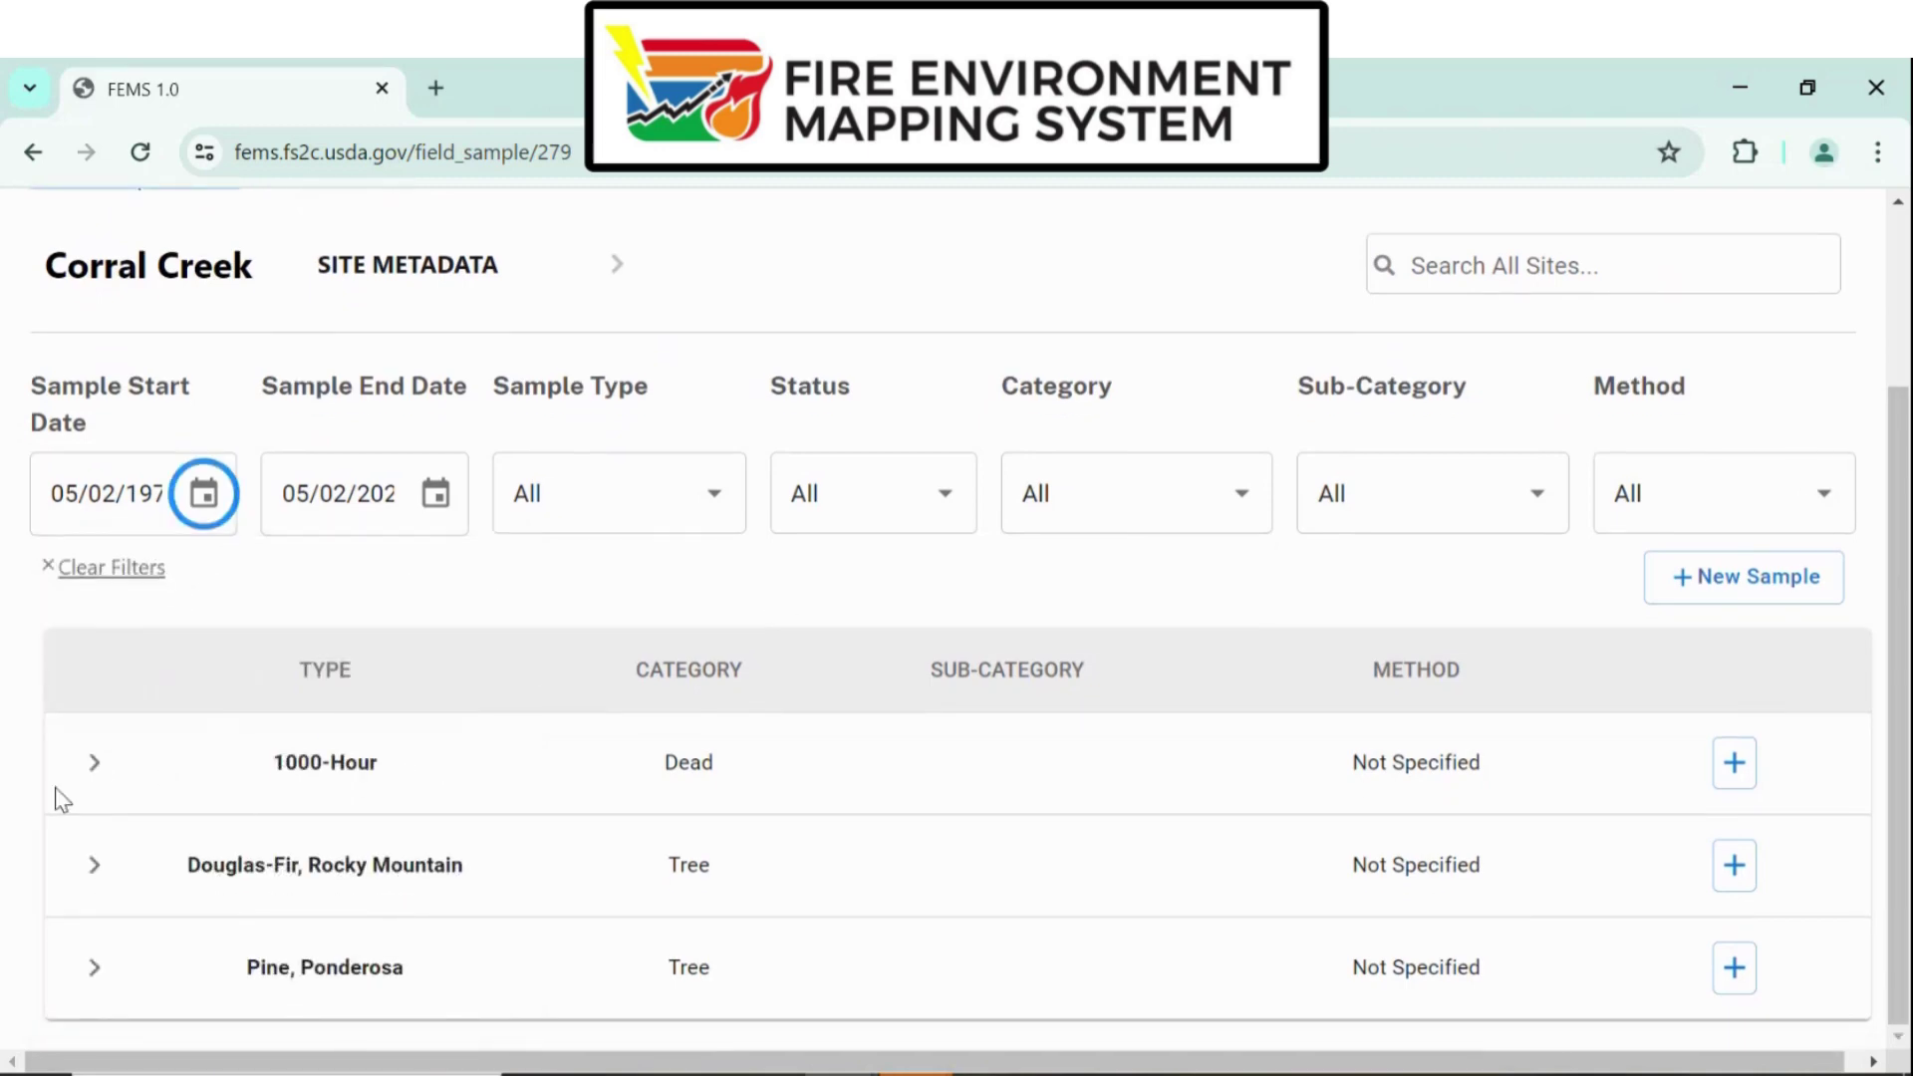
pyautogui.click(92, 863)
pyautogui.scroll(-5, 457, 790)
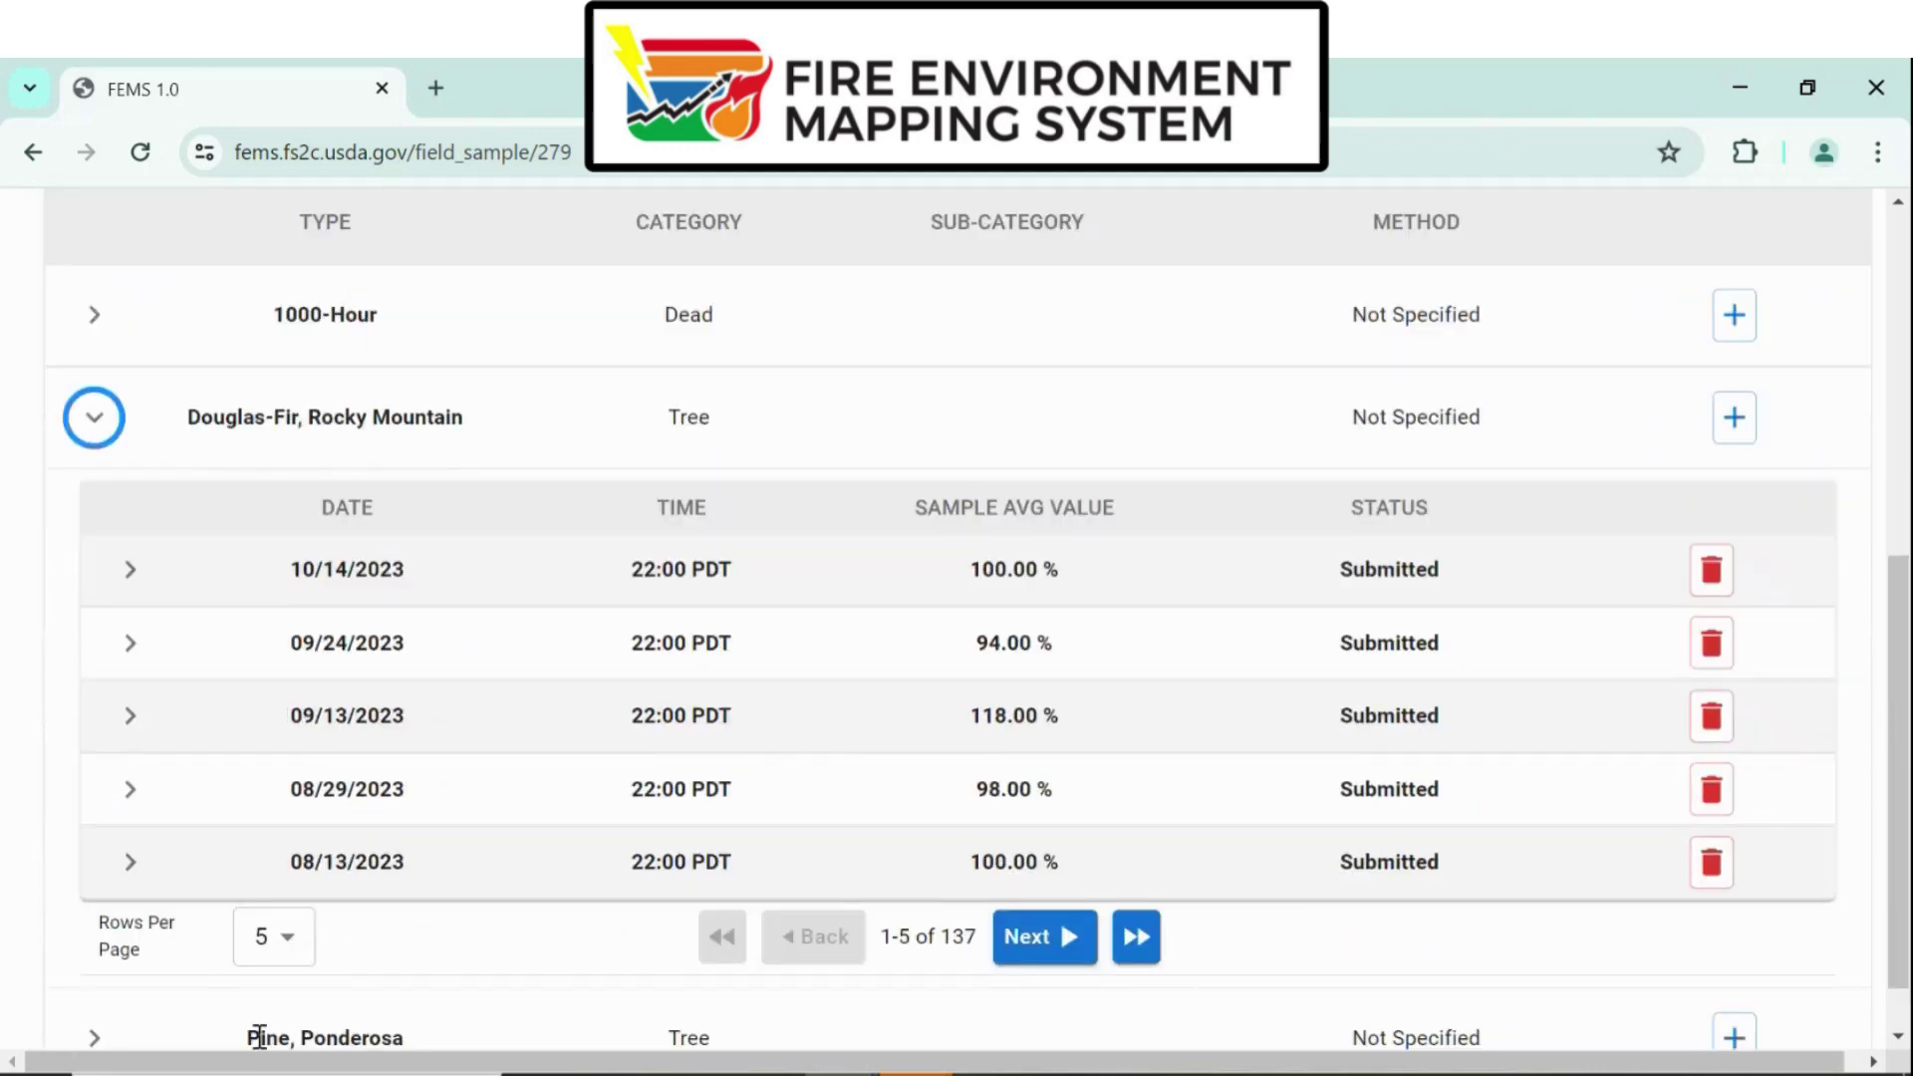
pyautogui.click(292, 945)
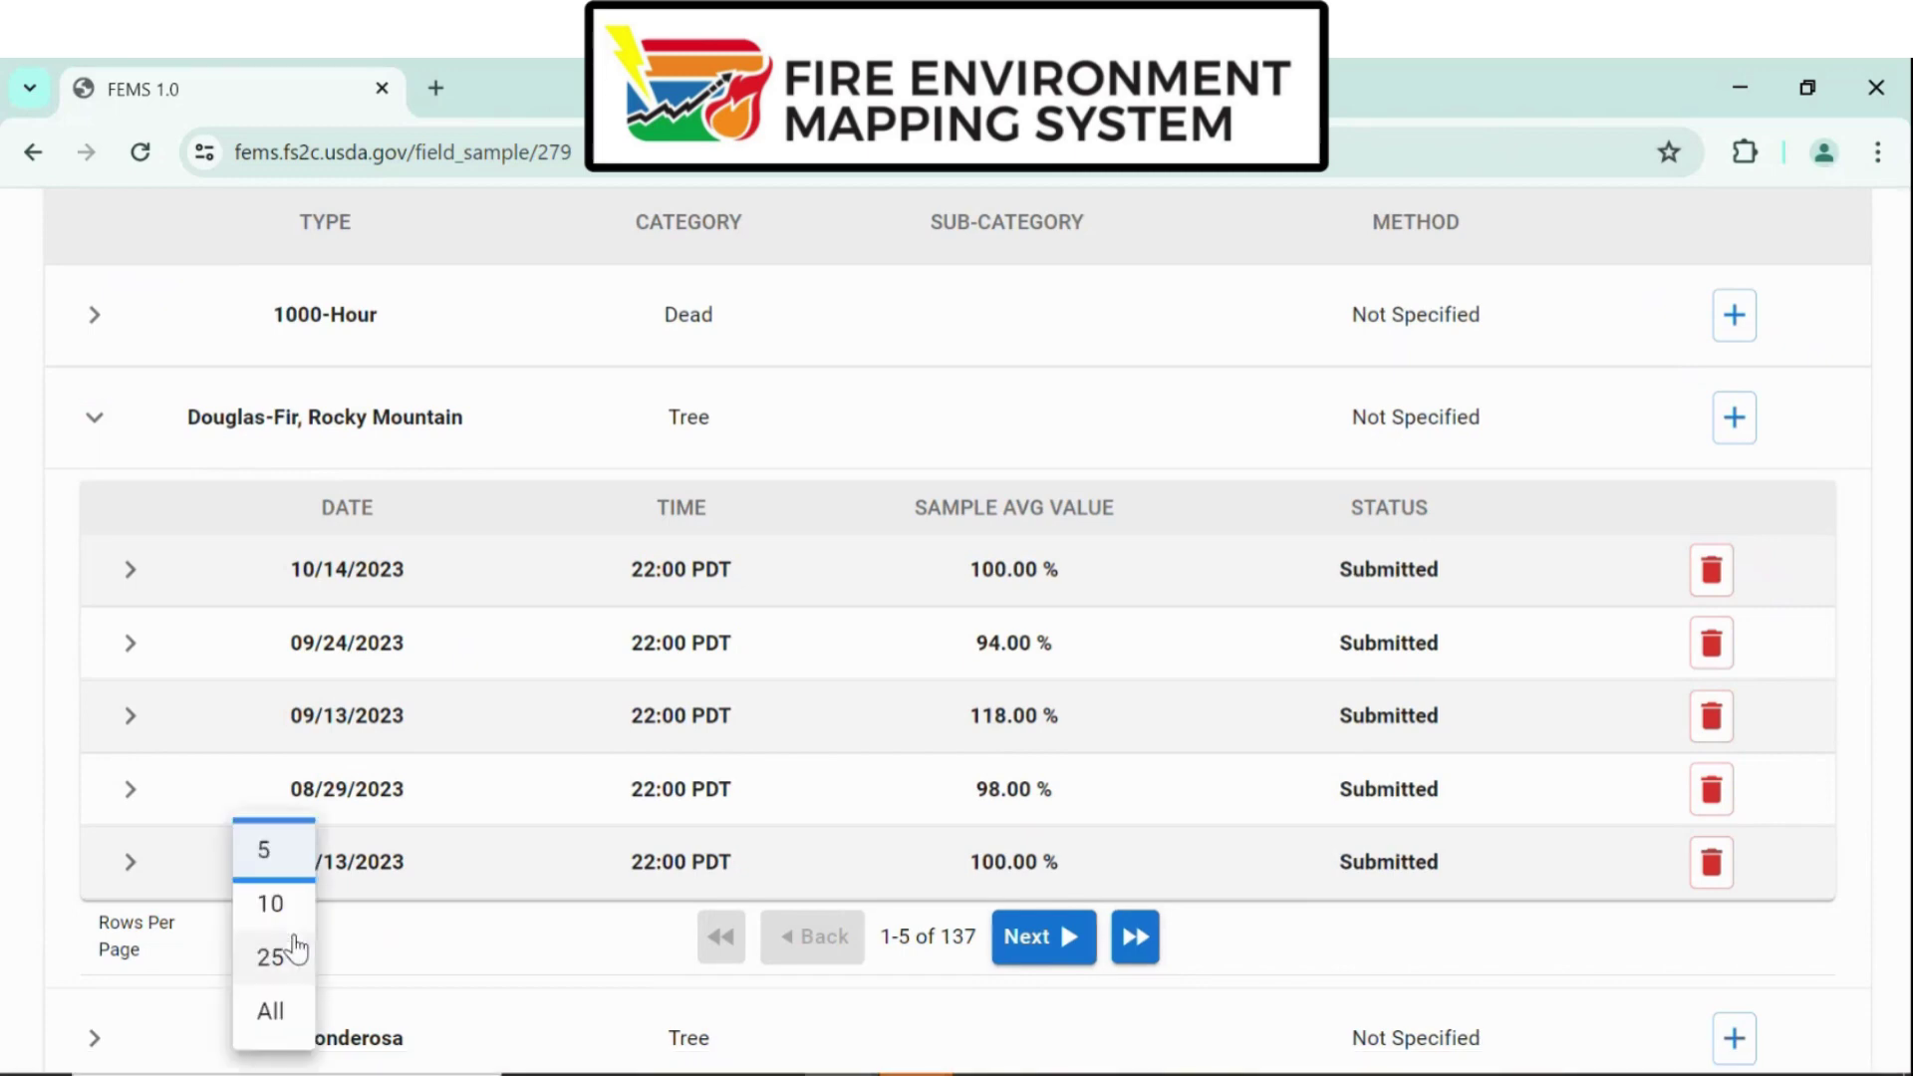
pyautogui.click(270, 1015)
pyautogui.scroll(-14, 448, 698)
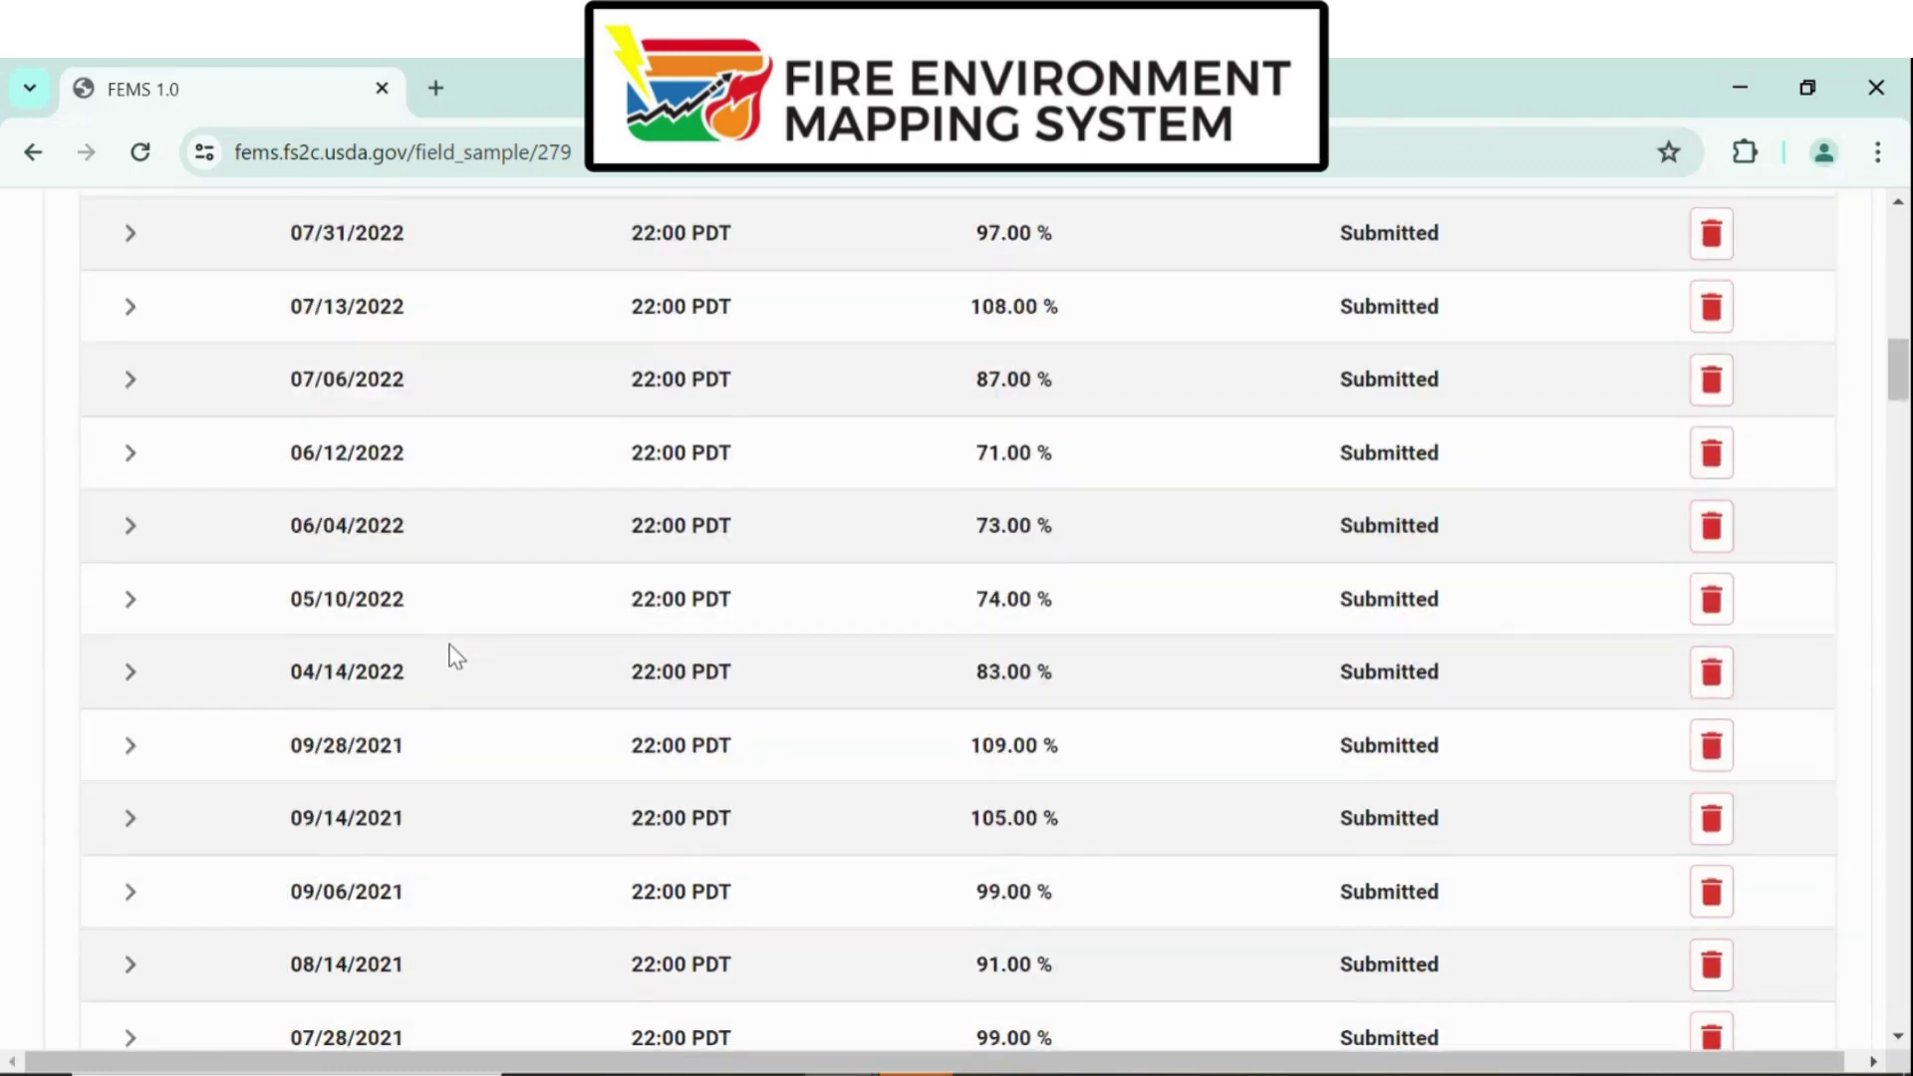
pyautogui.scroll(-20, 456, 657)
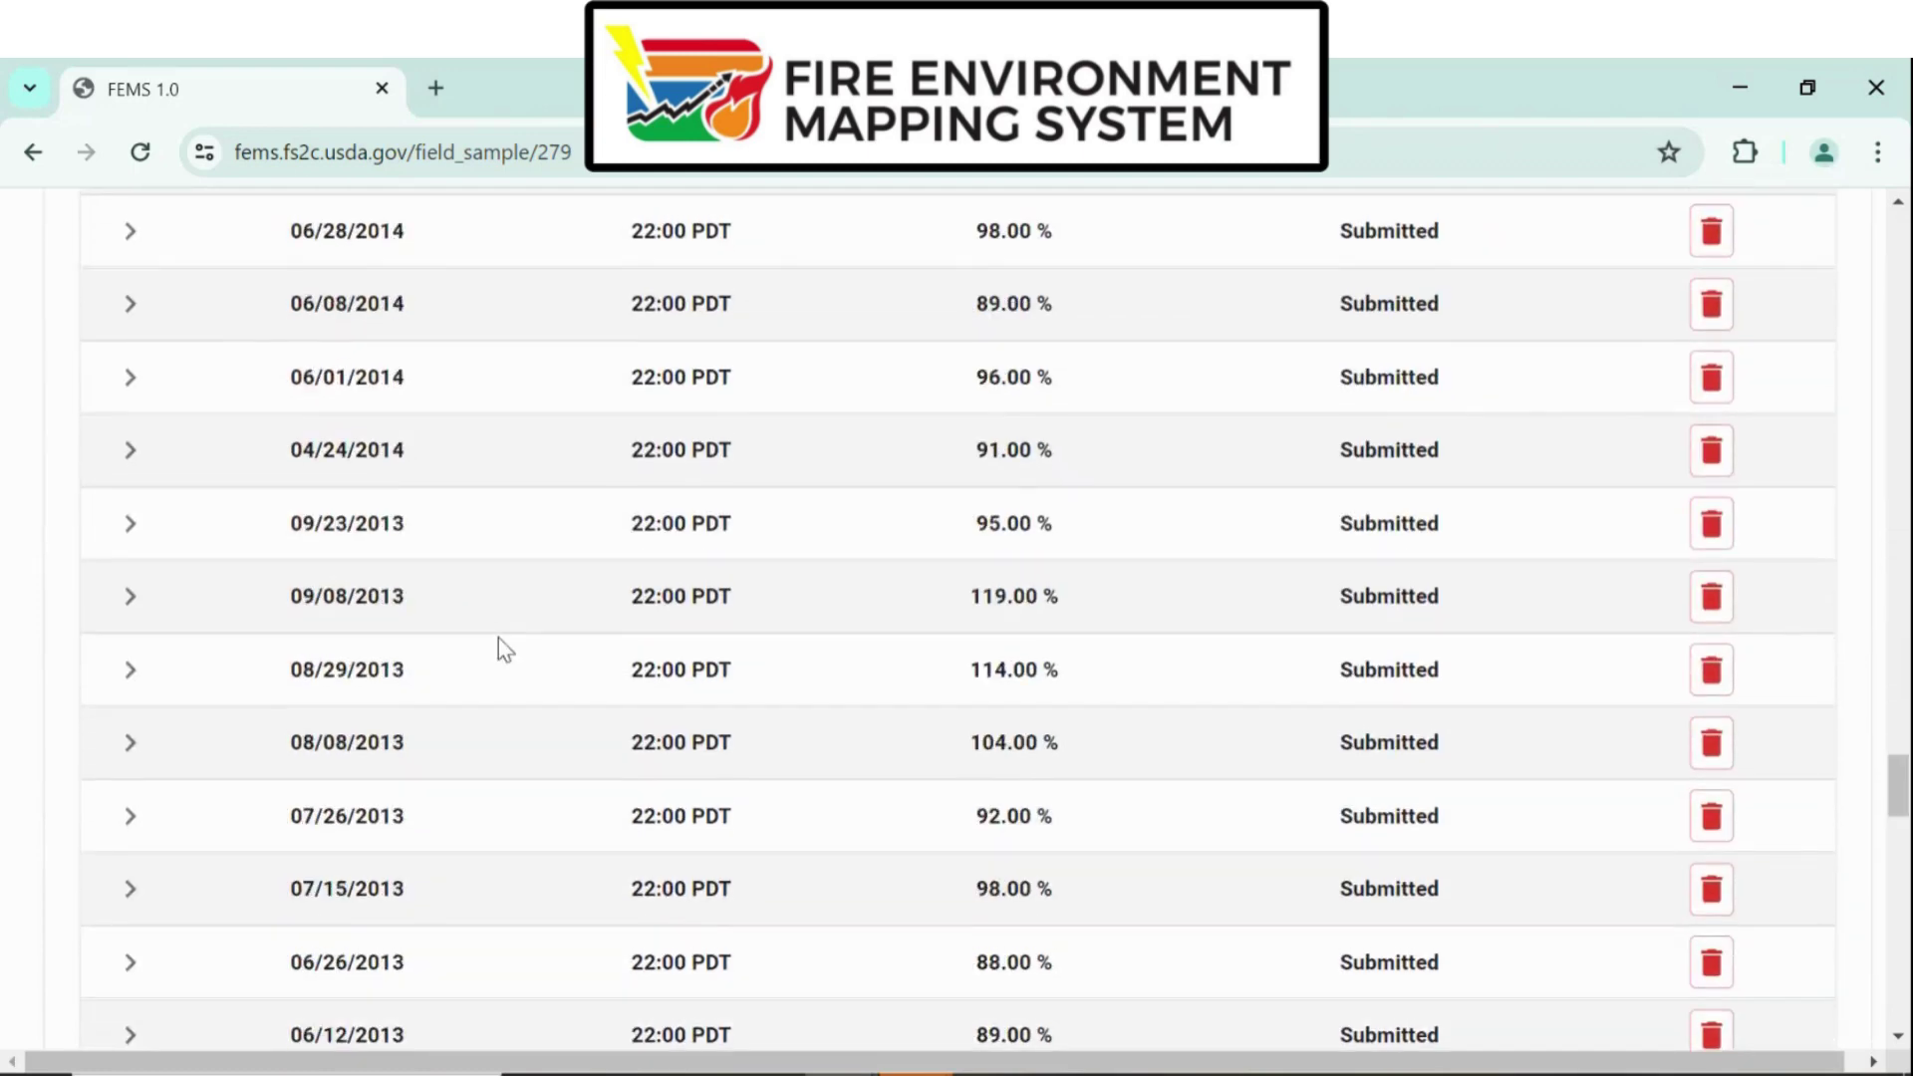
pyautogui.scroll(-20, 503, 641)
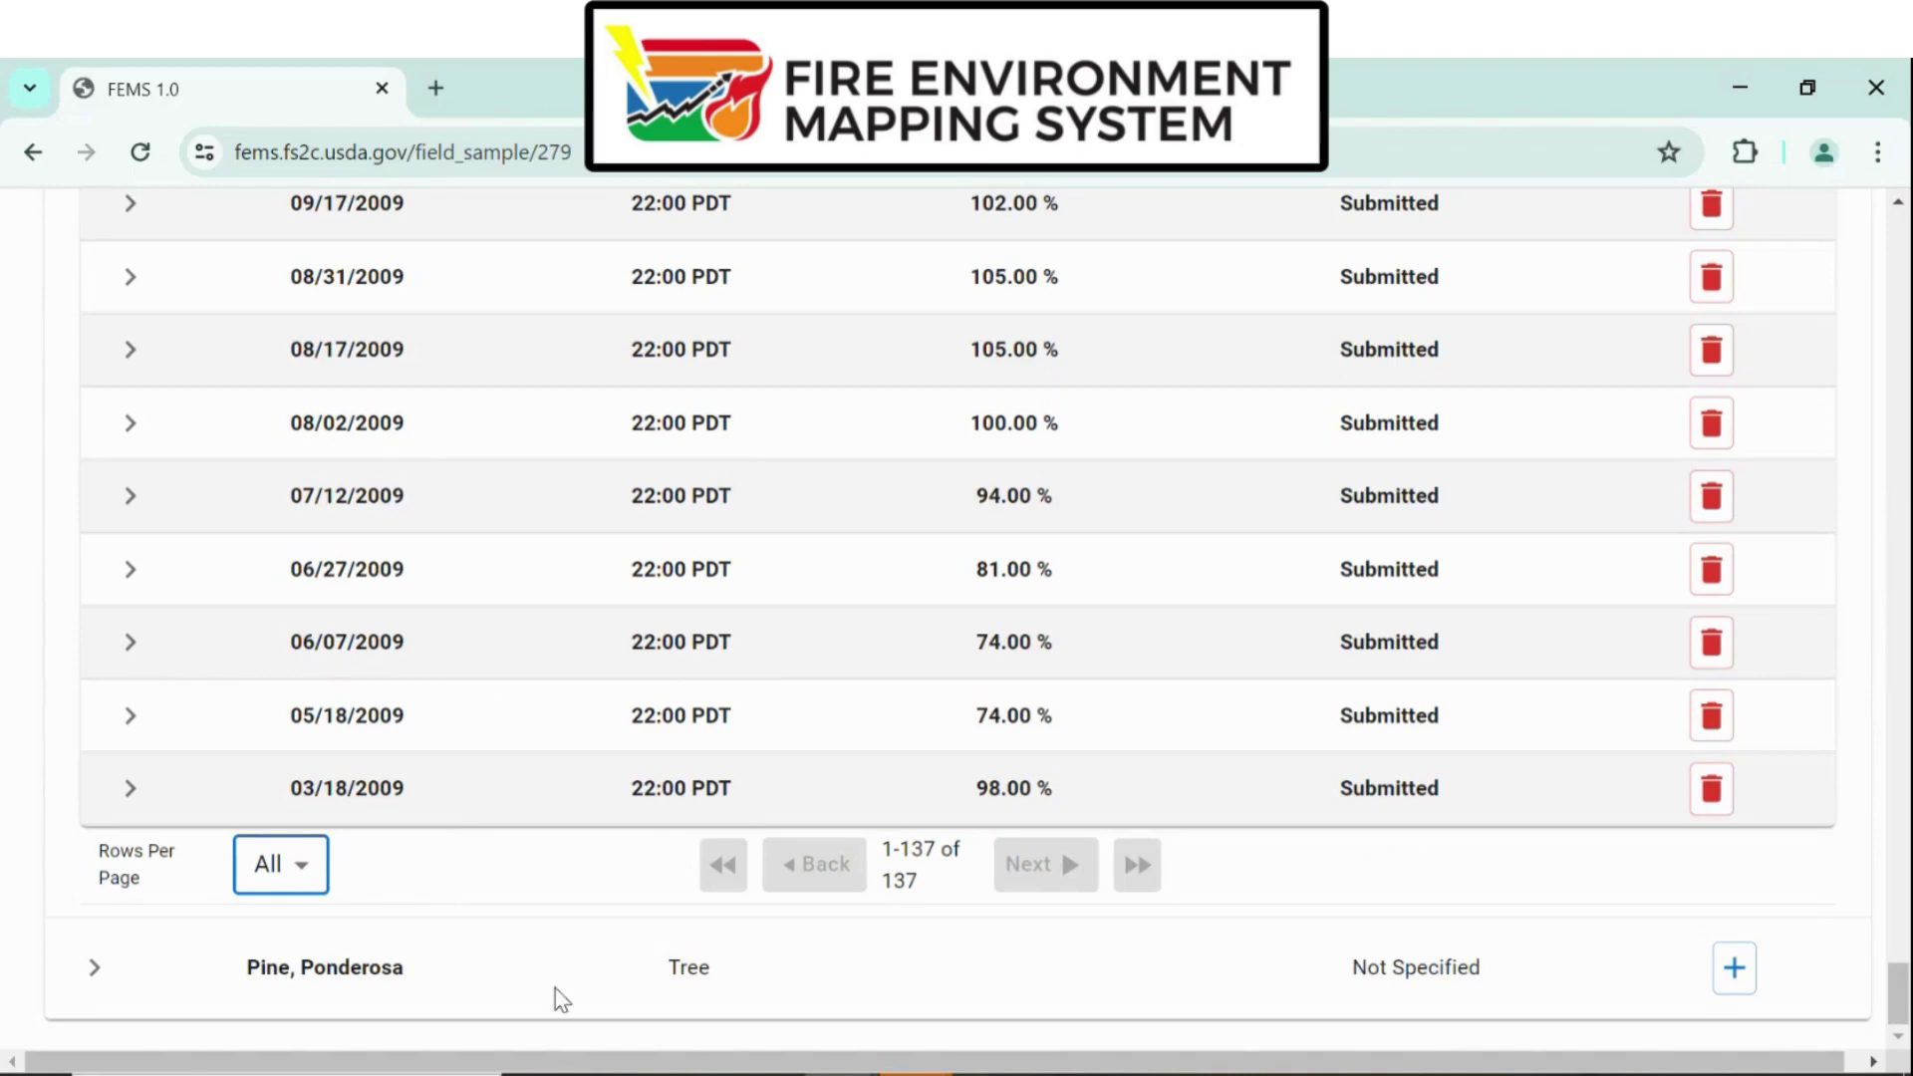
pyautogui.moveTo(1899, 1005); pyautogui.dragTo(1902, 261)
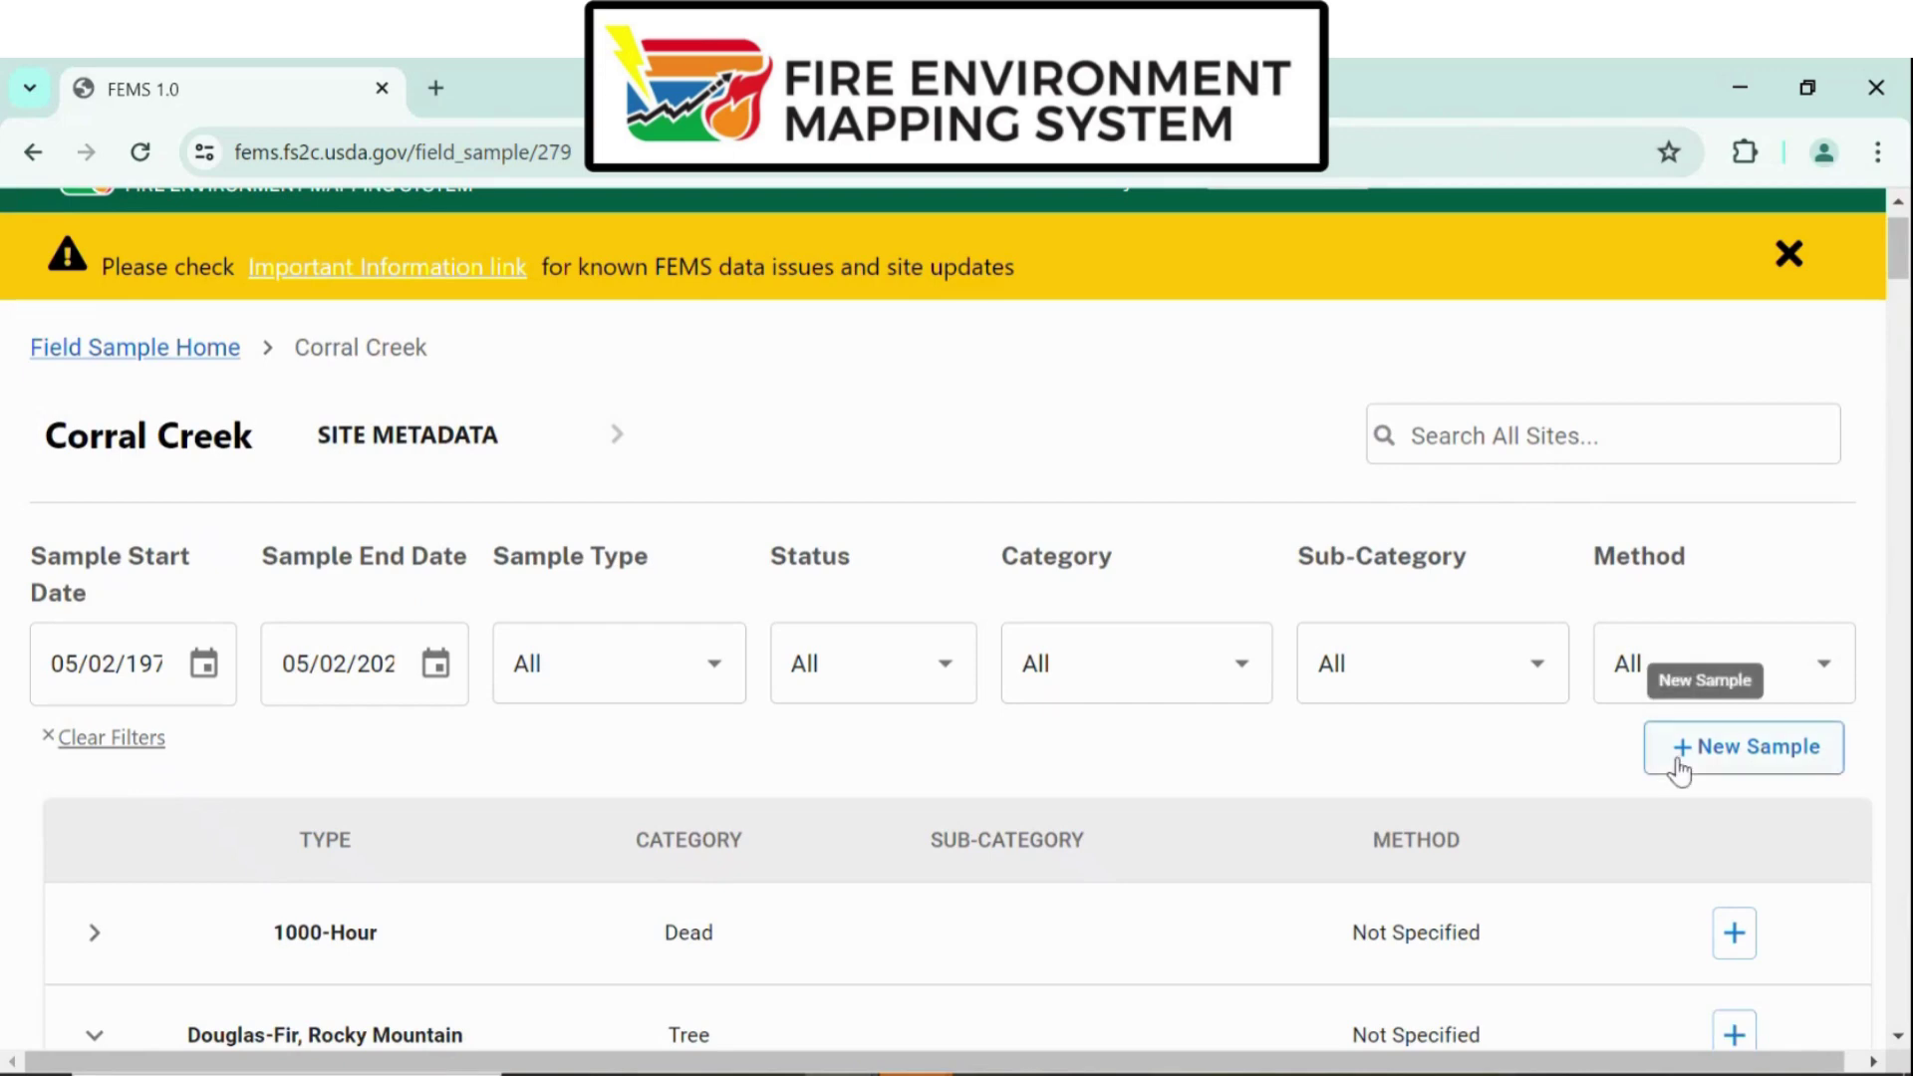
pyautogui.scroll(-1, 1686, 782)
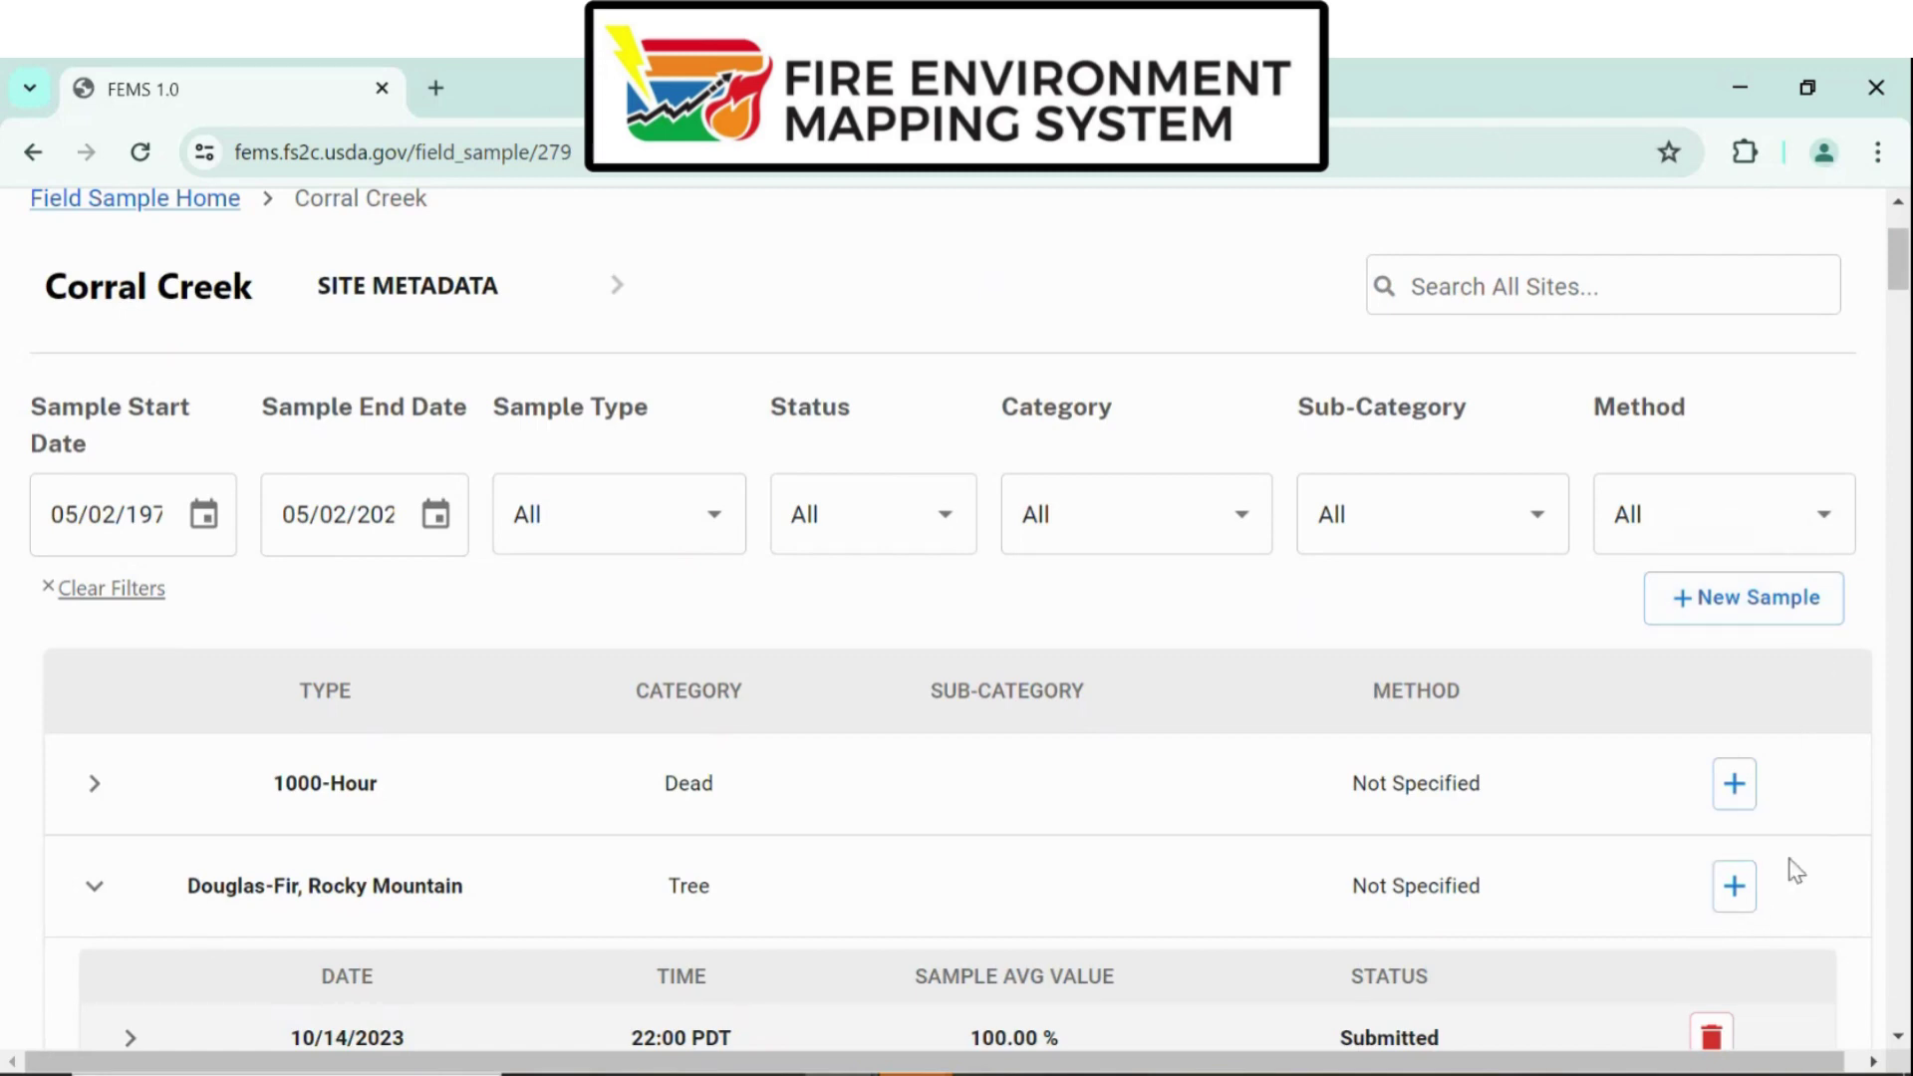
# Step: Add a new Douglas-Fir, Rocky Mountain sample dated 05/01/2024 at 10:00
pyautogui.click(1731, 892)
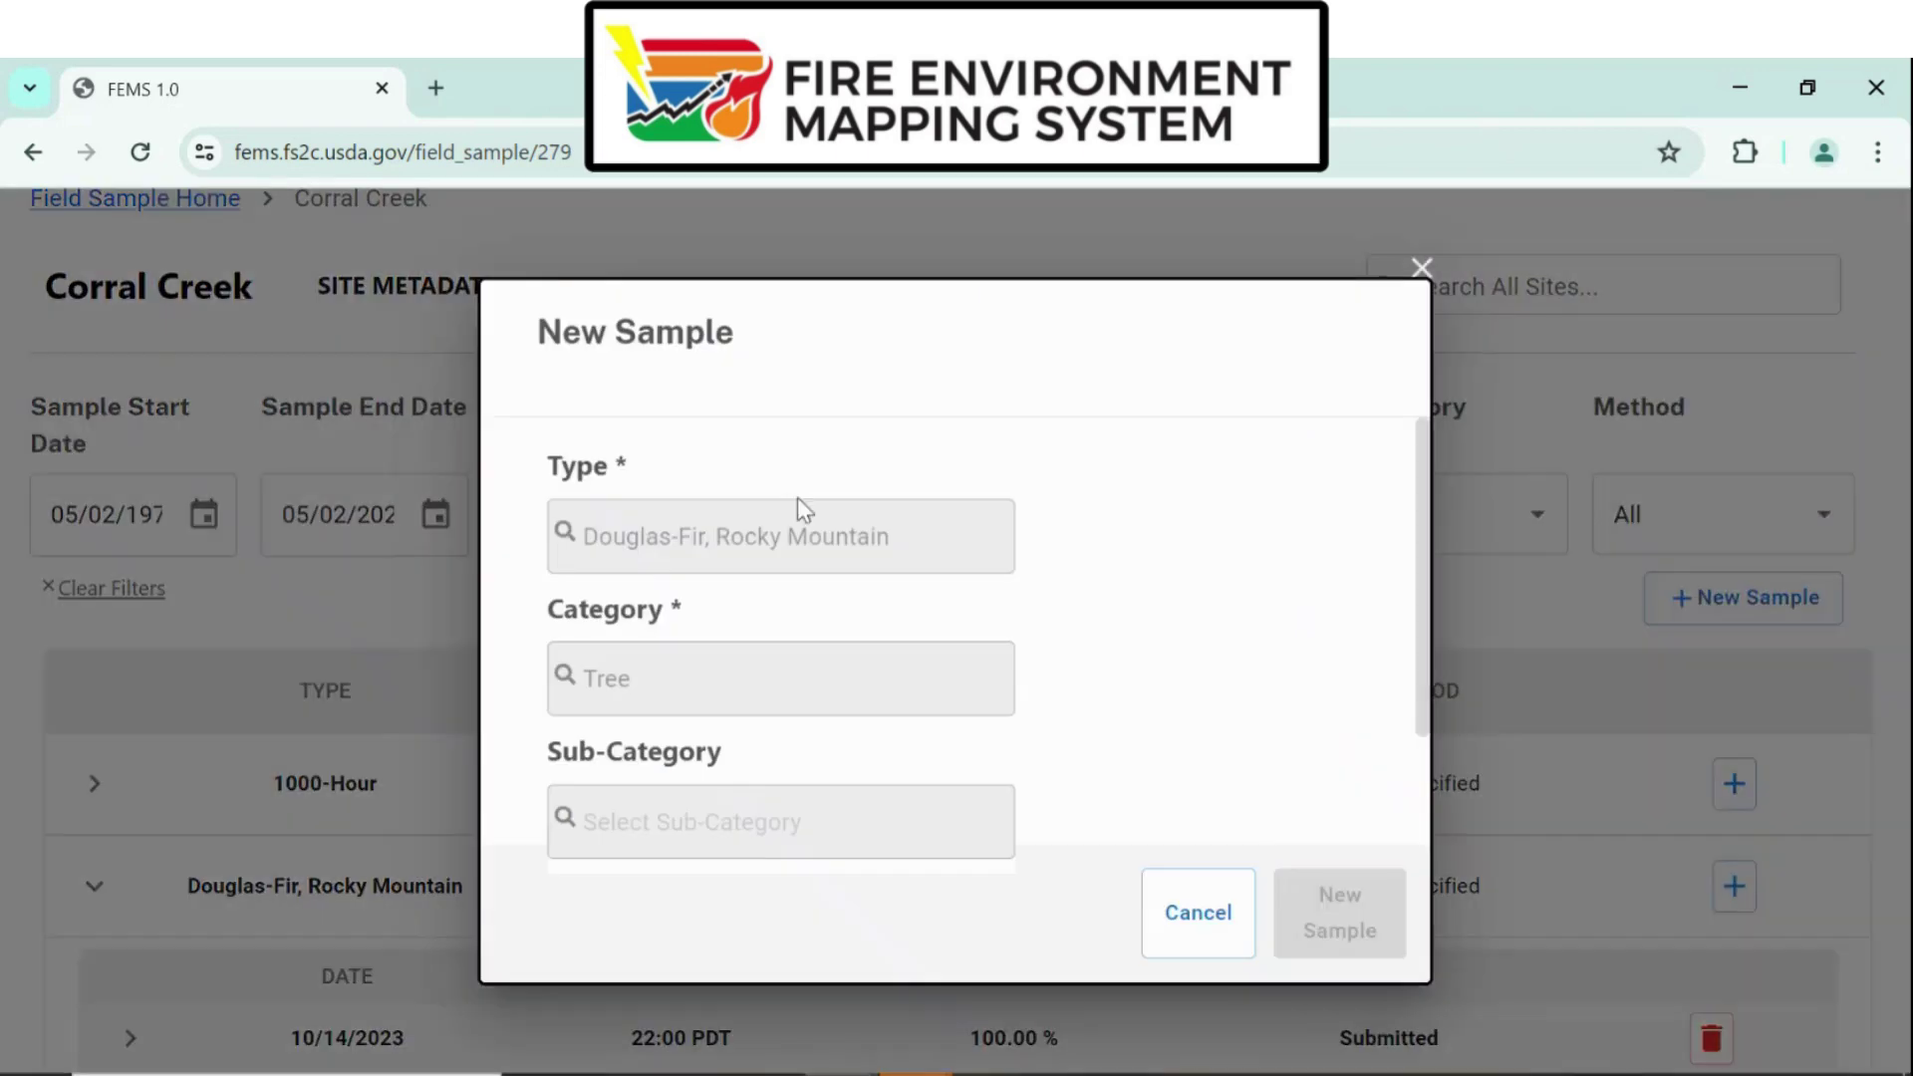
pyautogui.scroll(-3, 666, 703)
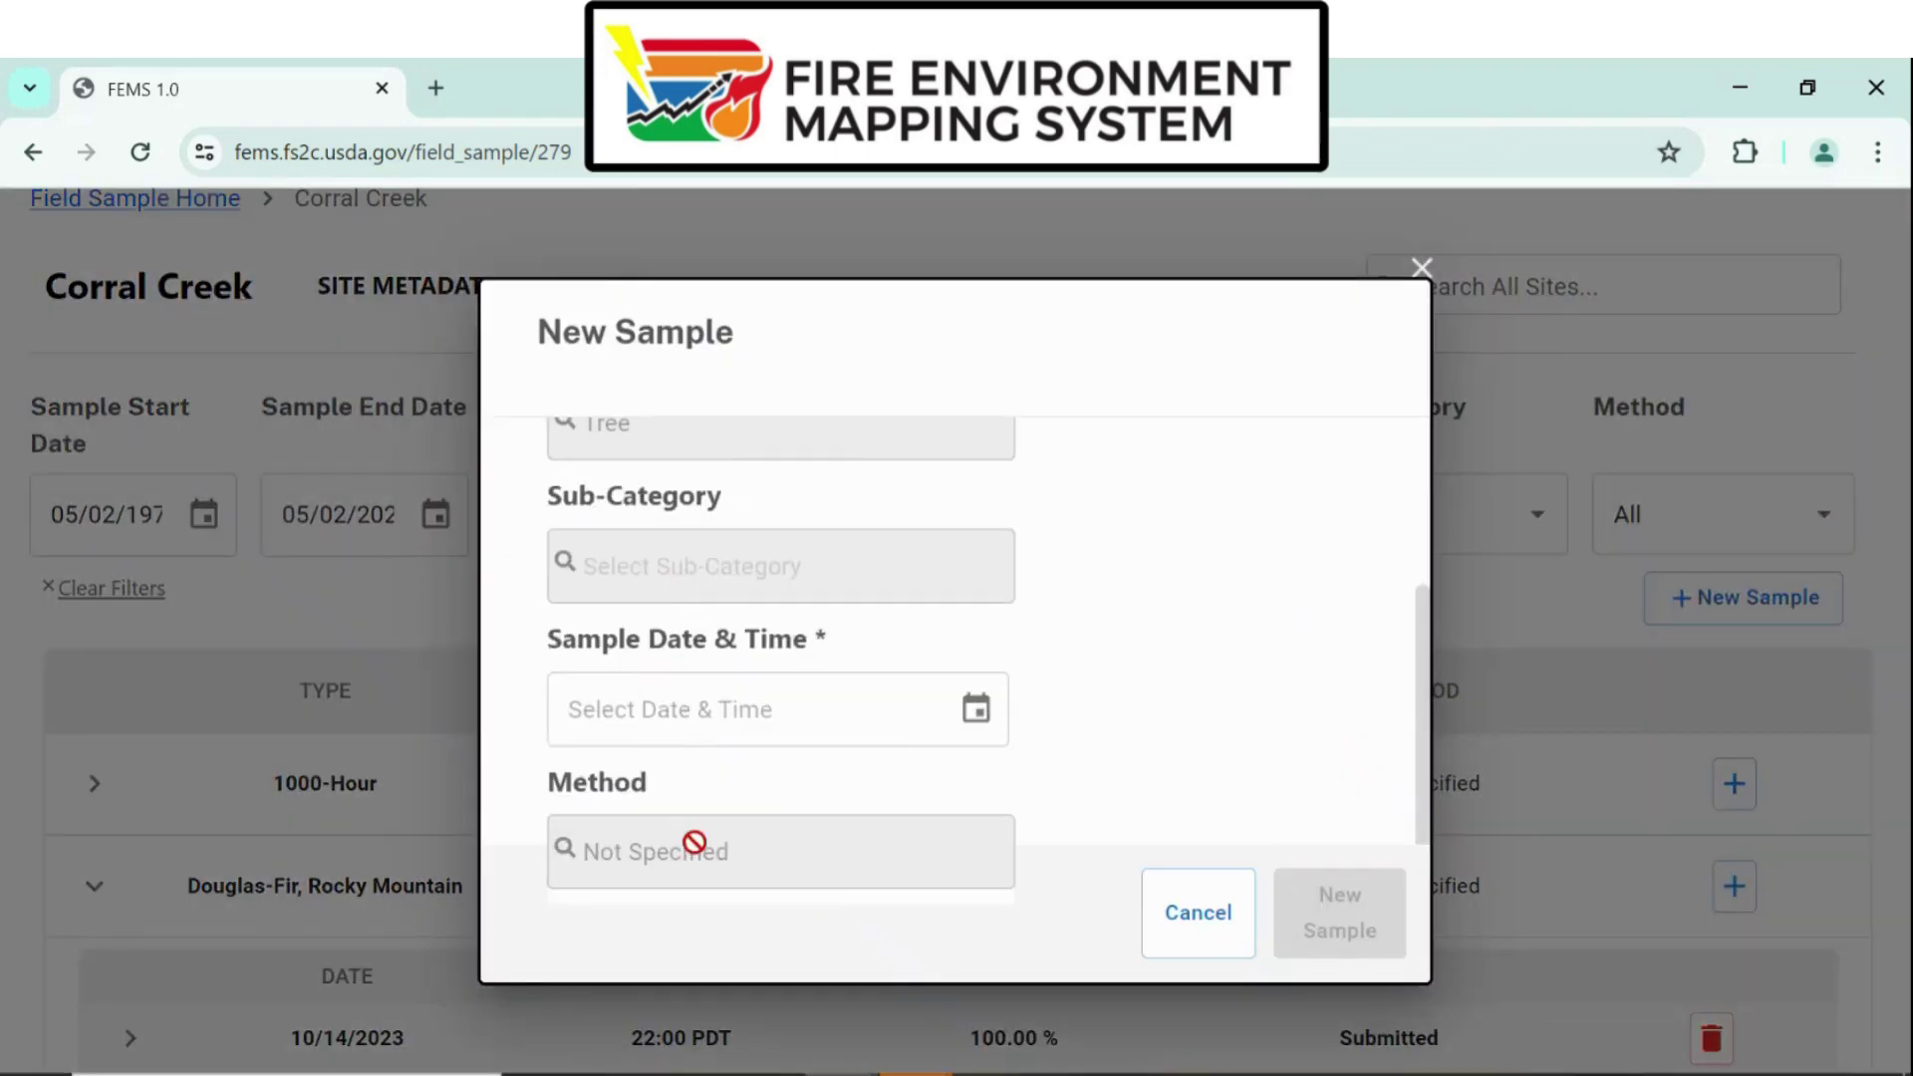
pyautogui.click(973, 710)
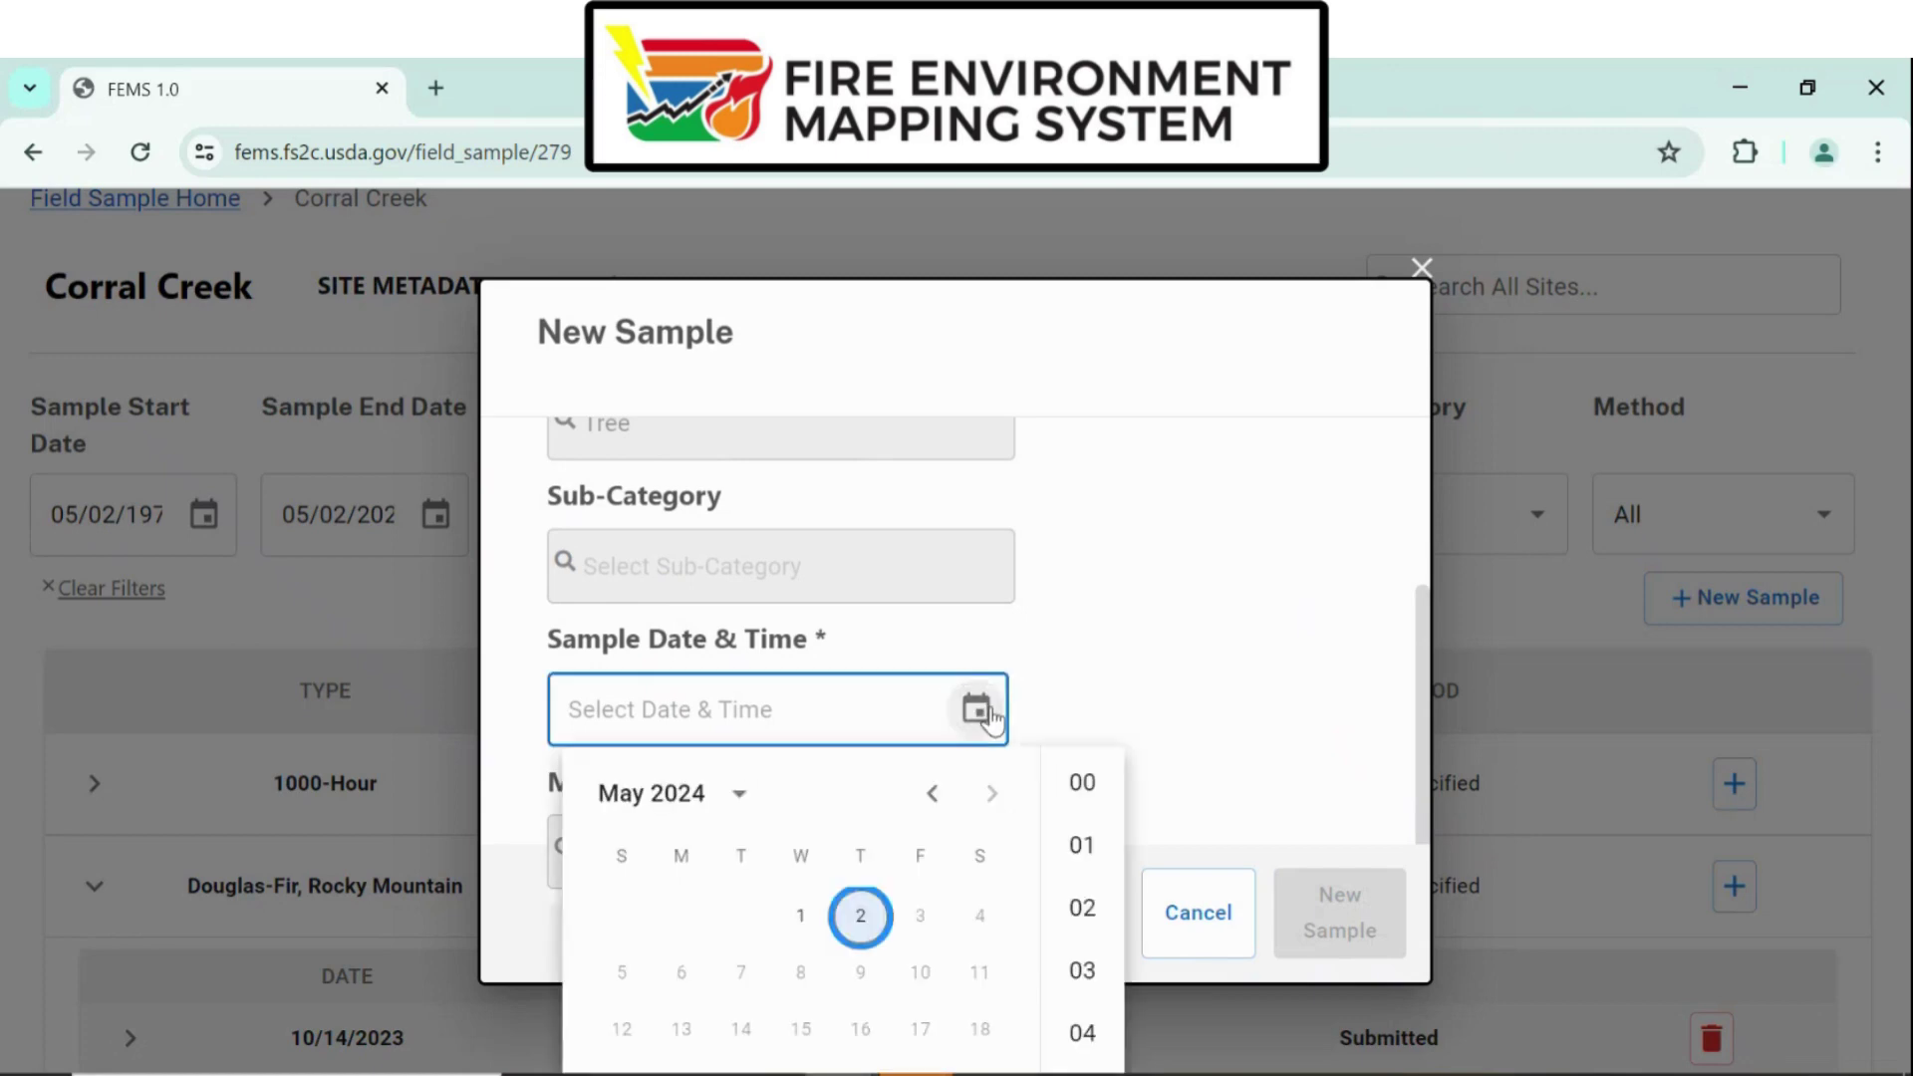
pyautogui.click(800, 917)
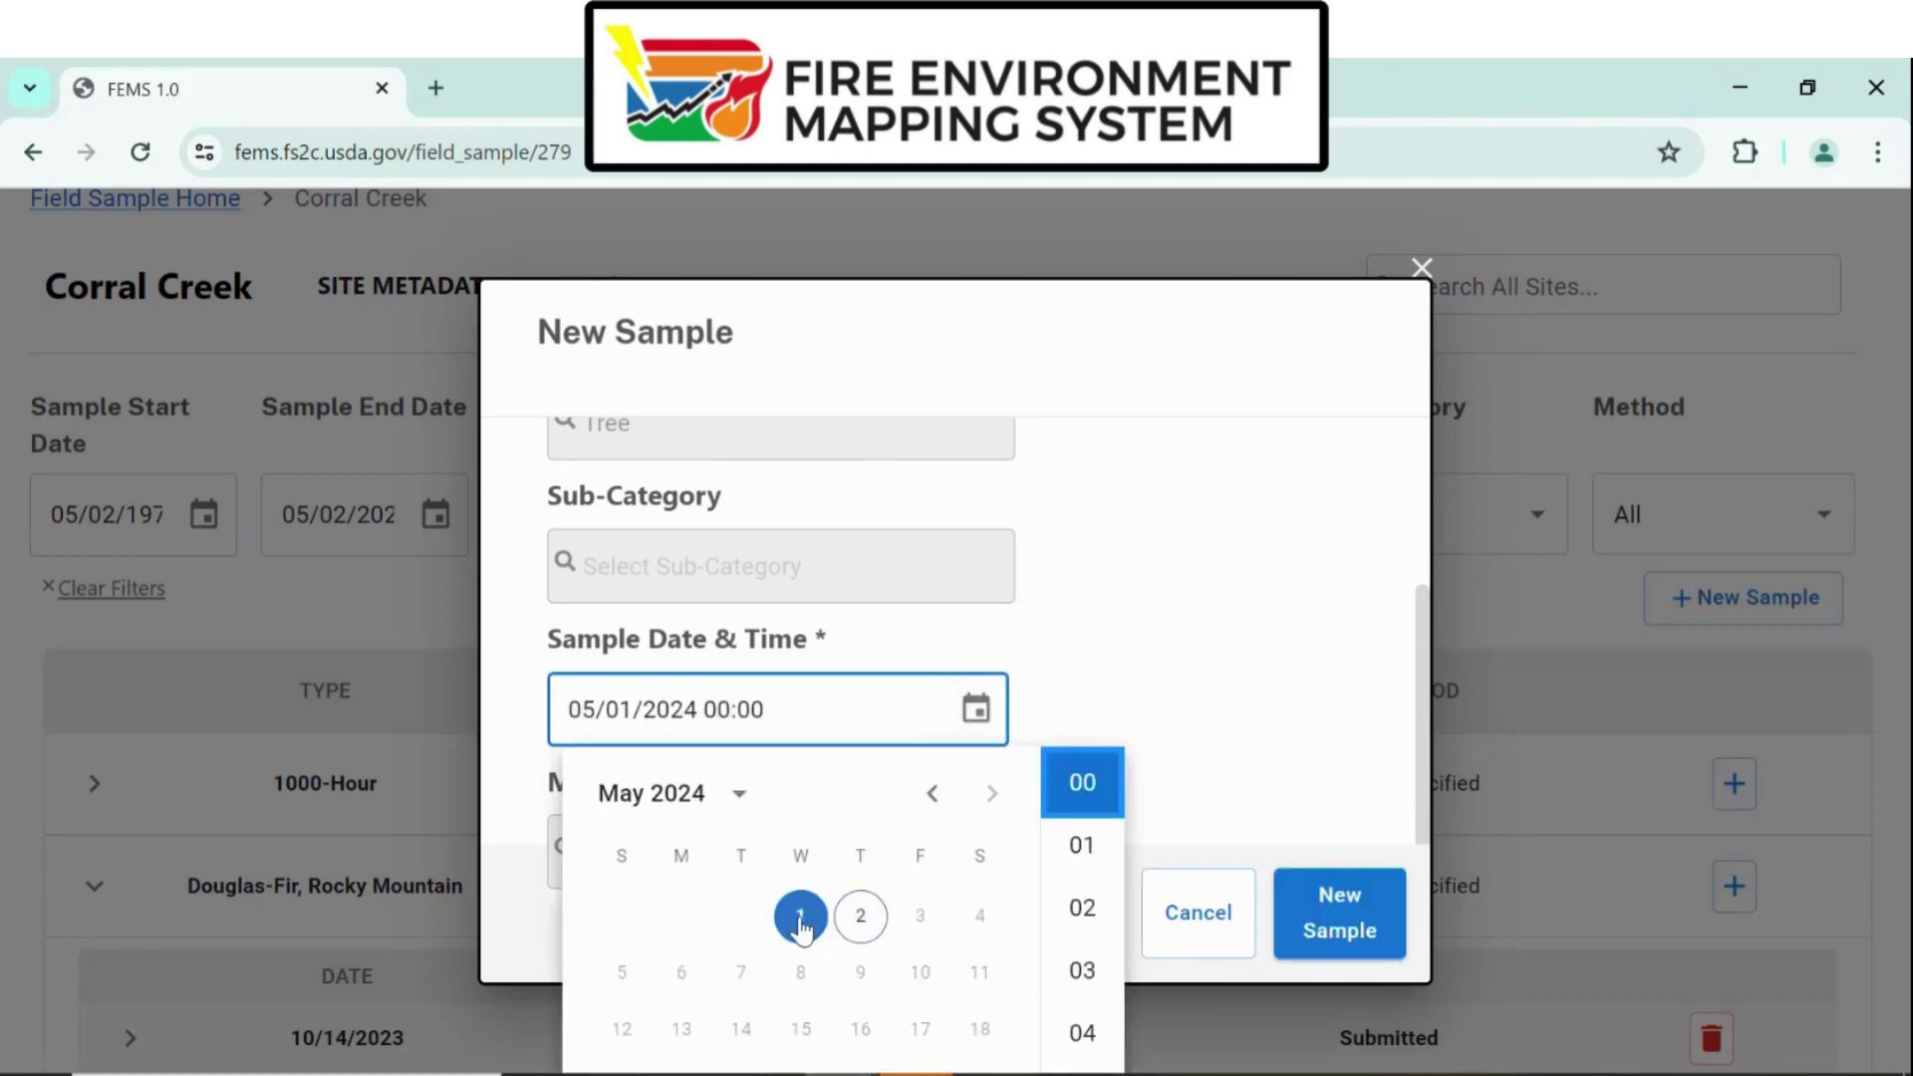
pyautogui.scroll(-4, 1092, 937)
pyautogui.click(1096, 977)
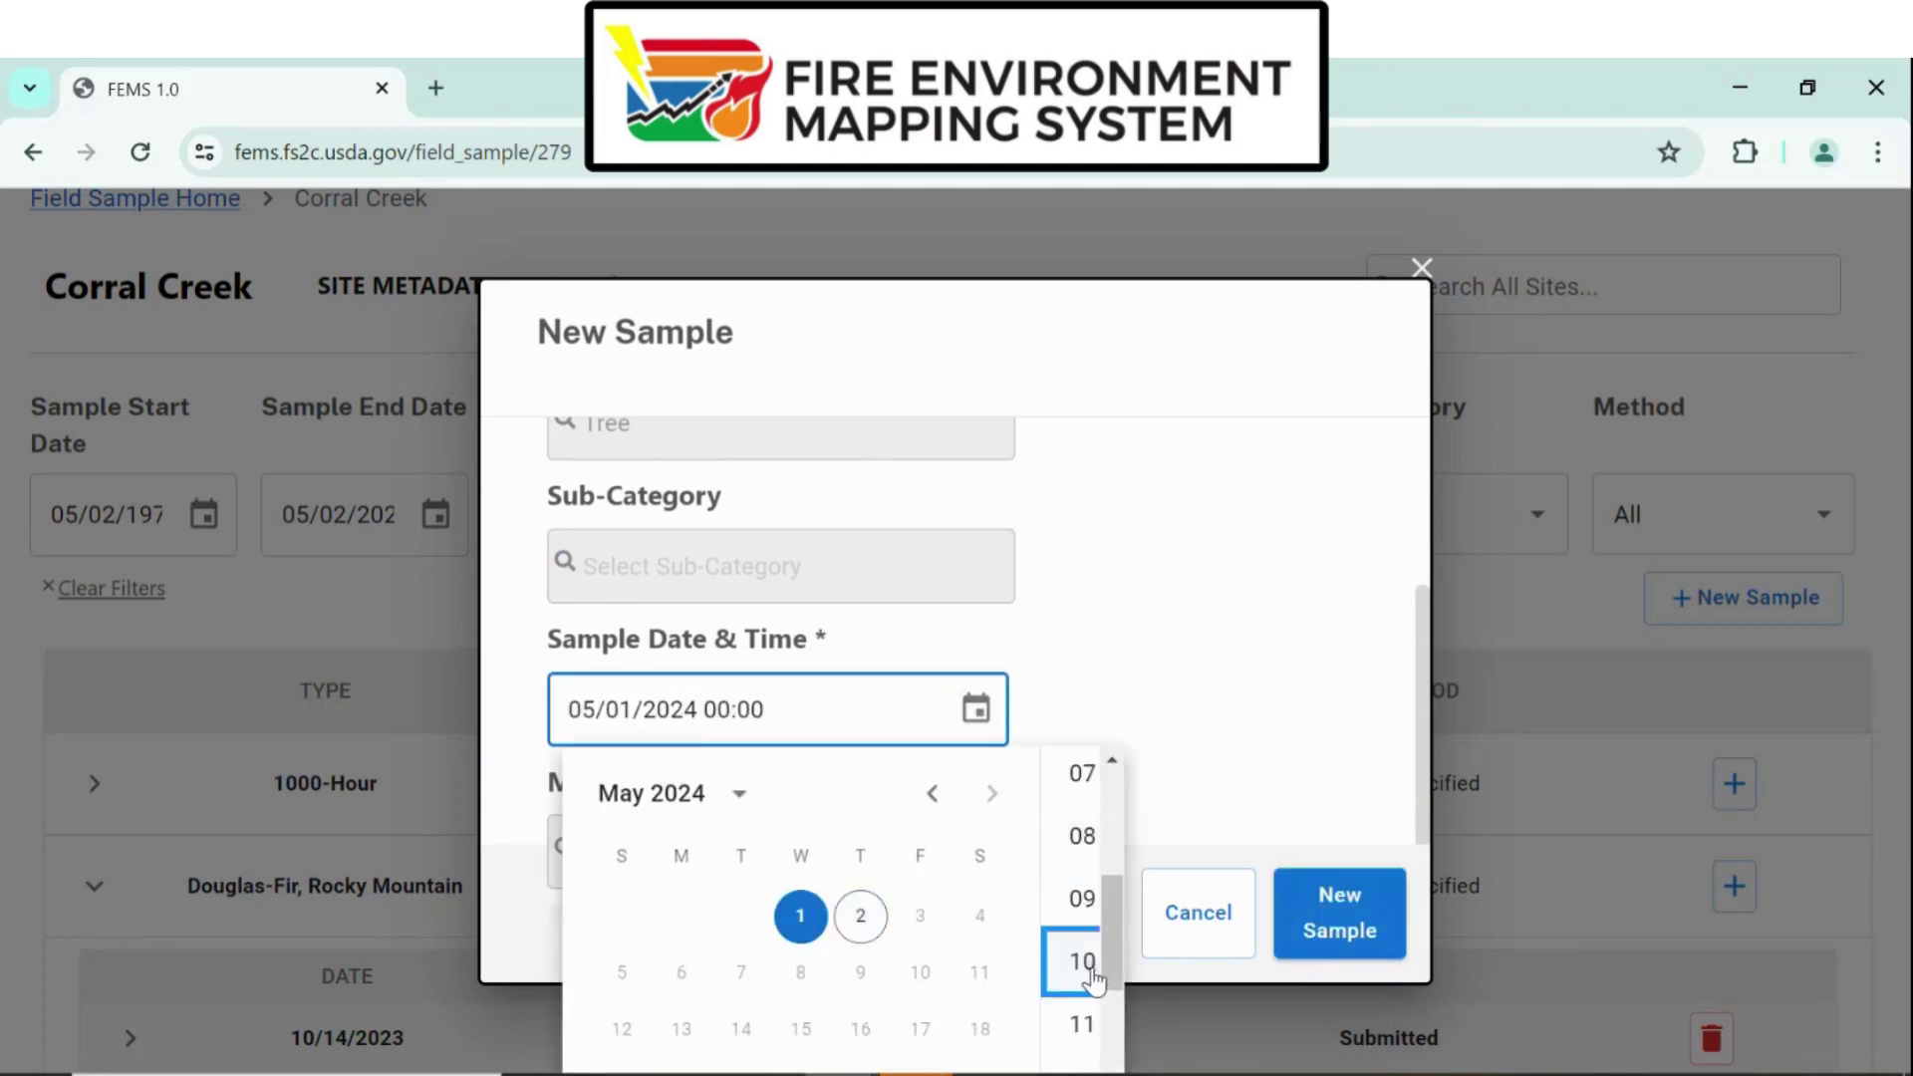
pyautogui.click(1365, 918)
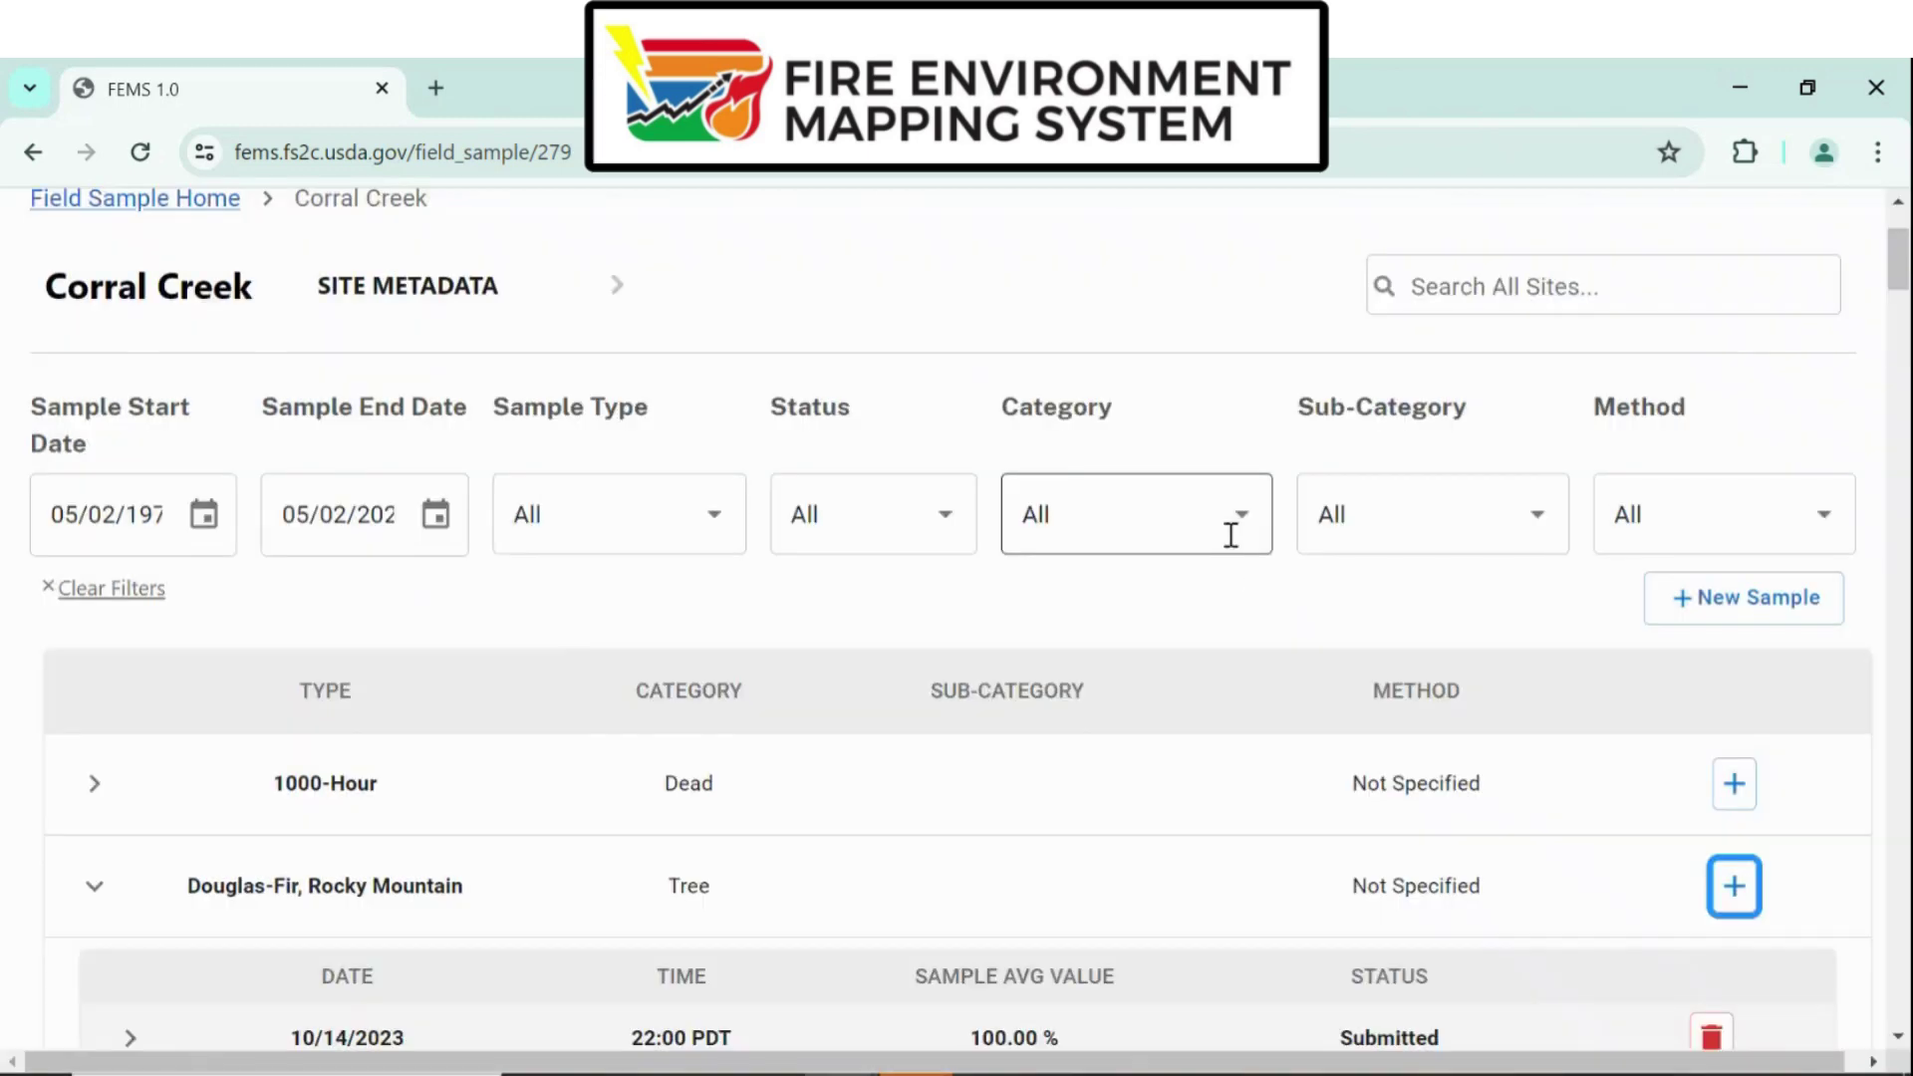
# Step: Expand the 05/01/2024 Draft sample row to reveal its empty sub-sample table
pyautogui.scroll(-3, 1233, 588)
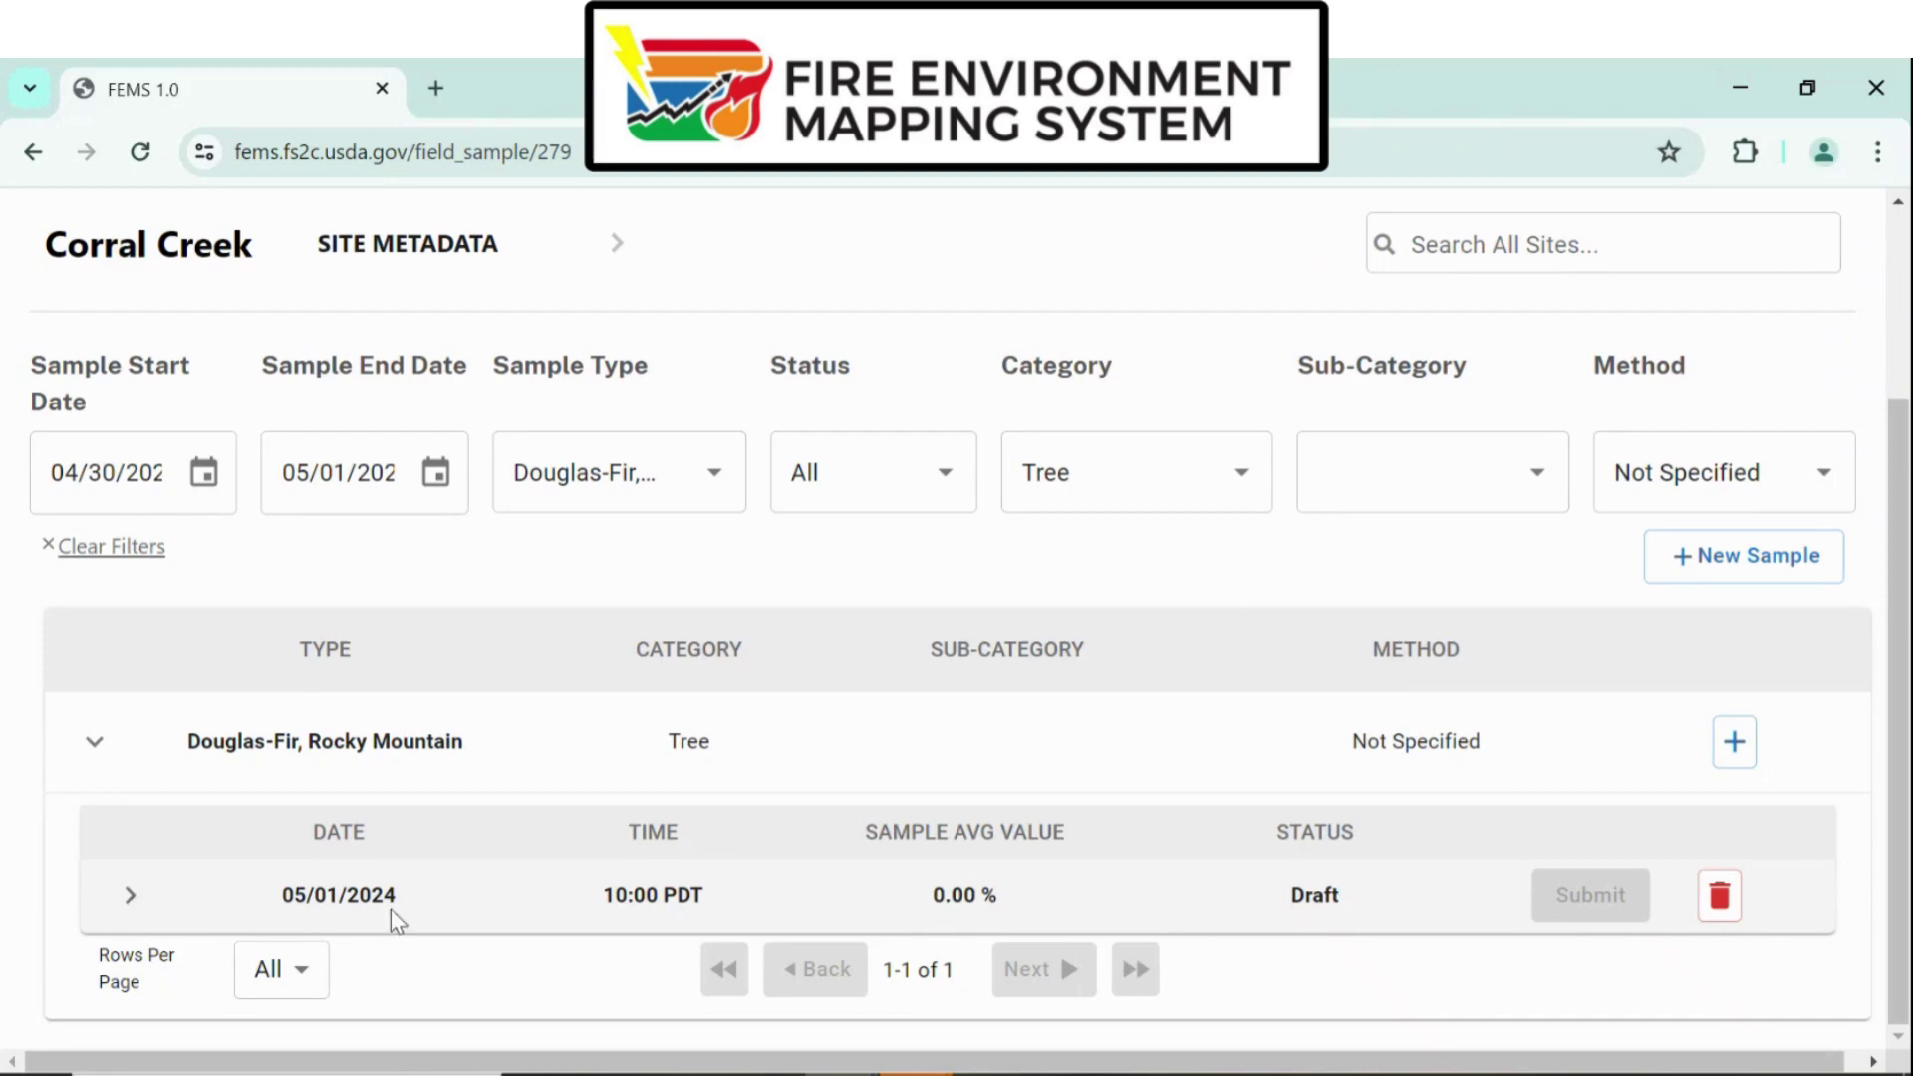
pyautogui.click(131, 907)
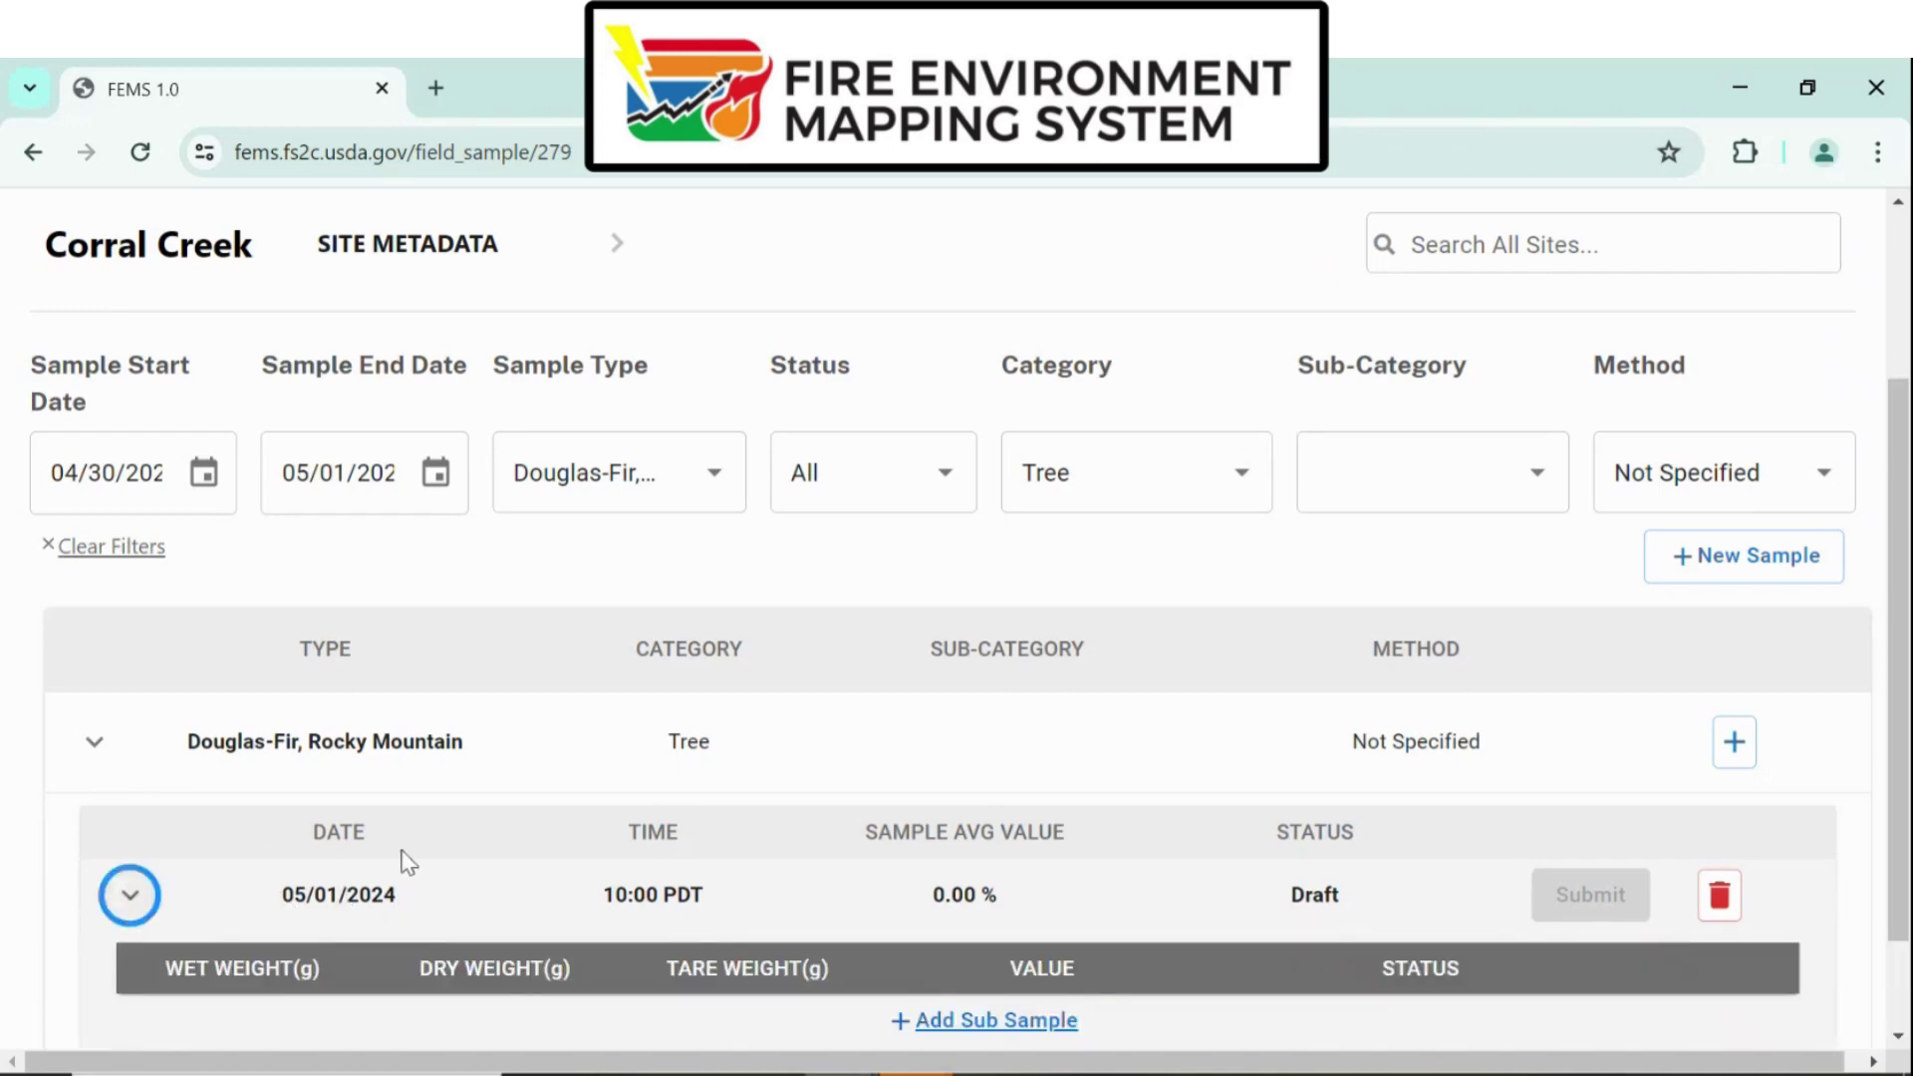
pyautogui.scroll(-2, 408, 853)
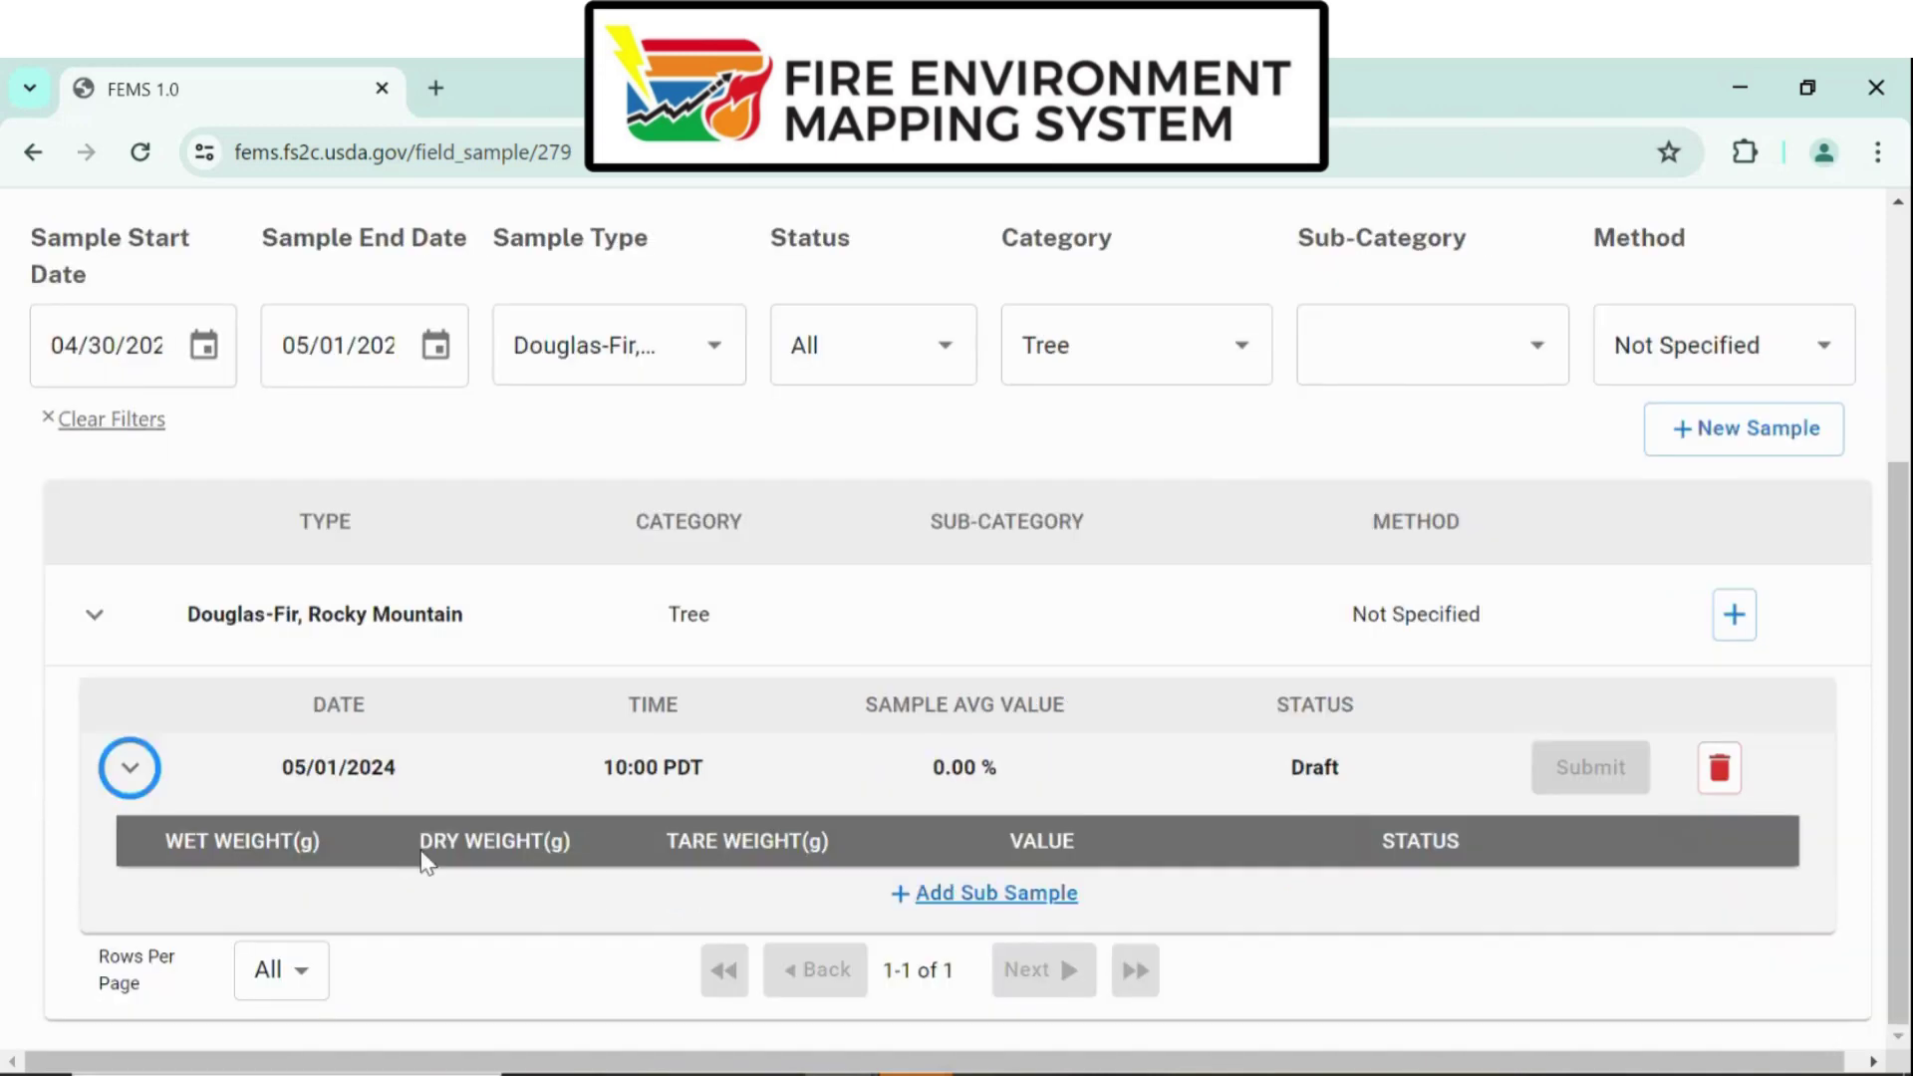
# Step: Add a sub-sample row, enter a value of 35, and save it
pyautogui.click(1035, 894)
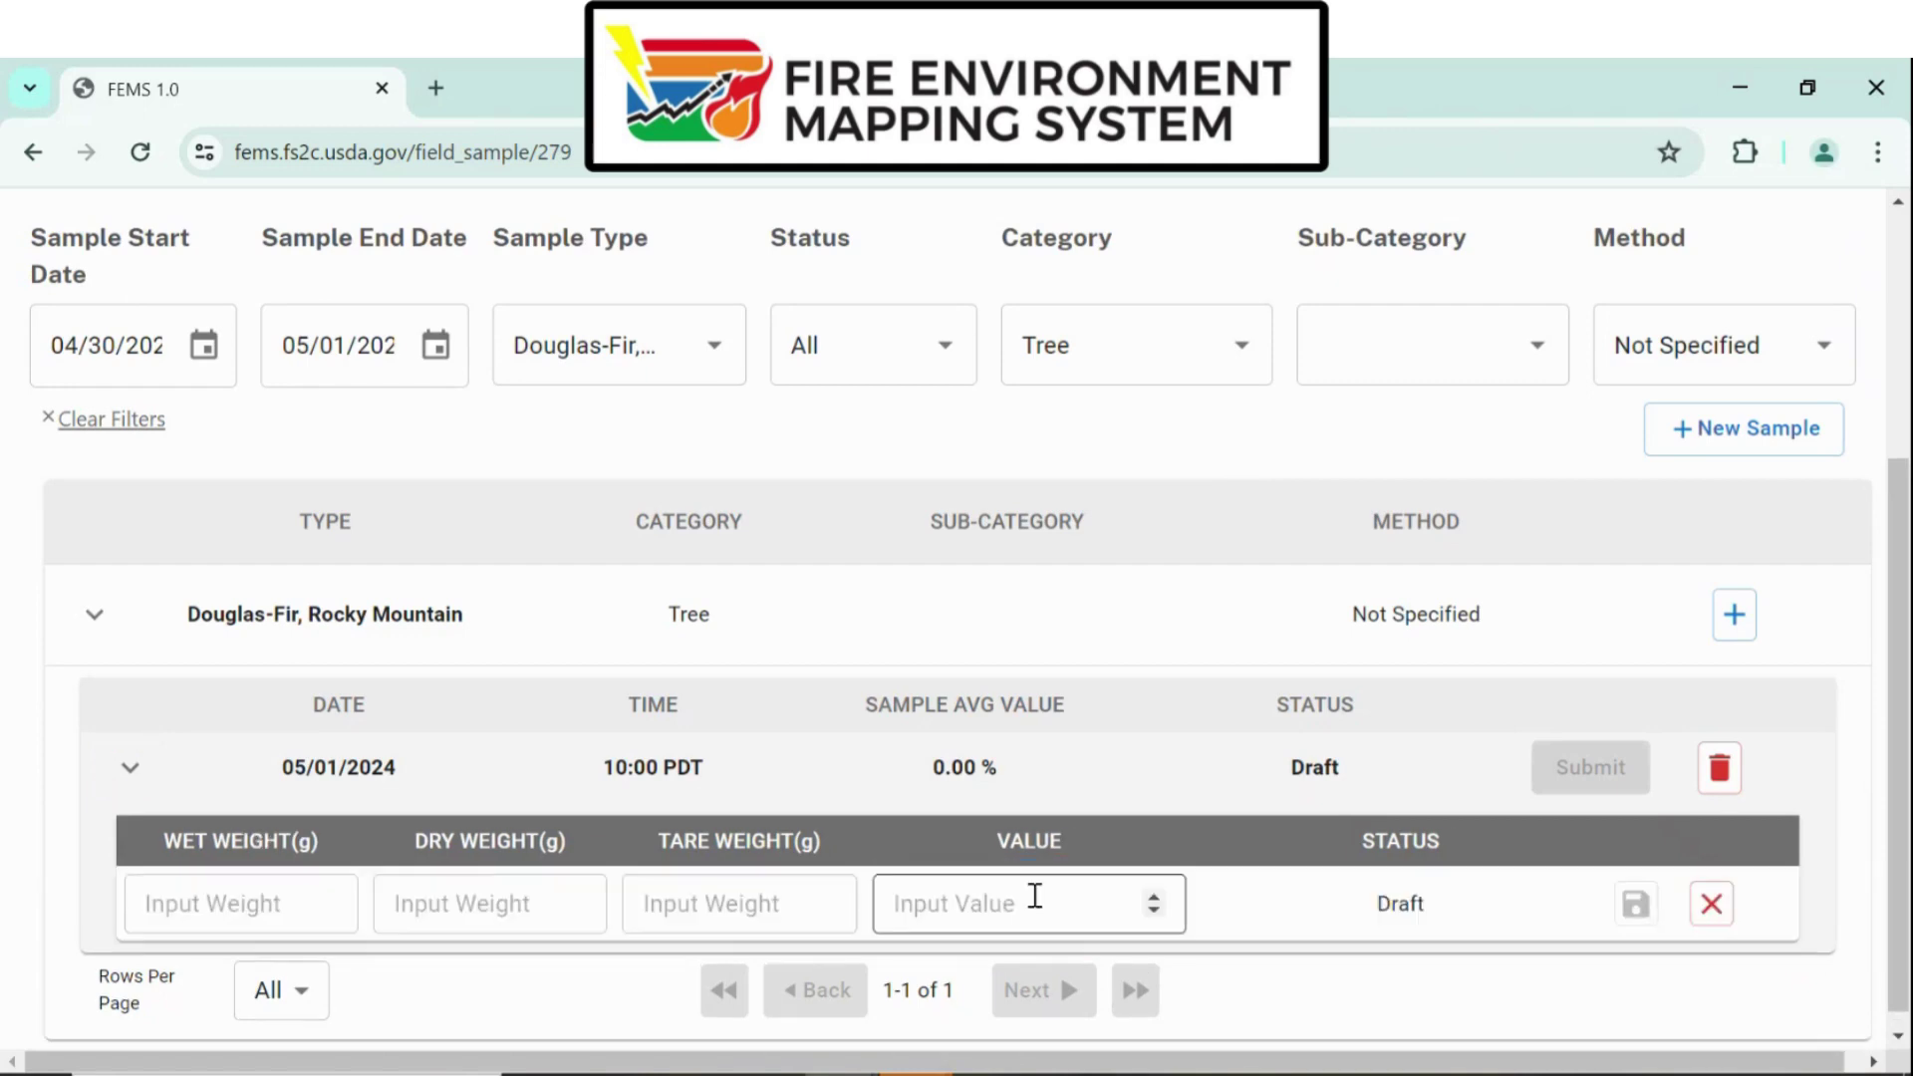
pyautogui.scroll(-1, 1104, 721)
pyautogui.click(252, 894)
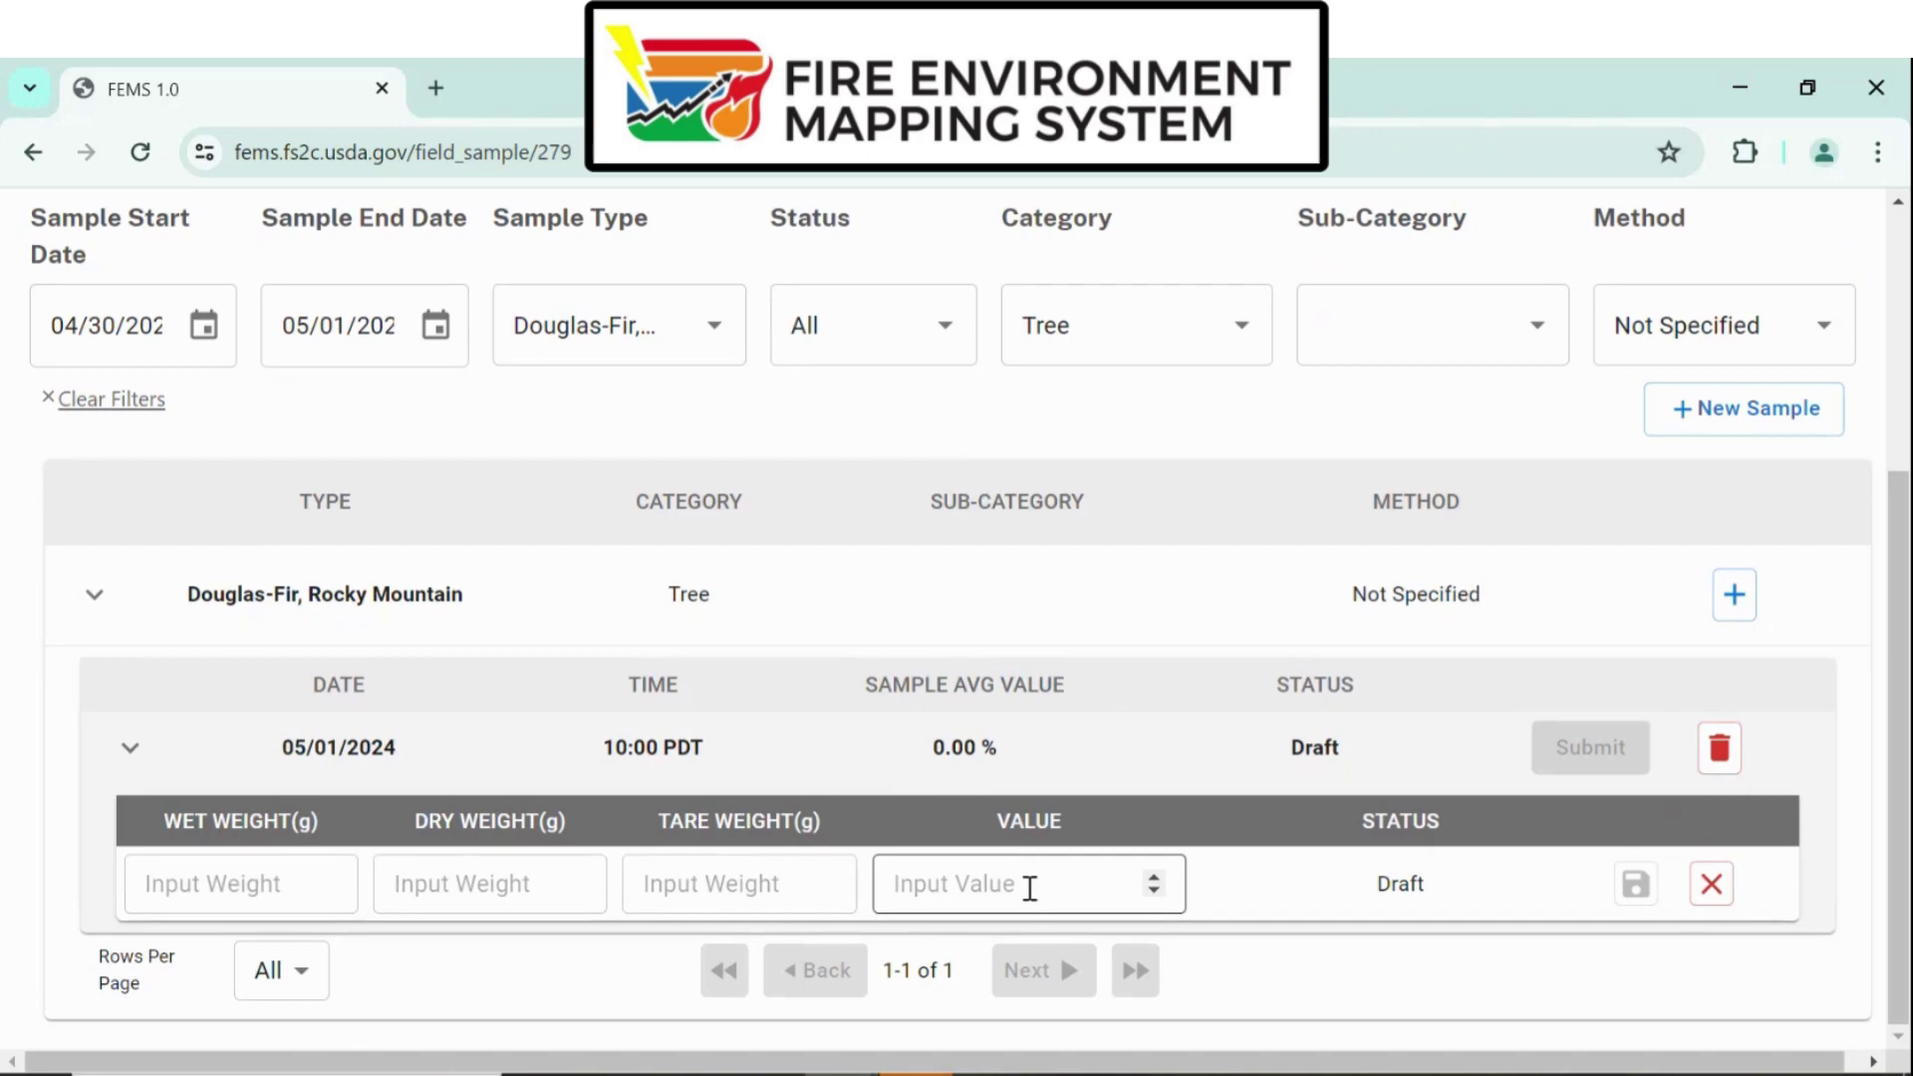
pyautogui.click(220, 884)
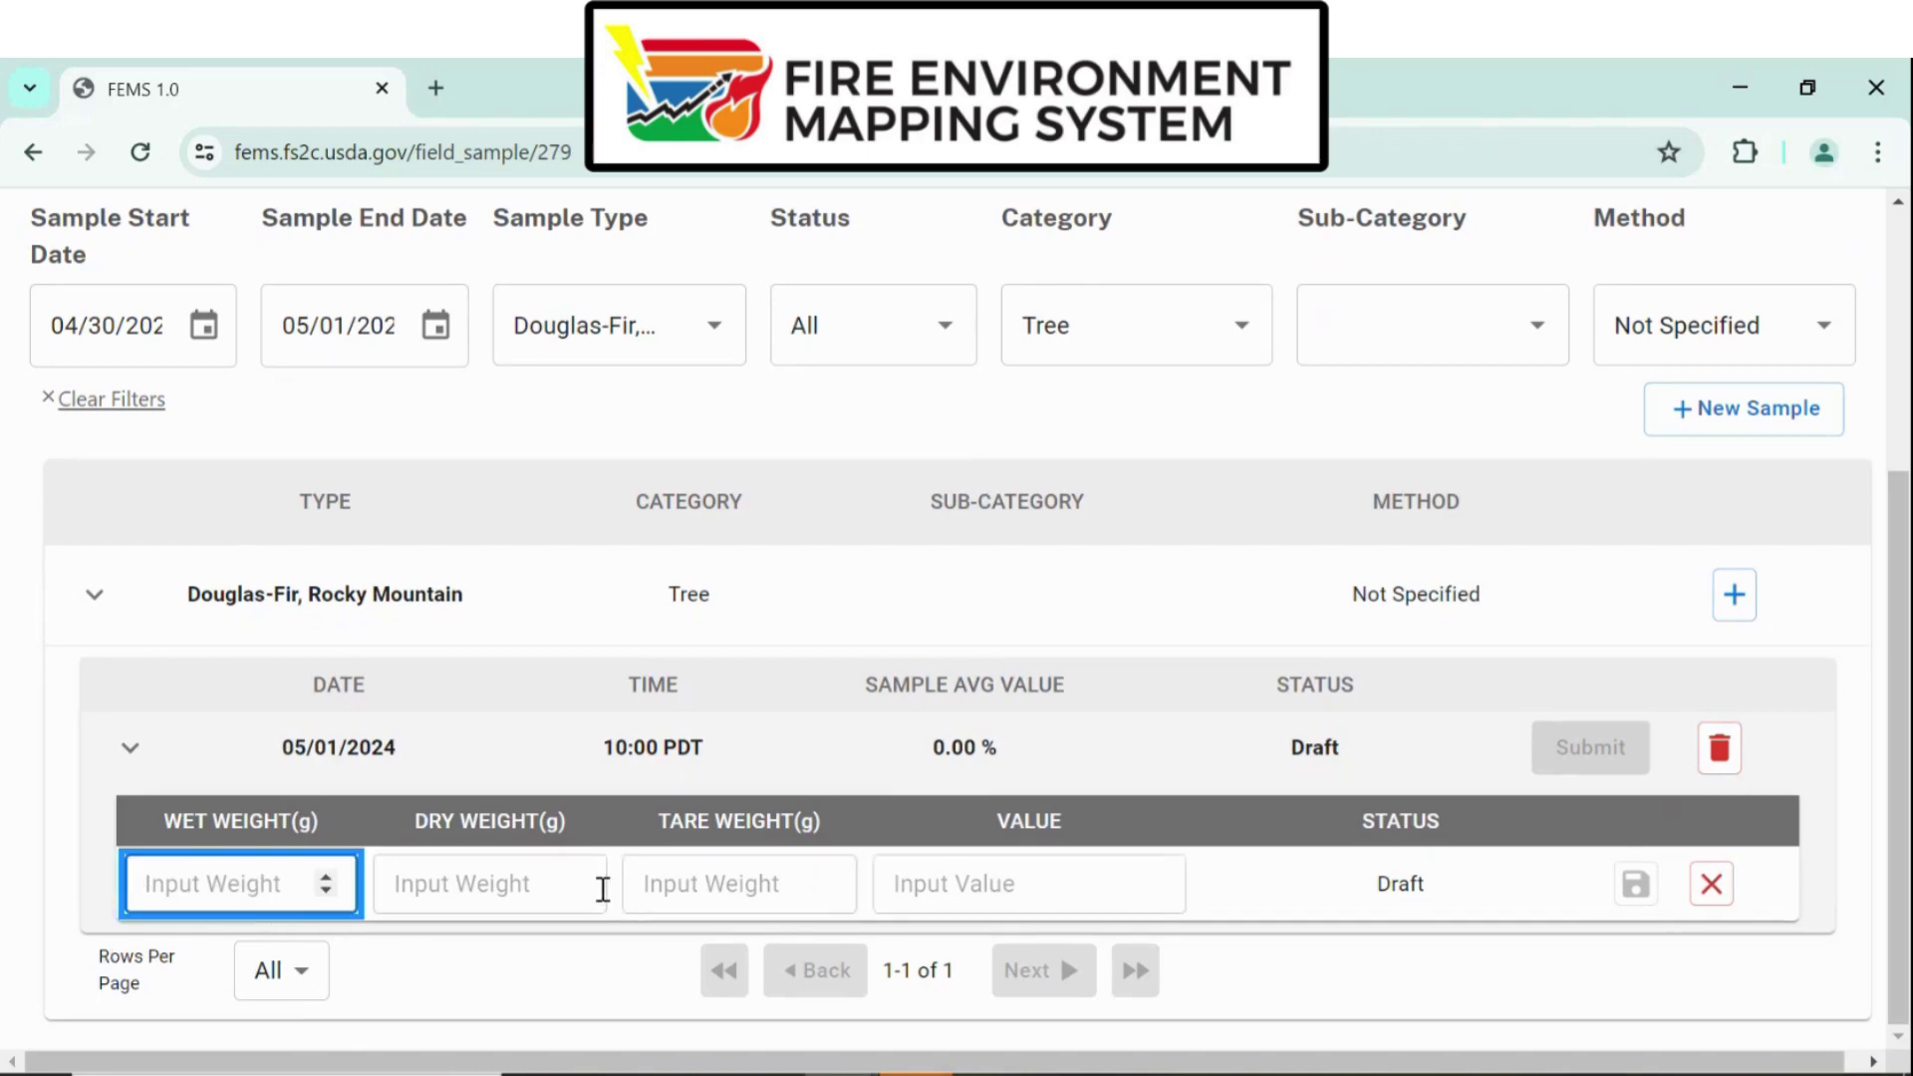
pyautogui.click(452, 885)
pyautogui.click(717, 887)
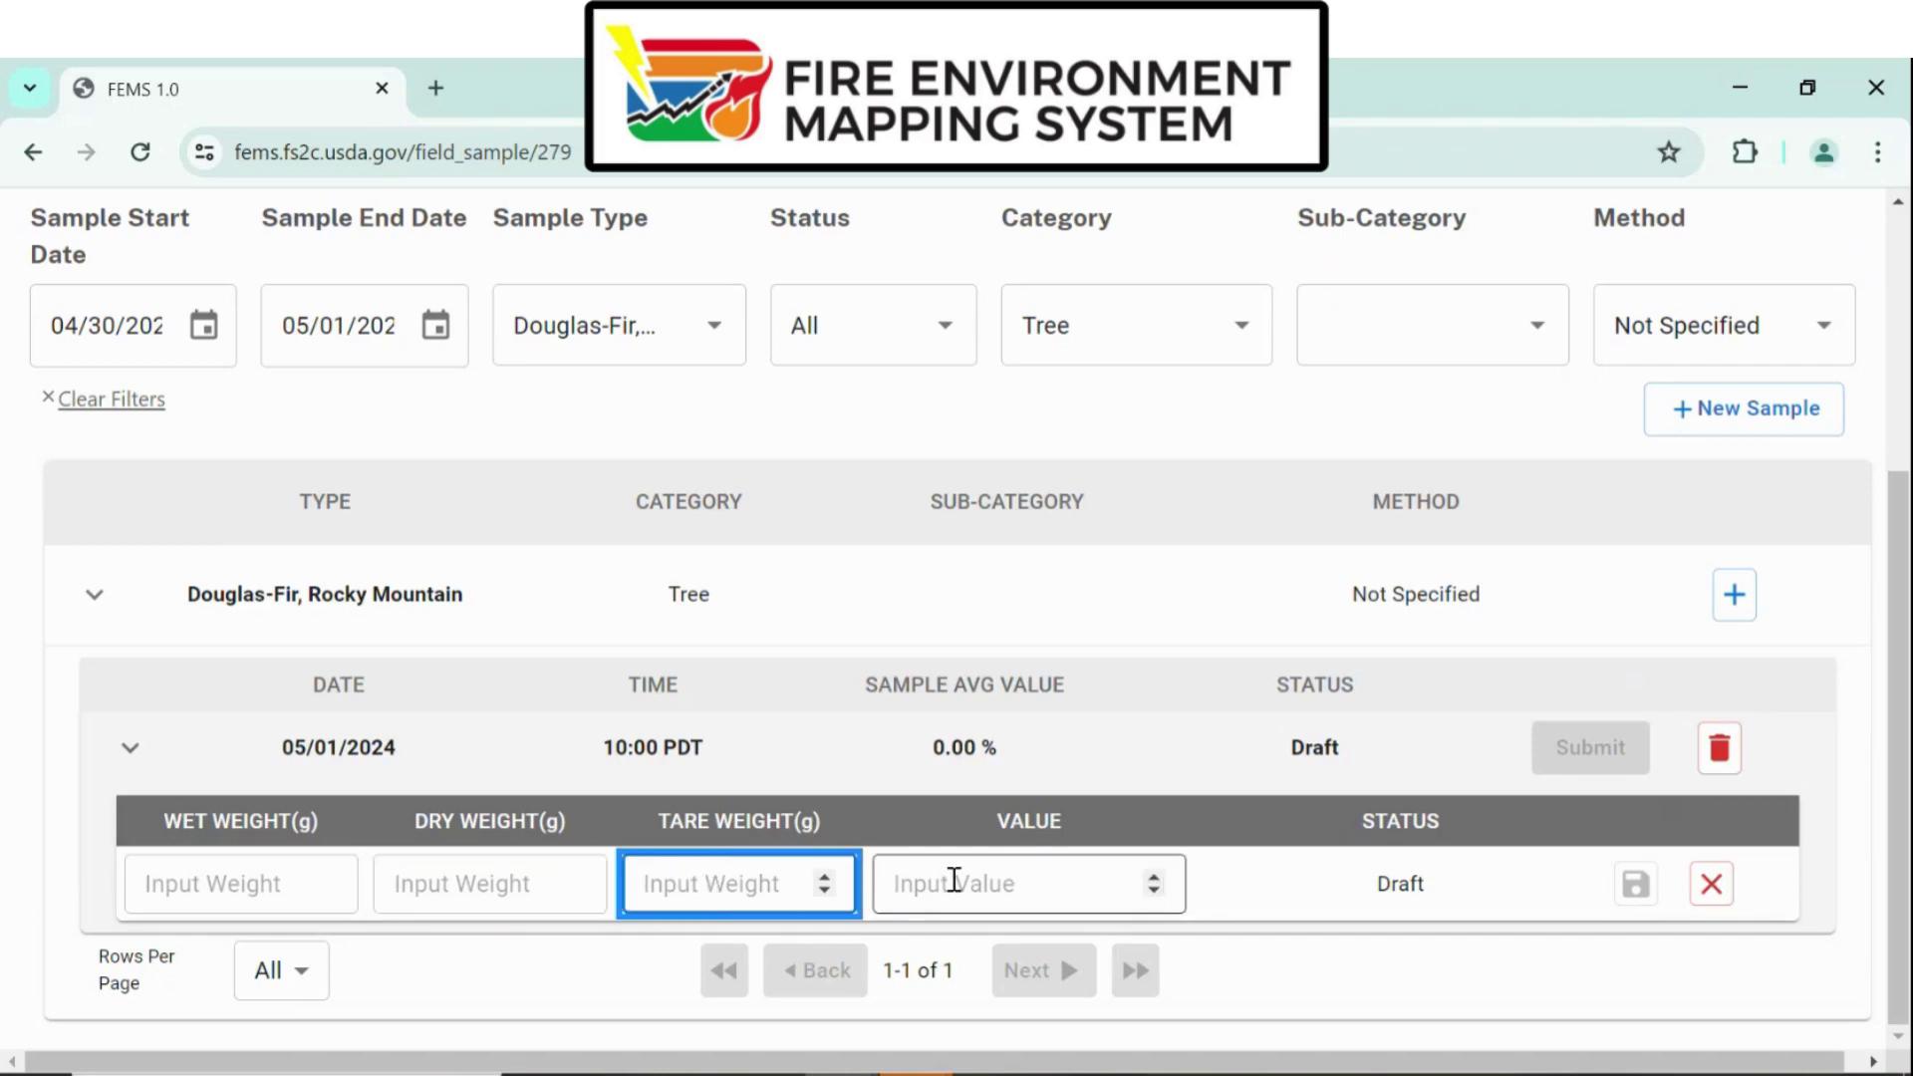
pyautogui.click(998, 892)
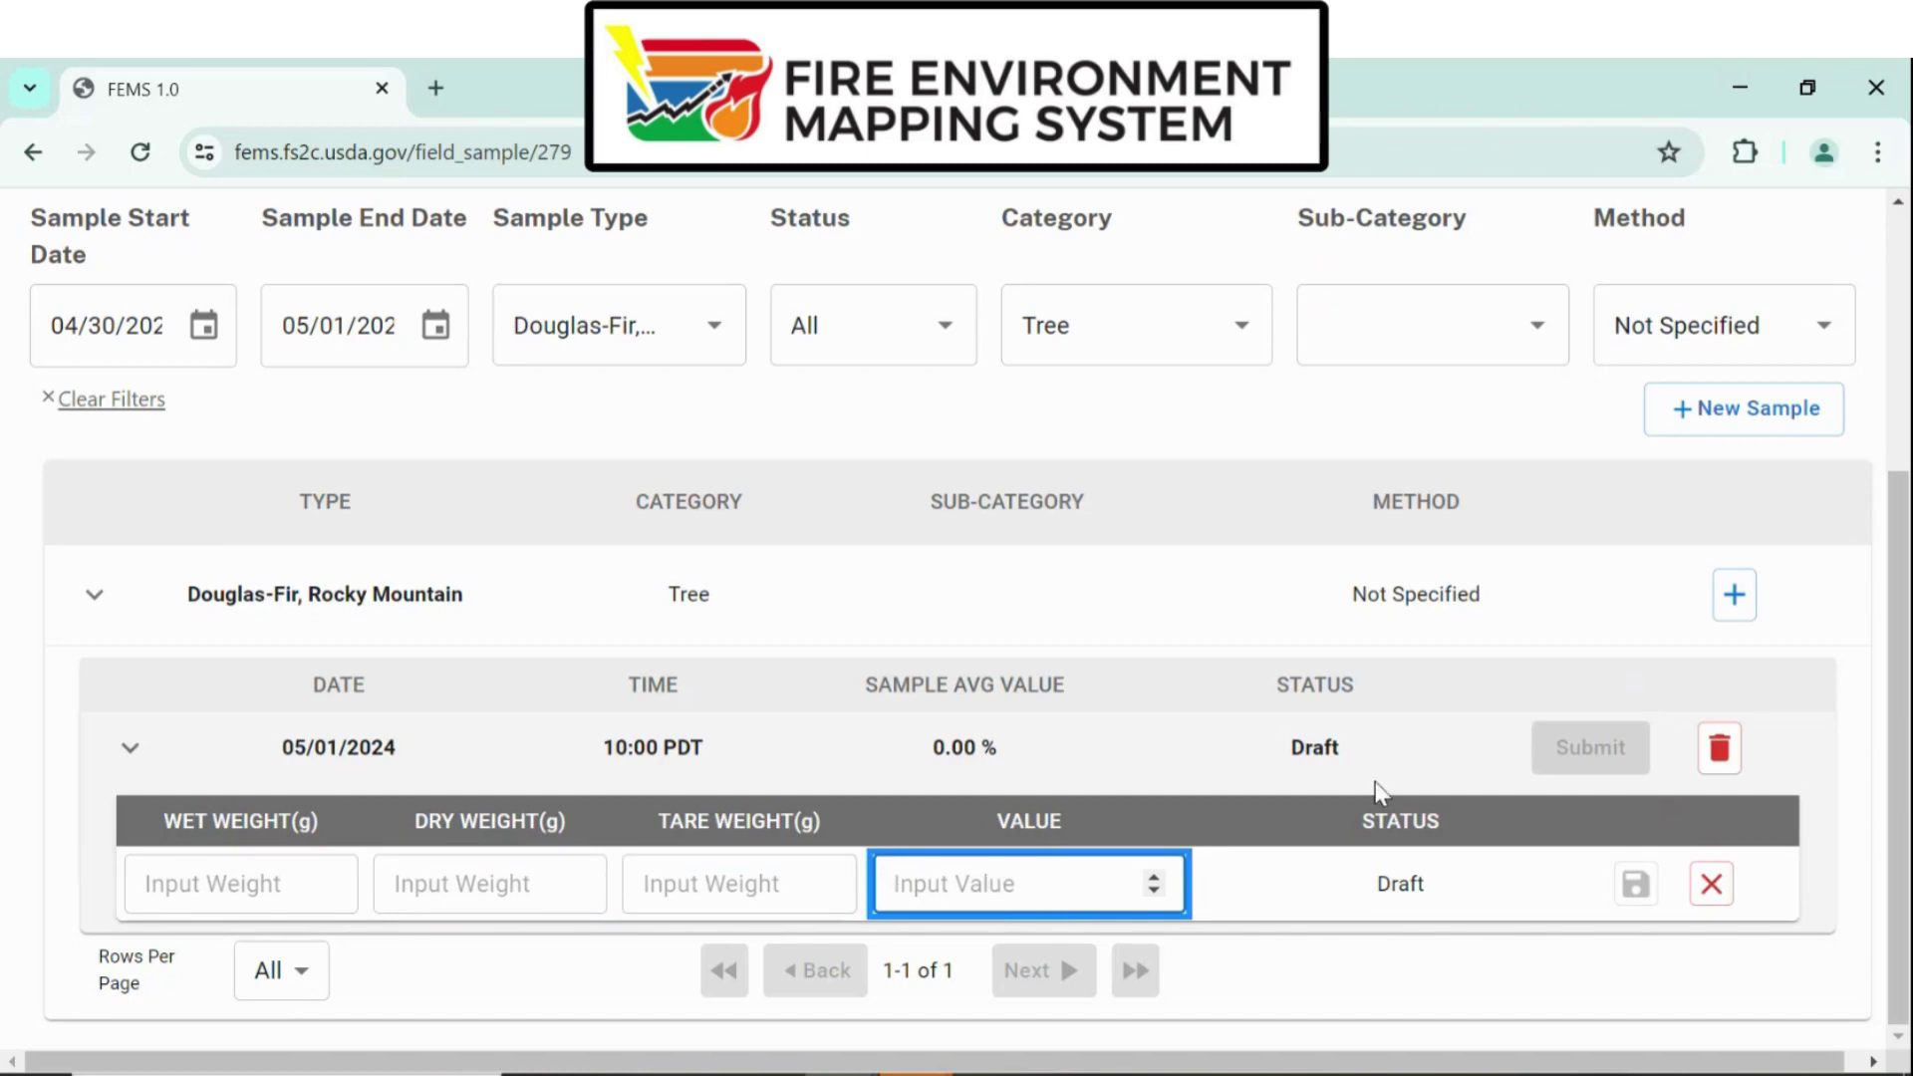
pyautogui.write('7')
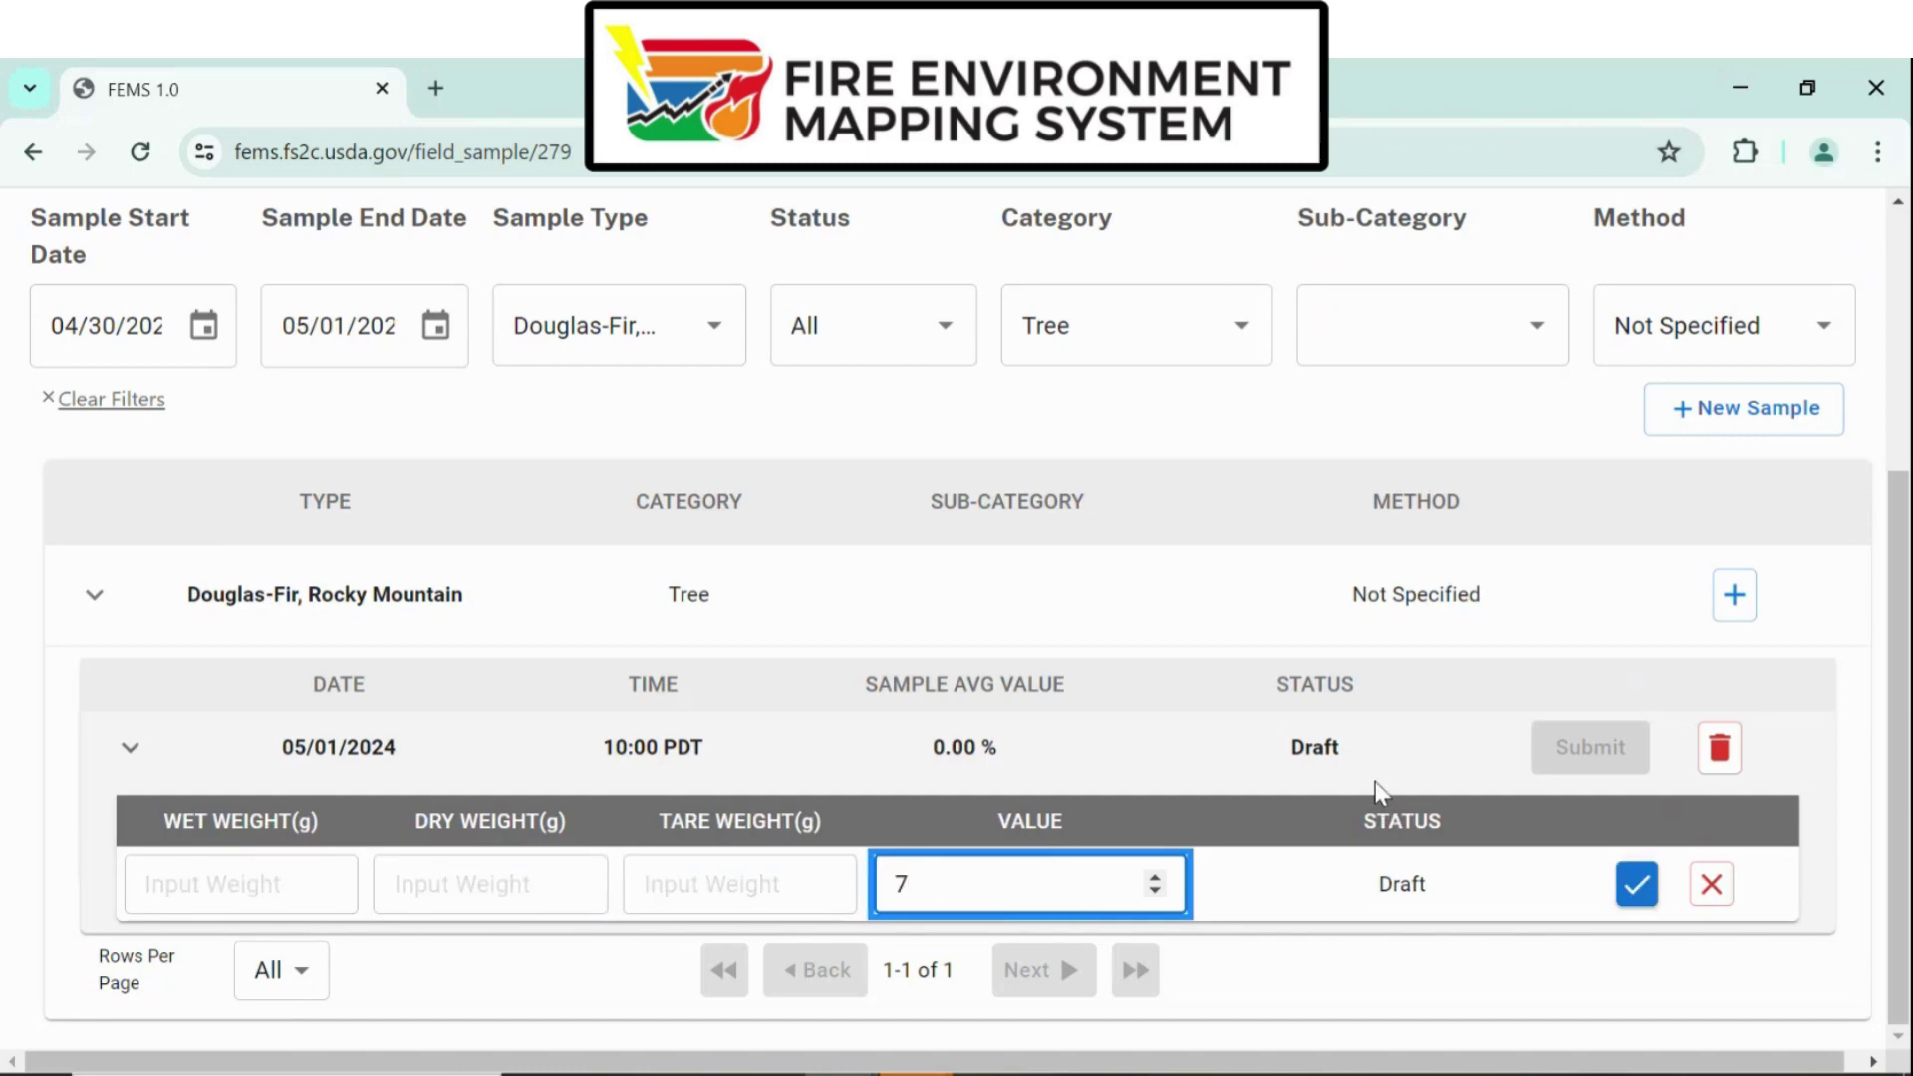
pyautogui.press('BackSpace')
pyautogui.write('35')
pyautogui.click(1637, 884)
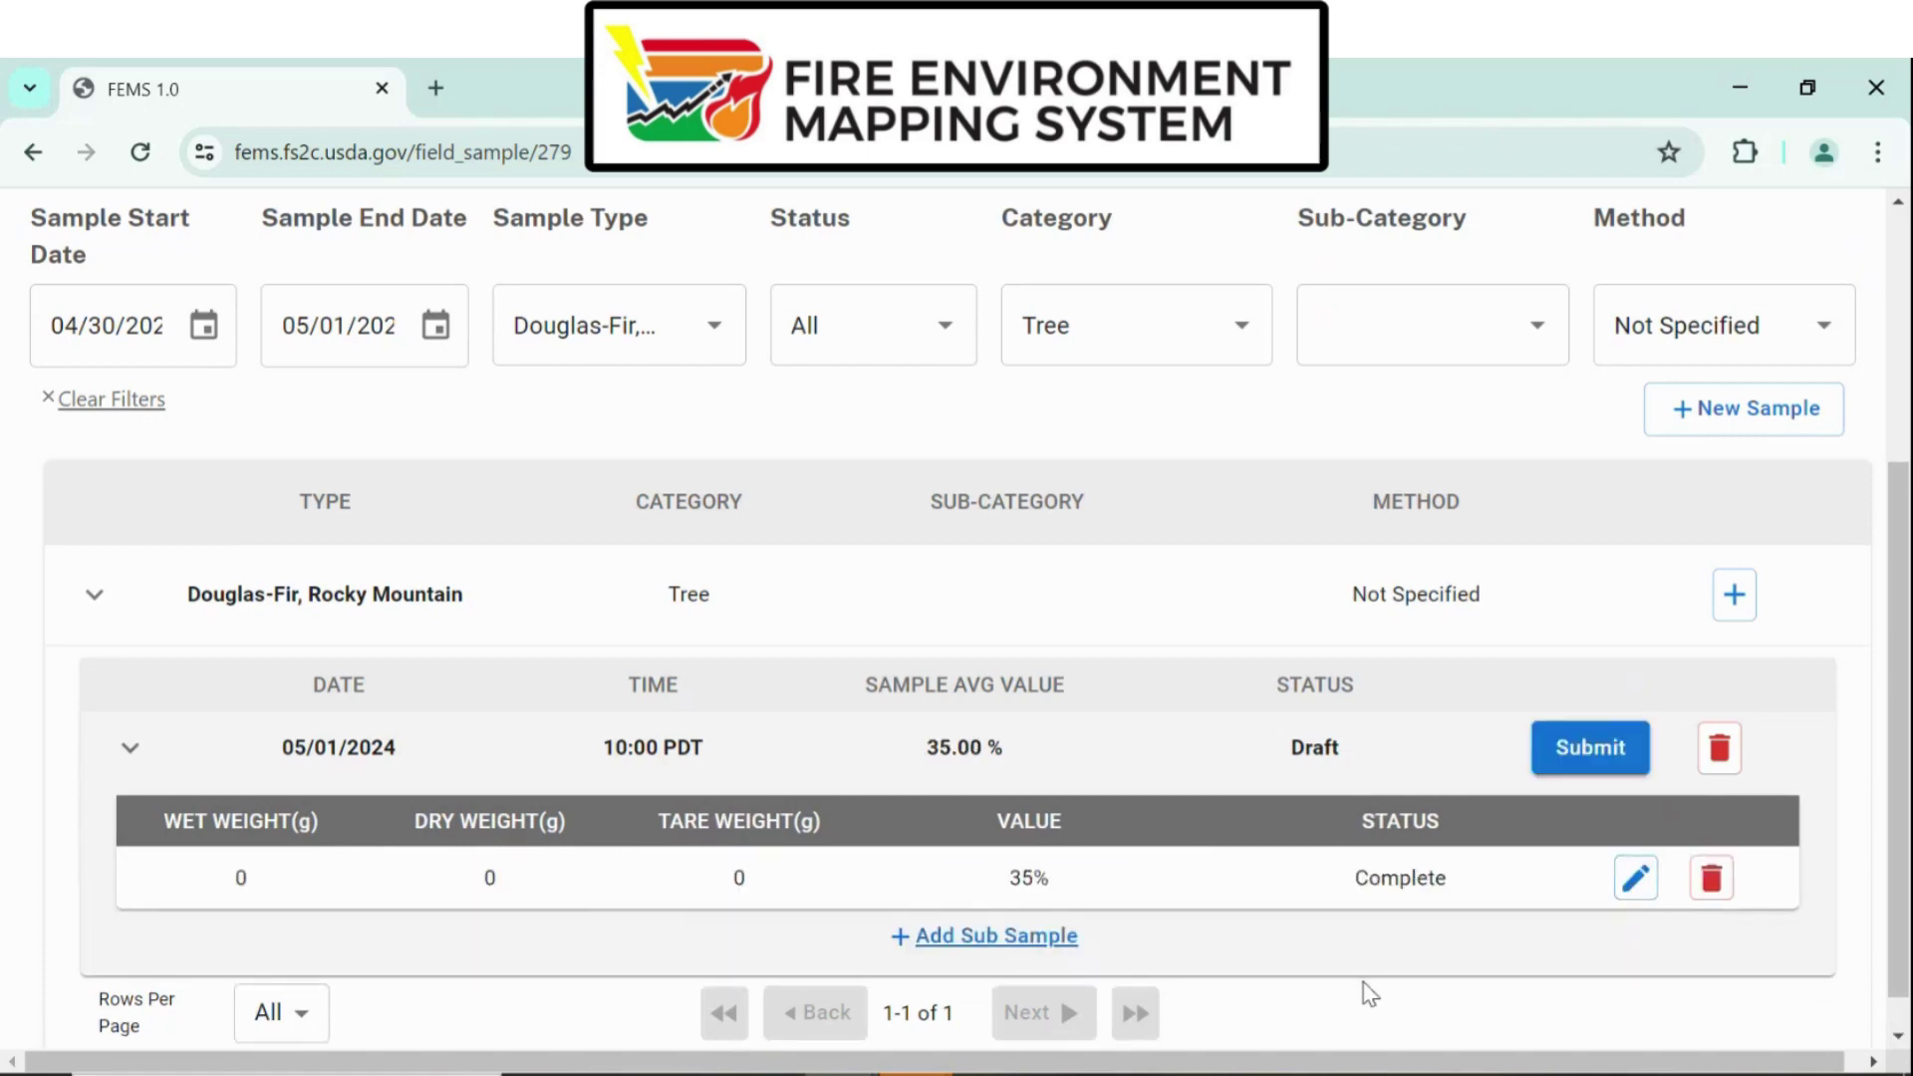
# Step: Add and save a second sub-sample with wet 250, dry 150 and tare 10
pyautogui.click(1048, 945)
pyautogui.scroll(-1, 640, 702)
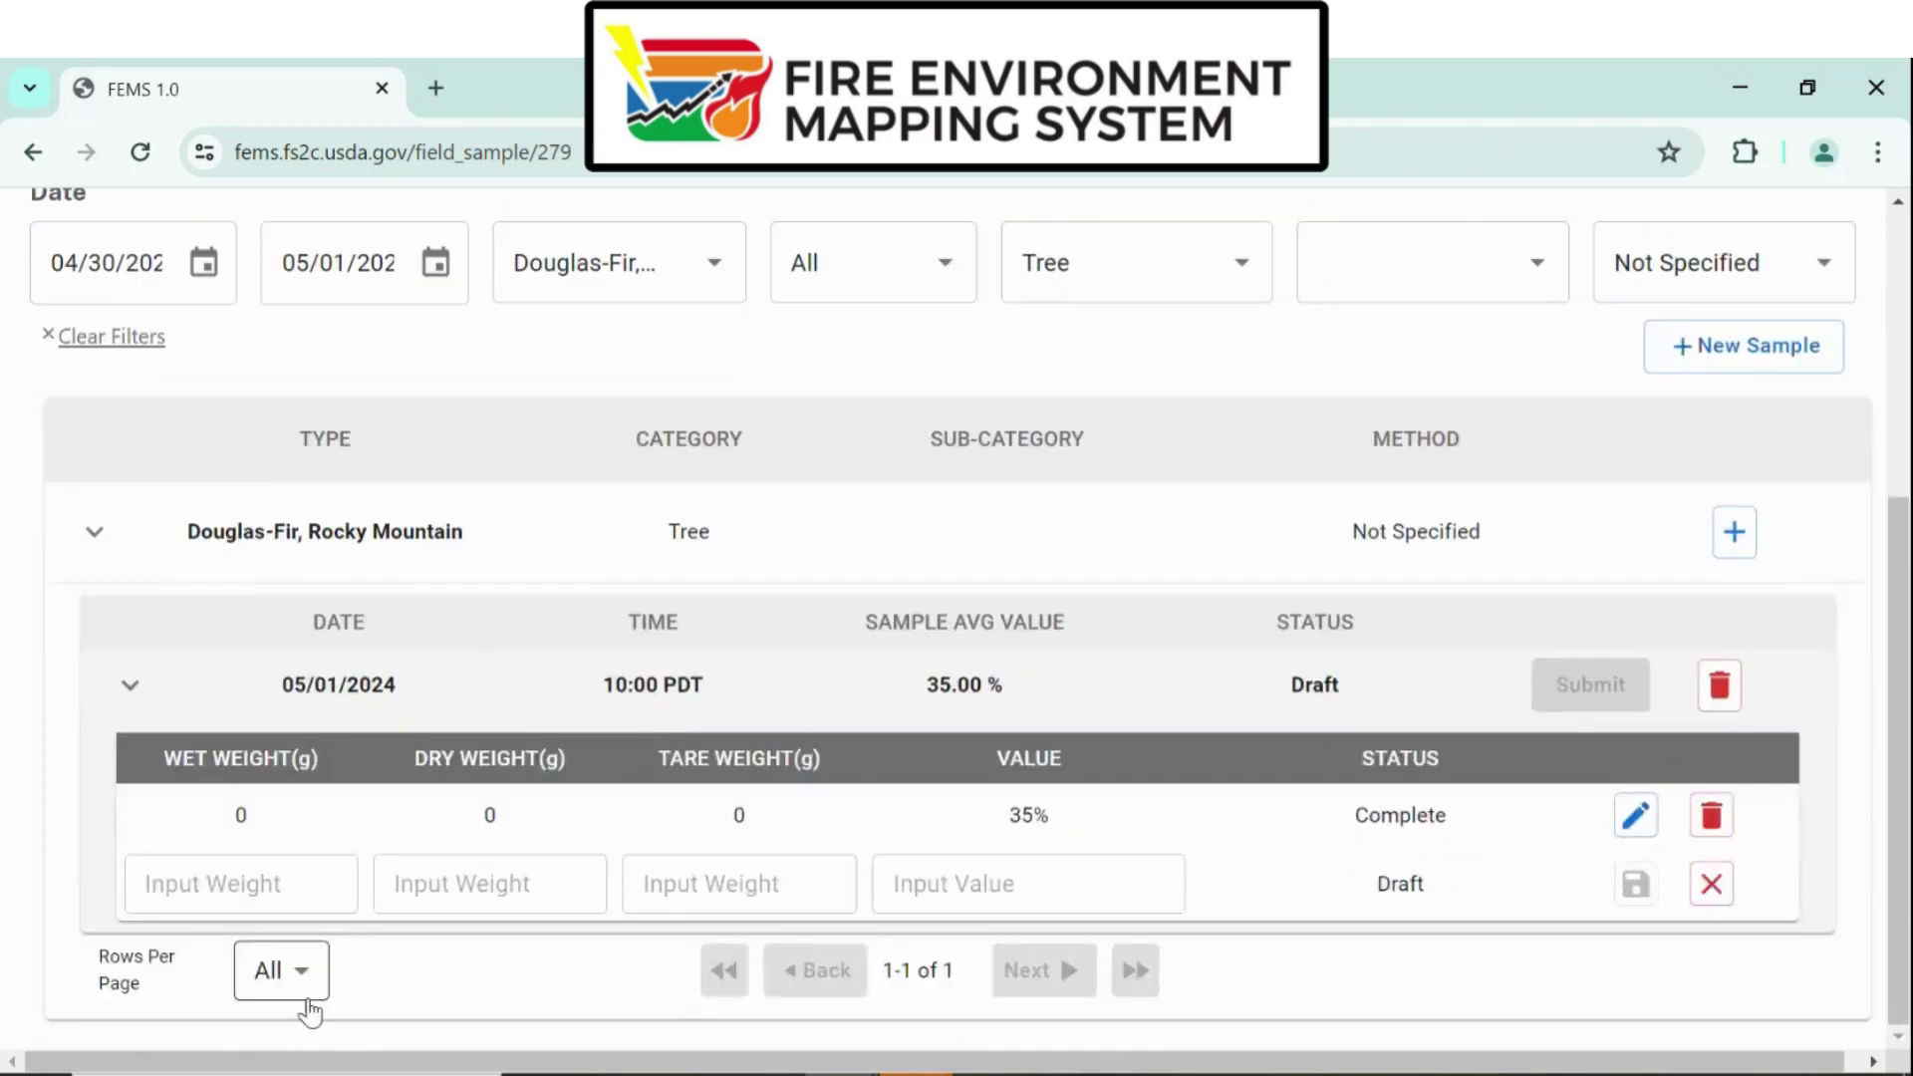
pyautogui.click(274, 887)
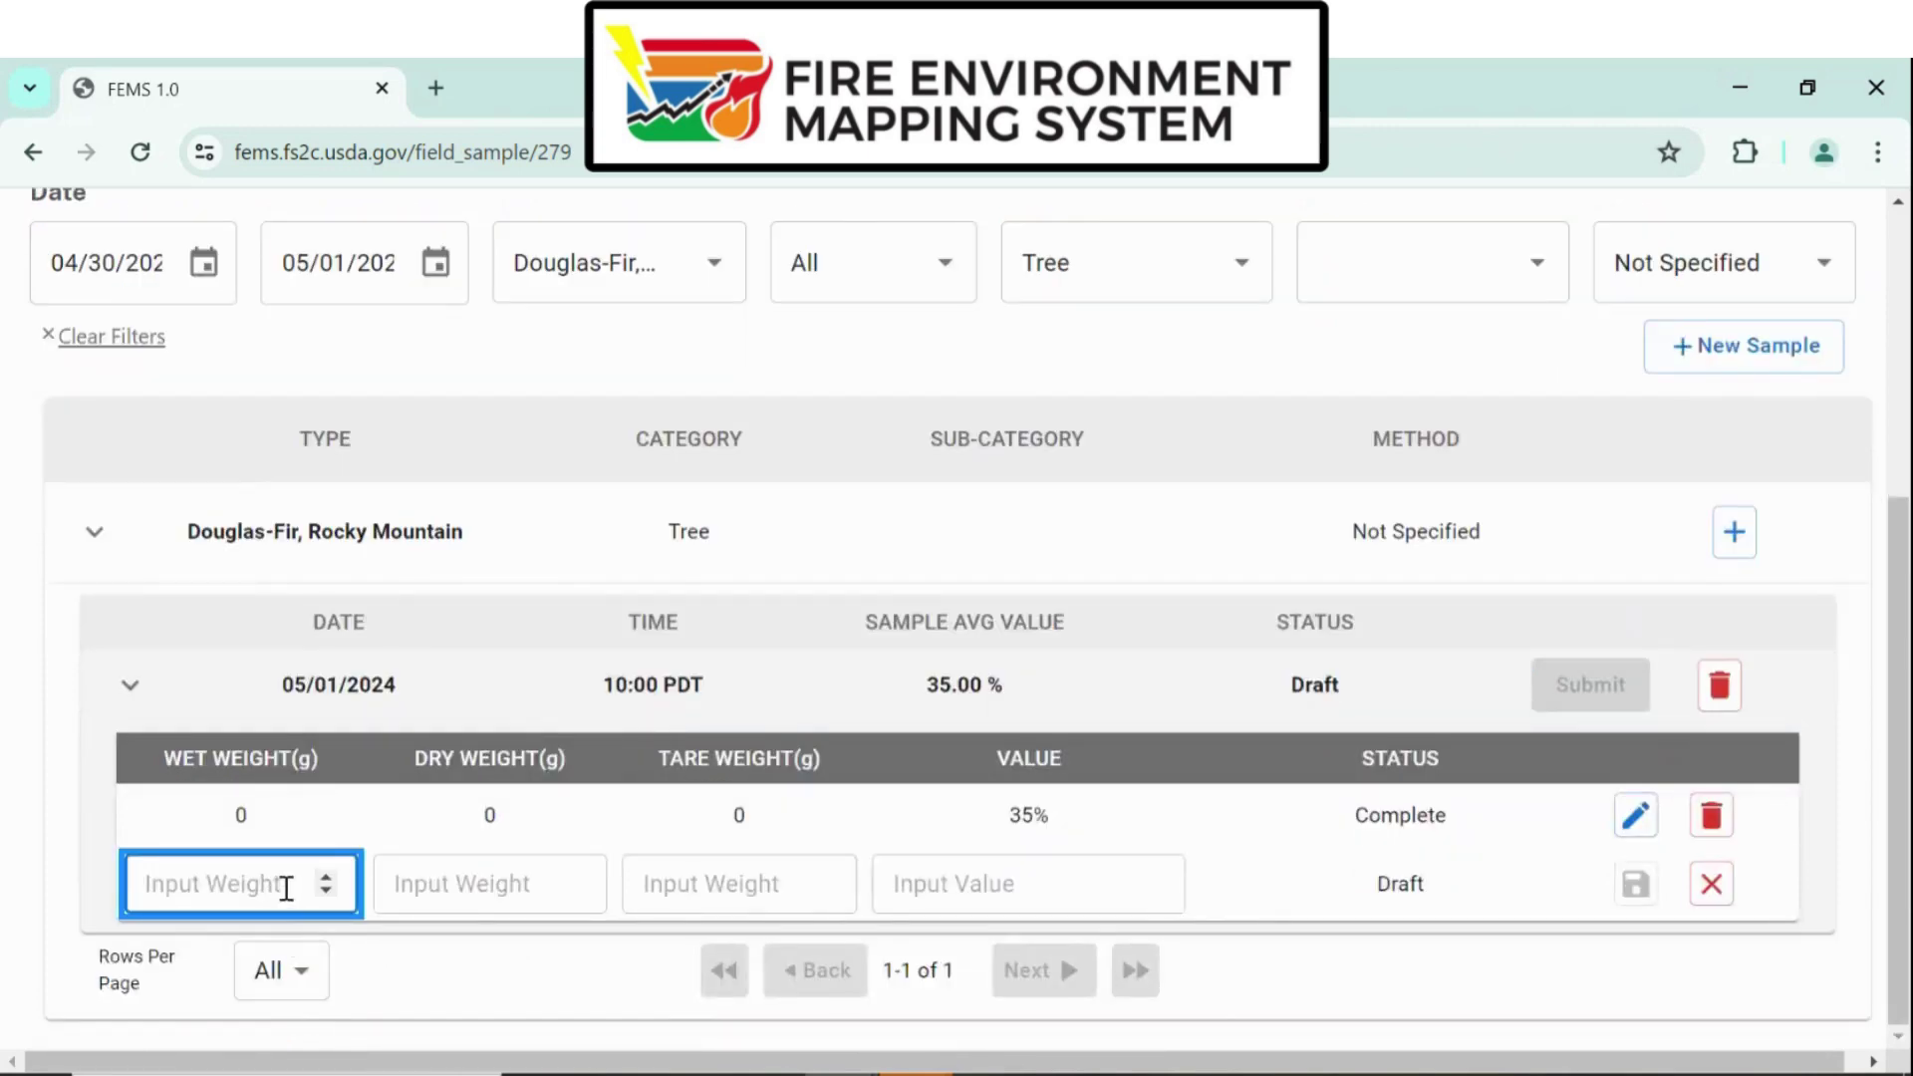
pyautogui.write('250')
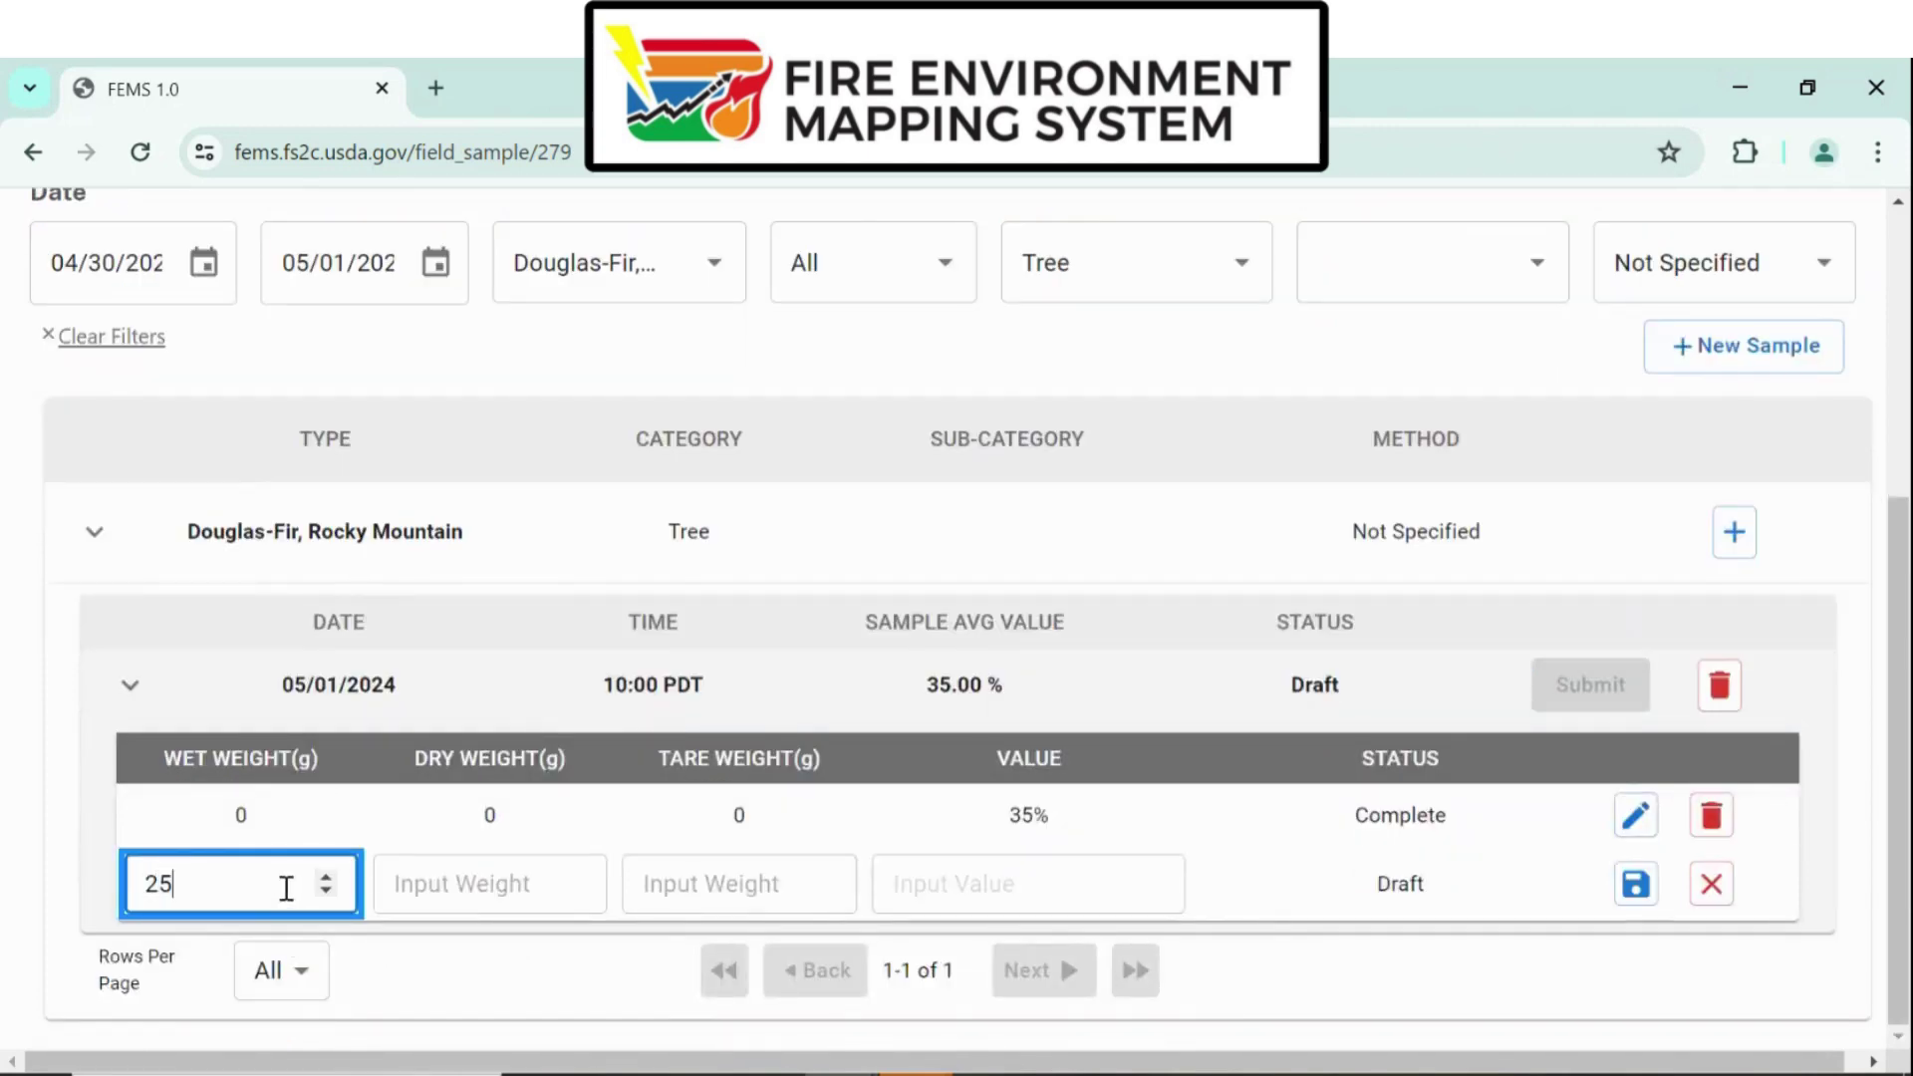
pyautogui.press('Tab')
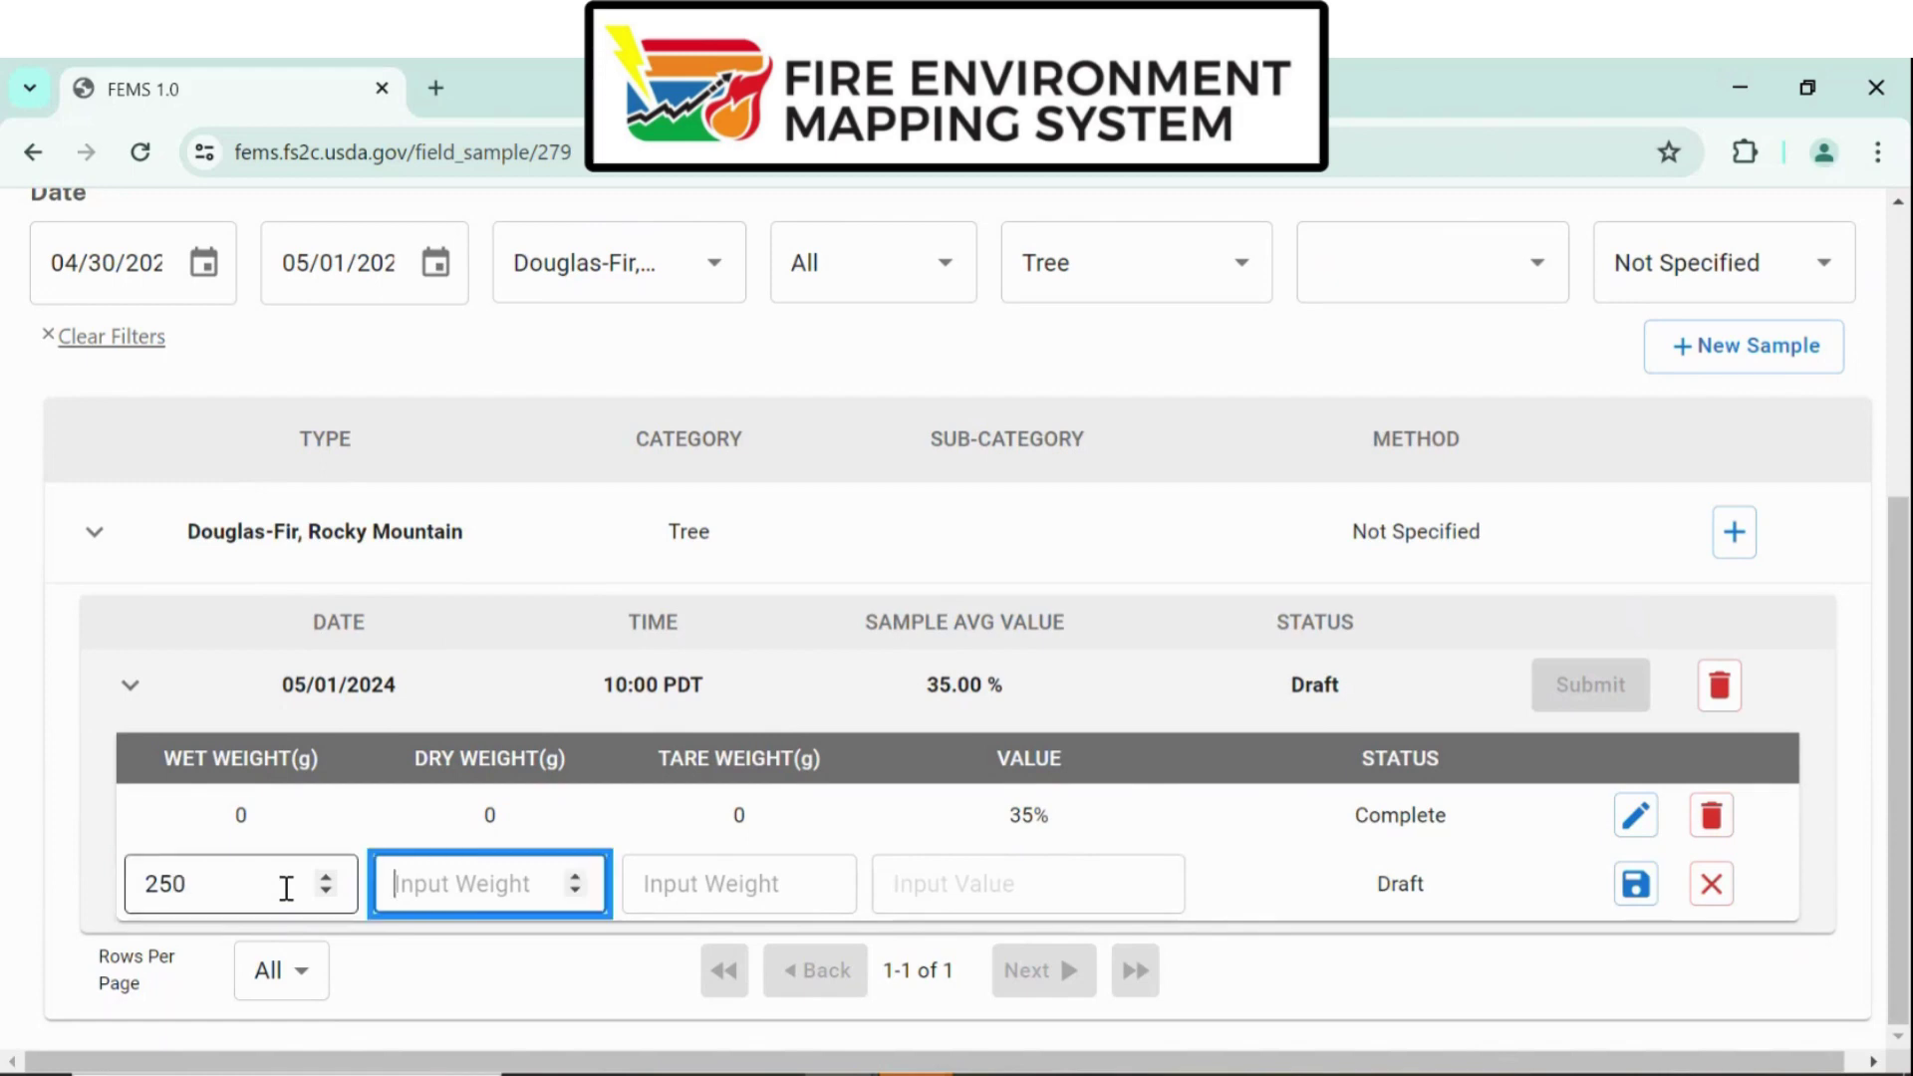
pyautogui.write('150')
pyautogui.press('Tab')
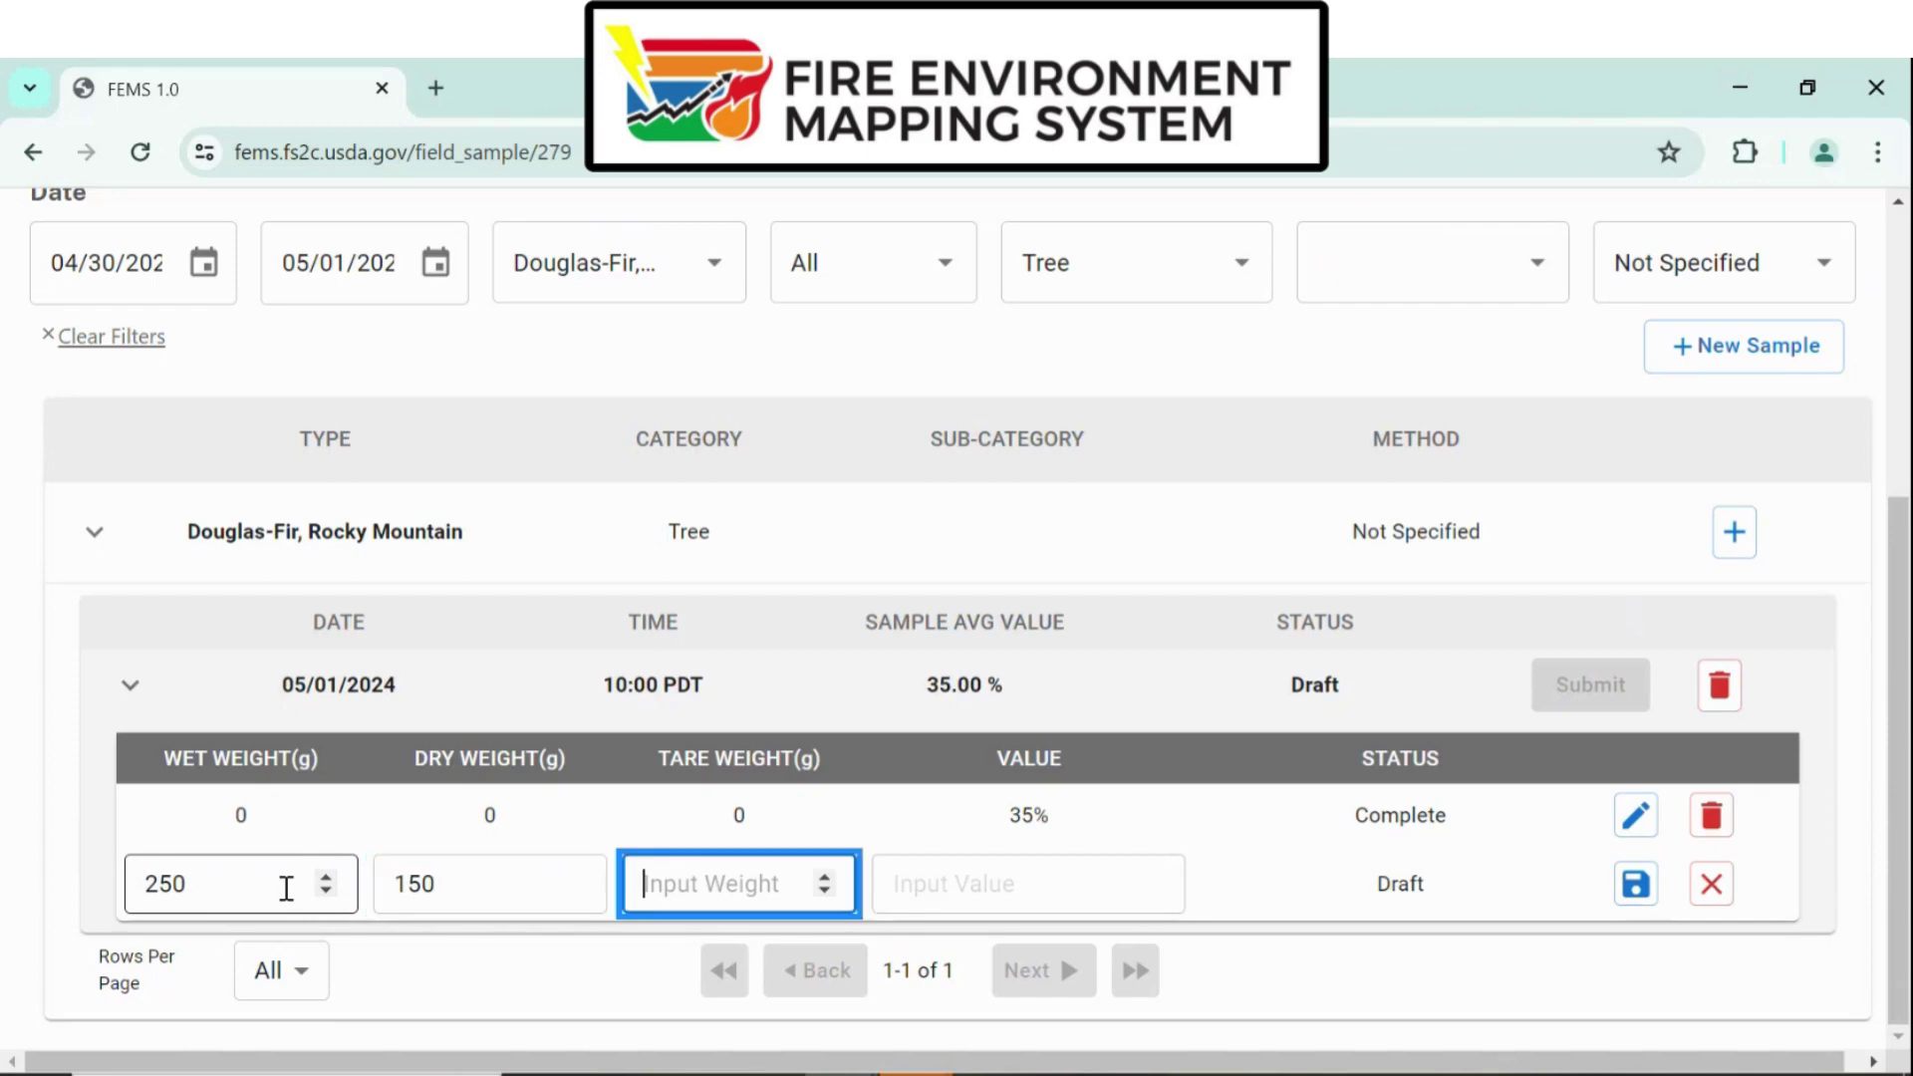
pyautogui.write('10')
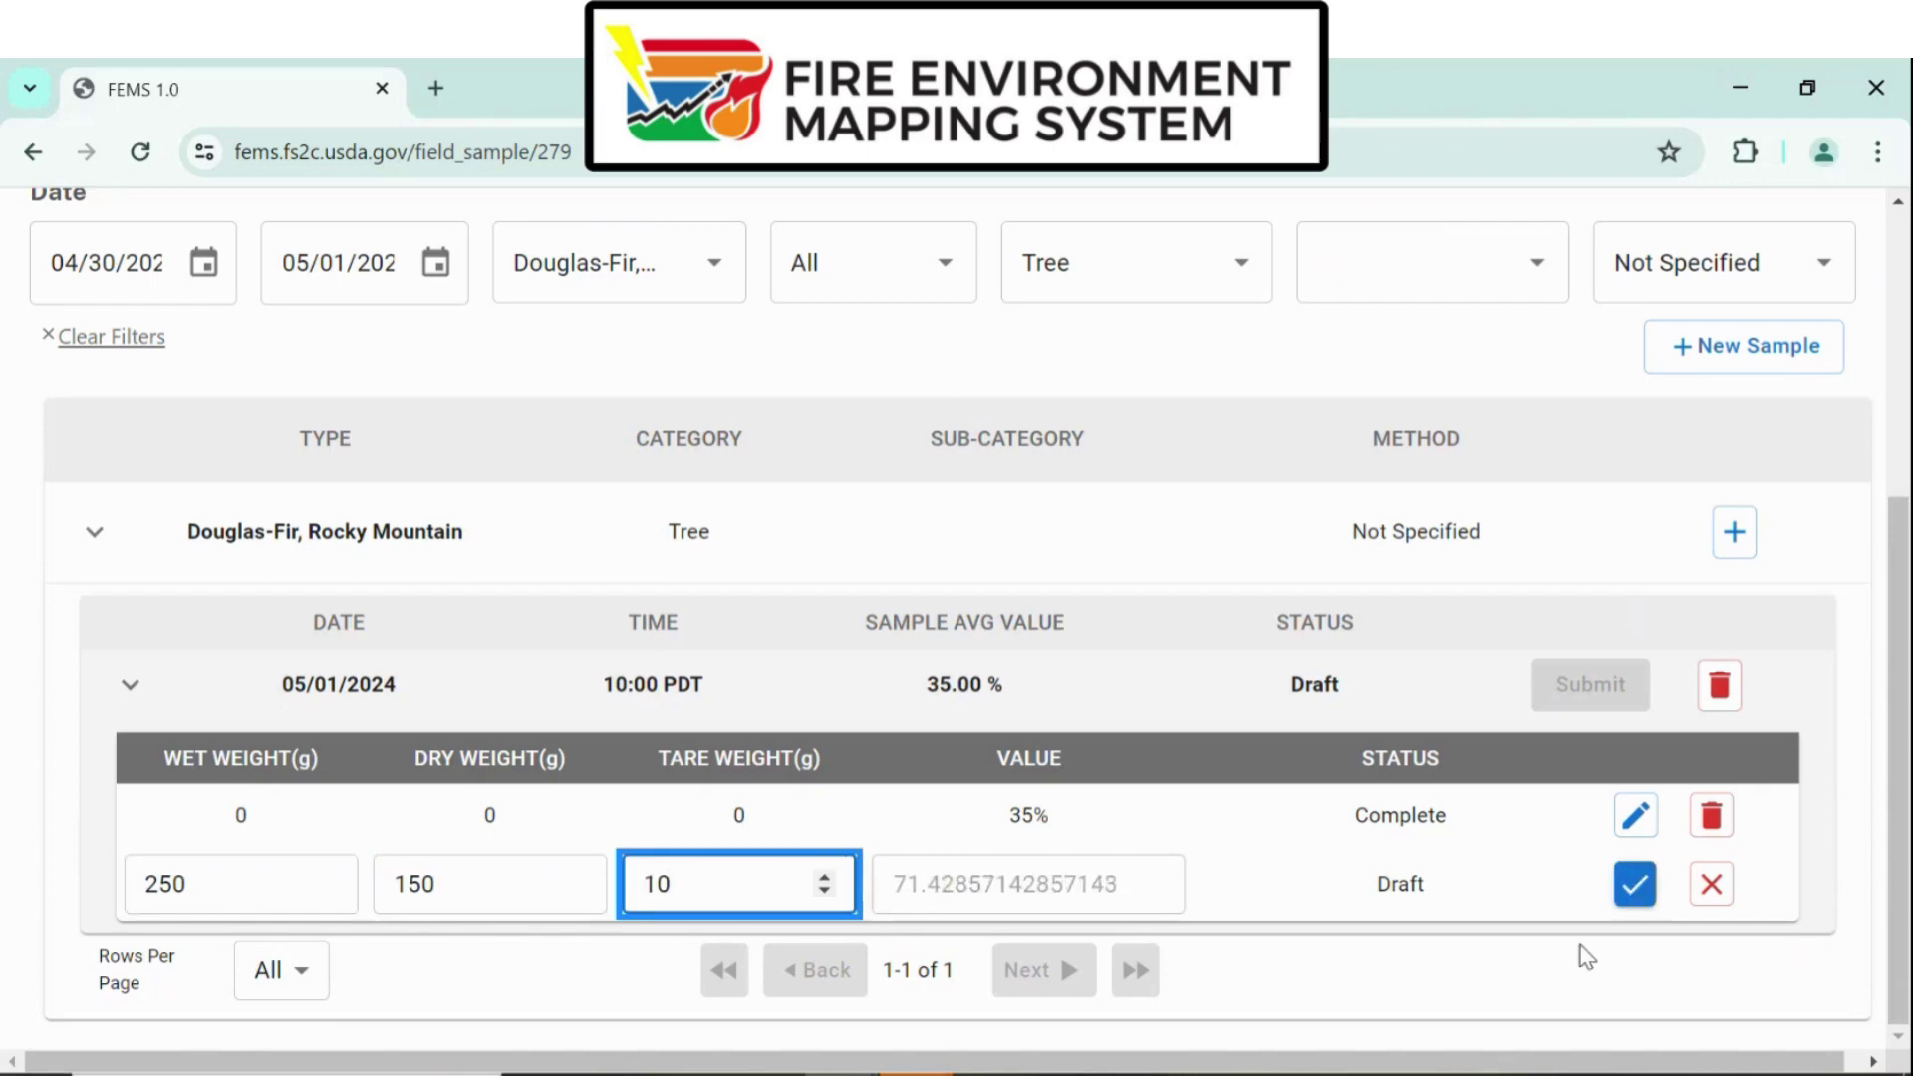
pyautogui.click(1634, 884)
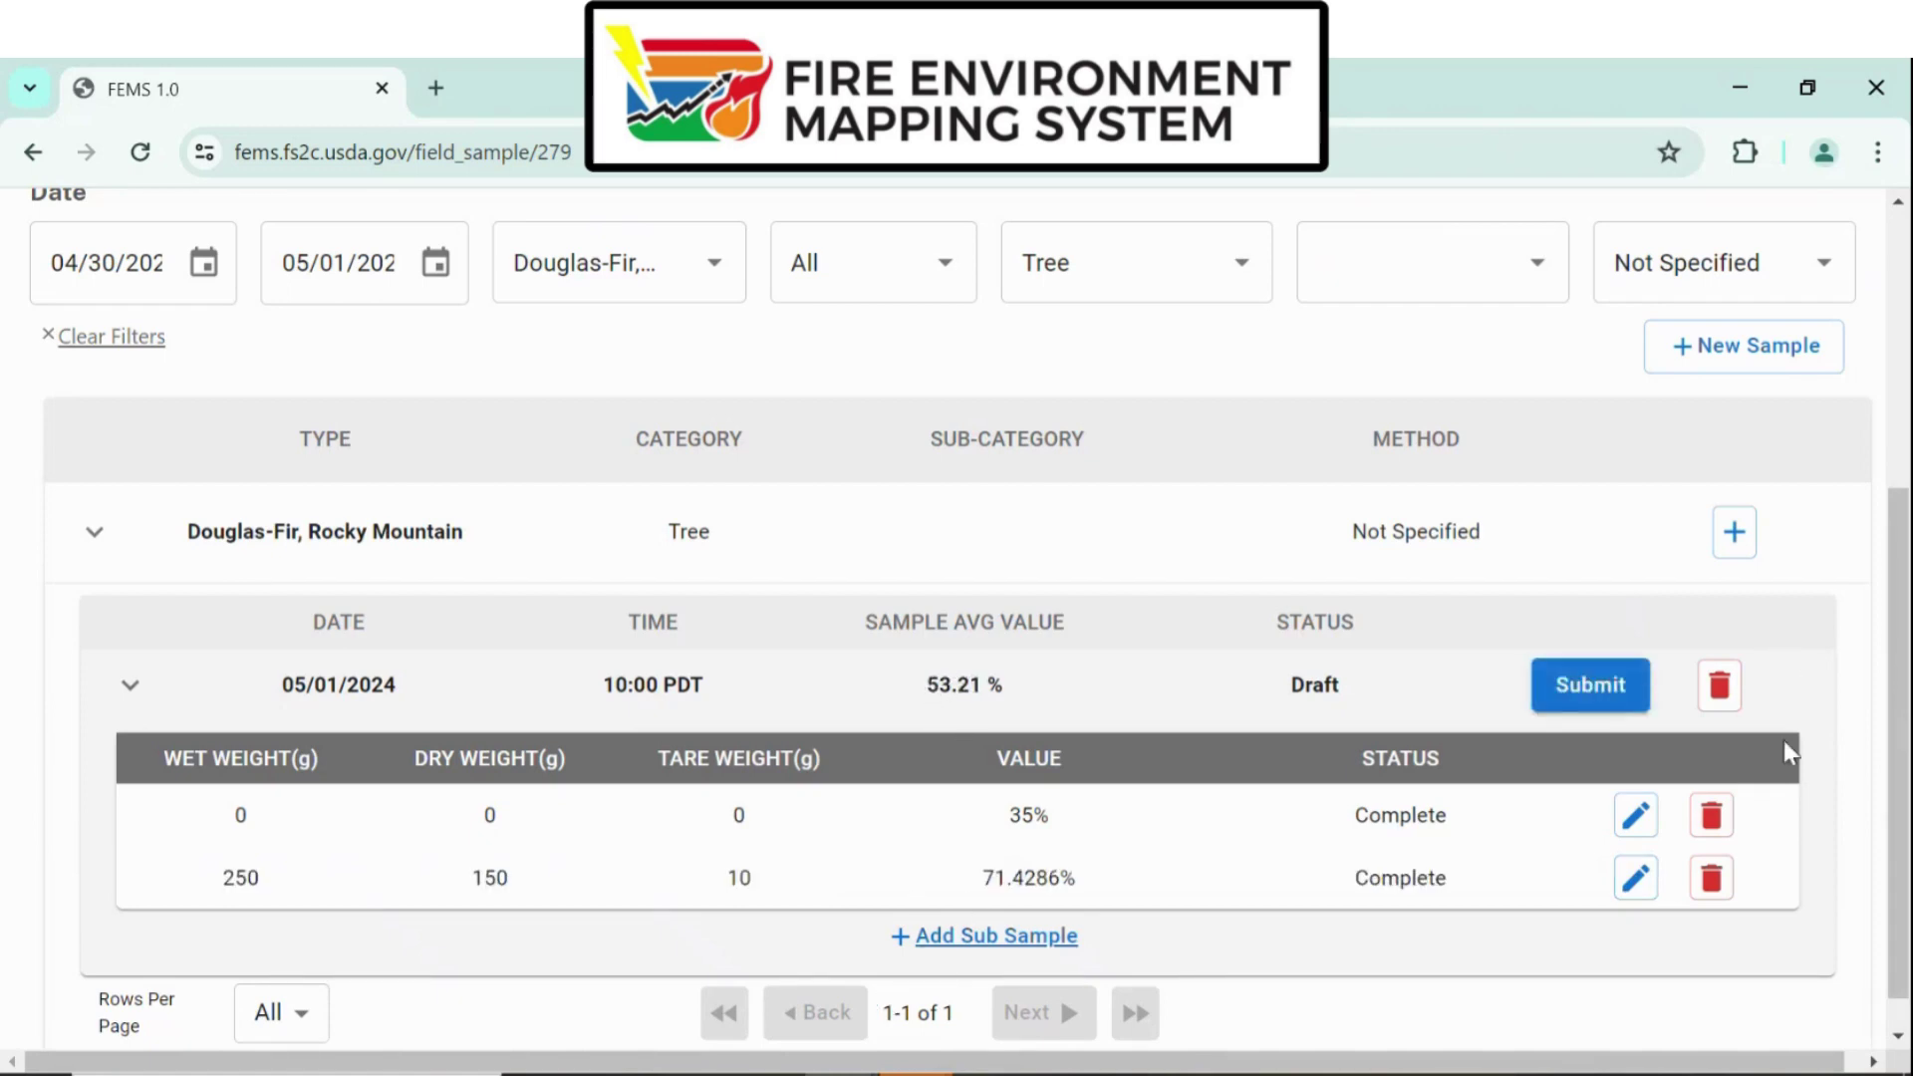
pyautogui.scroll(-1, 1463, 852)
pyautogui.scroll(2, 1463, 851)
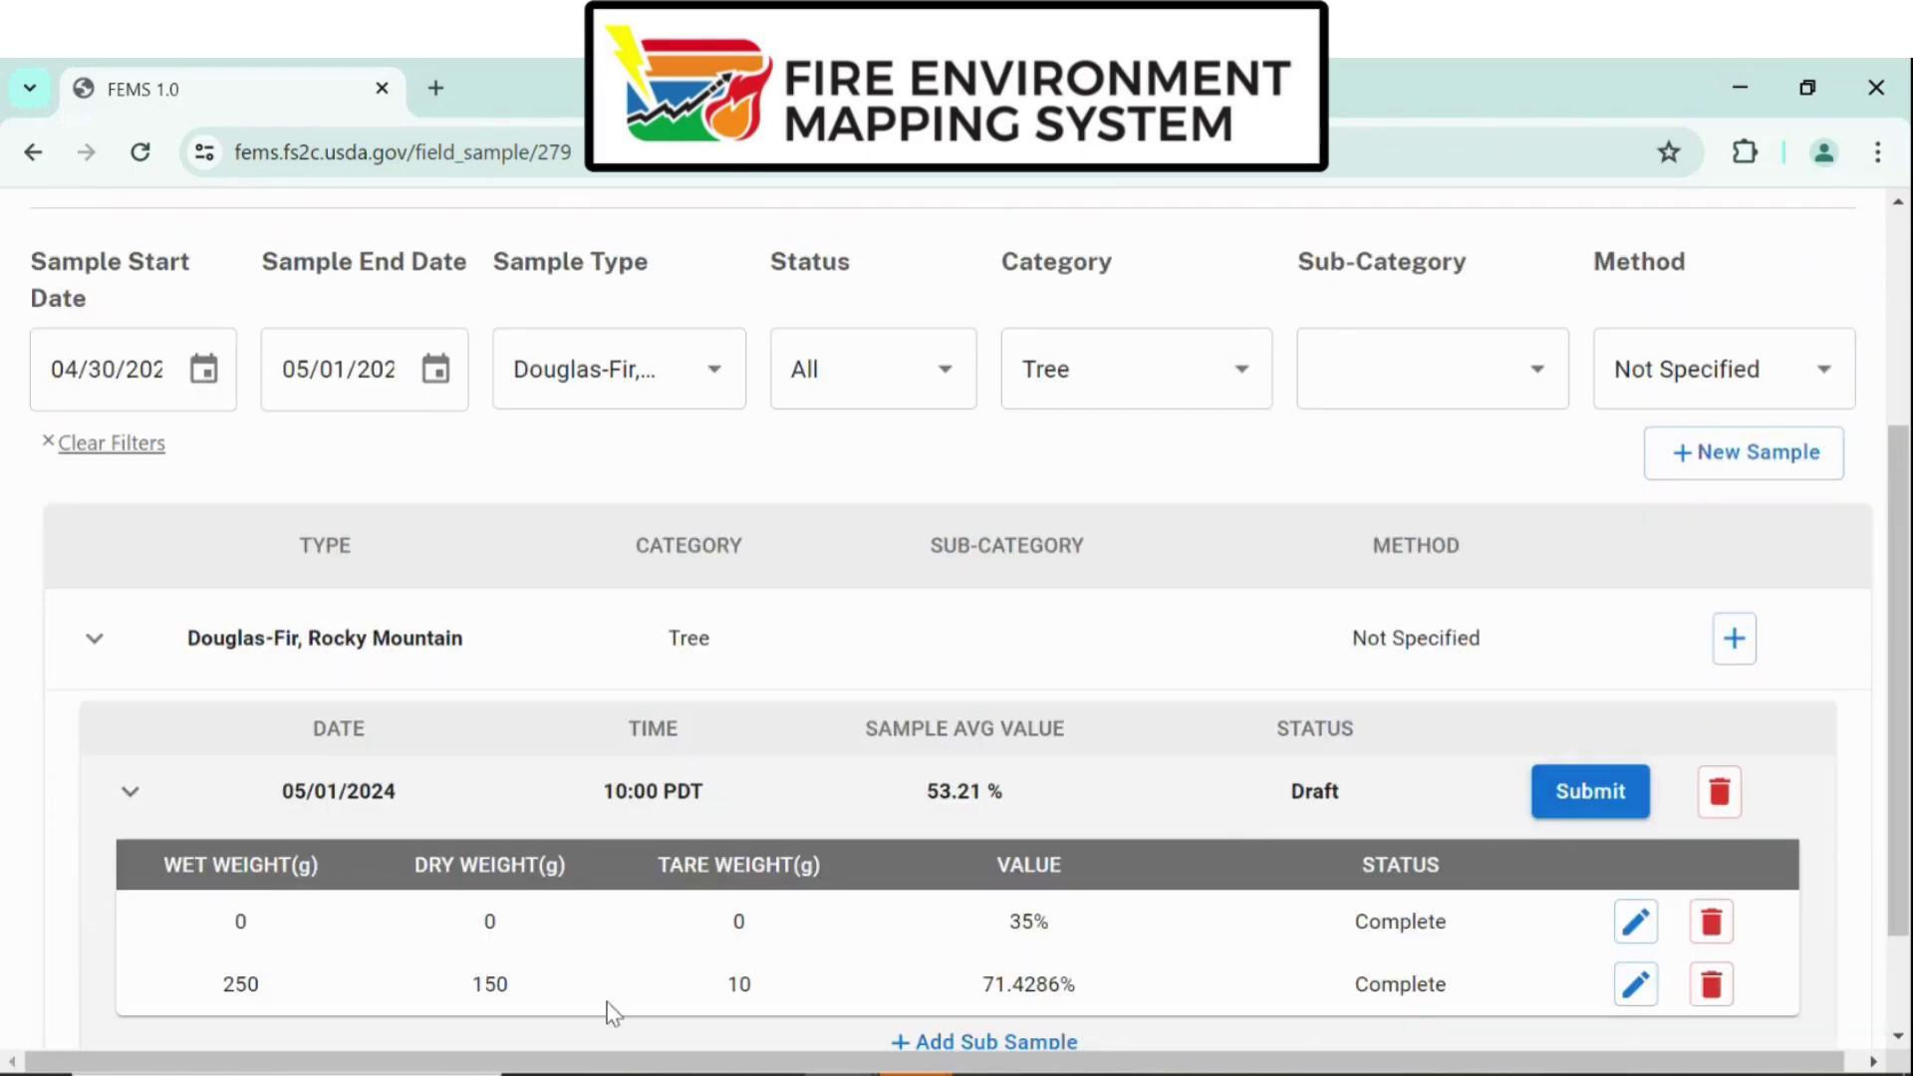
# Step: Delete the 05/01/2024 Douglas-Fir sample and confirm the deletion
pyautogui.click(1720, 793)
pyautogui.click(1149, 718)
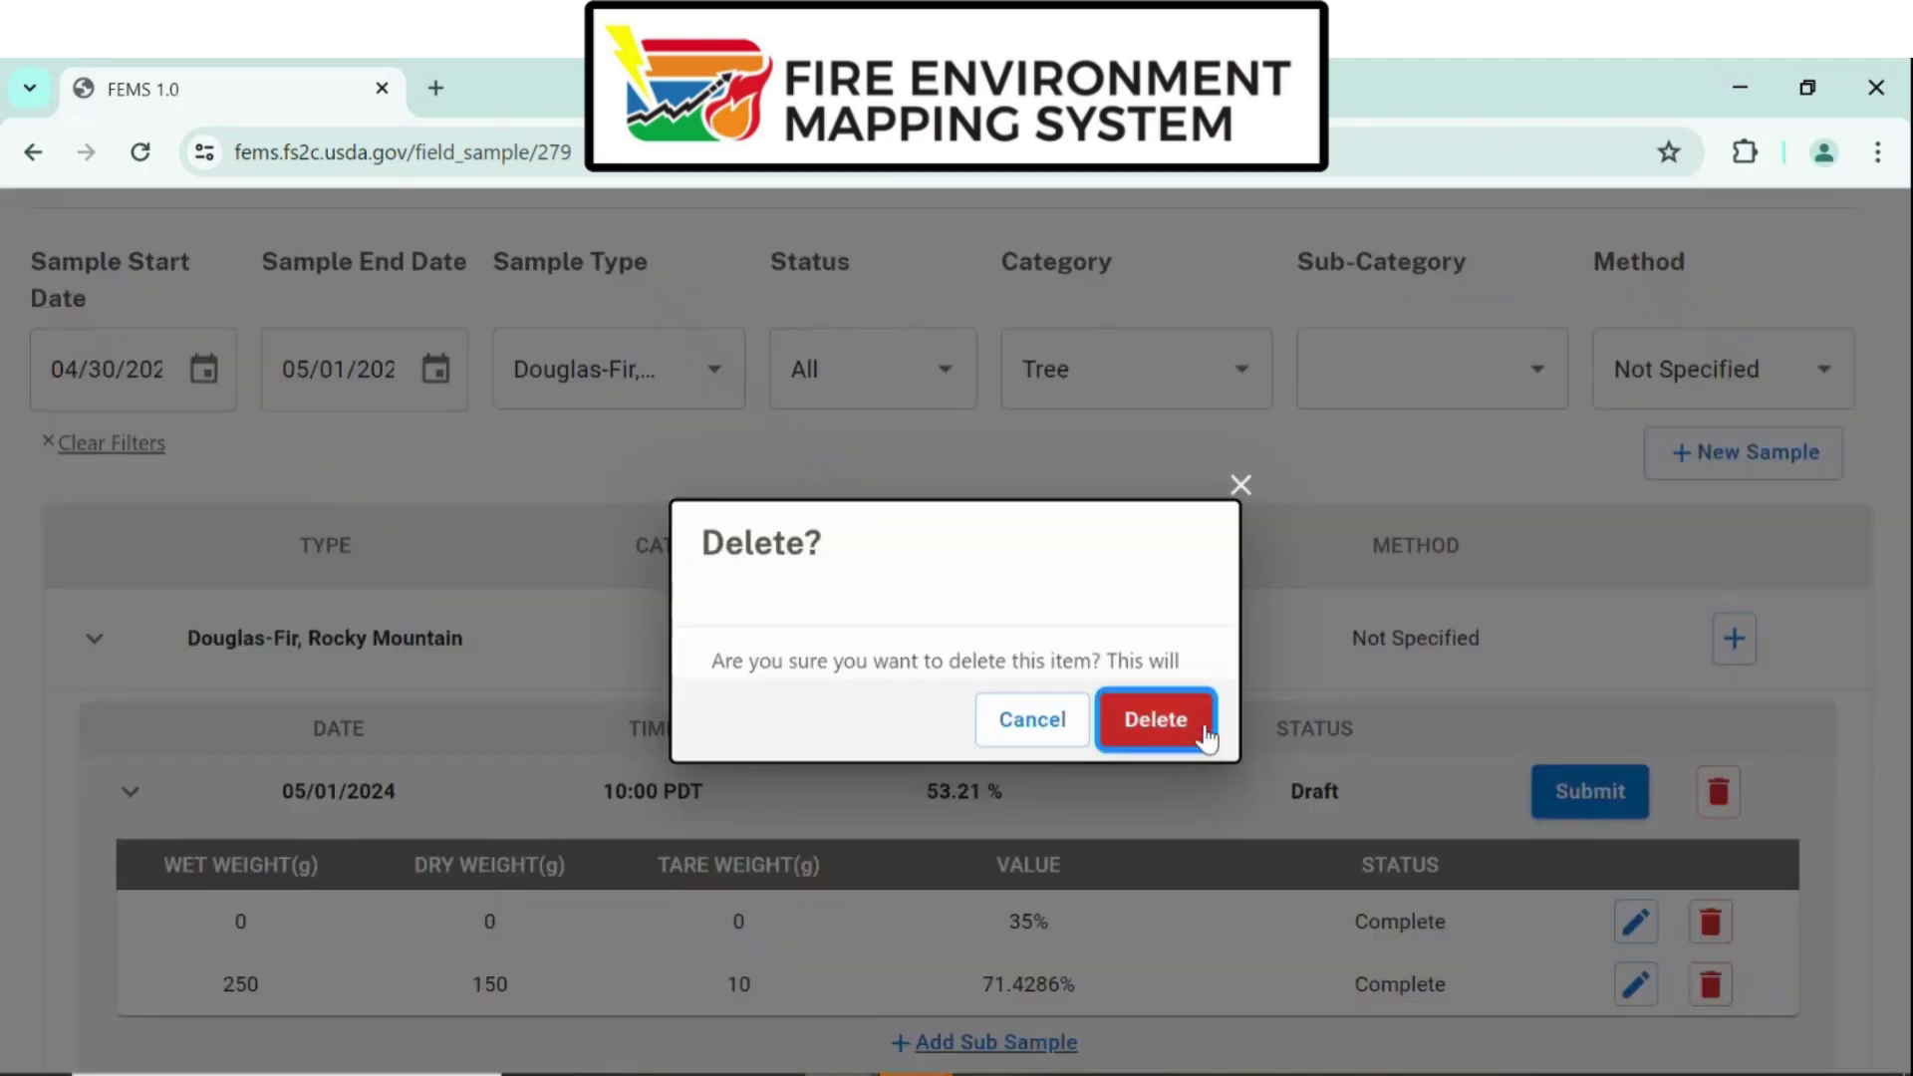